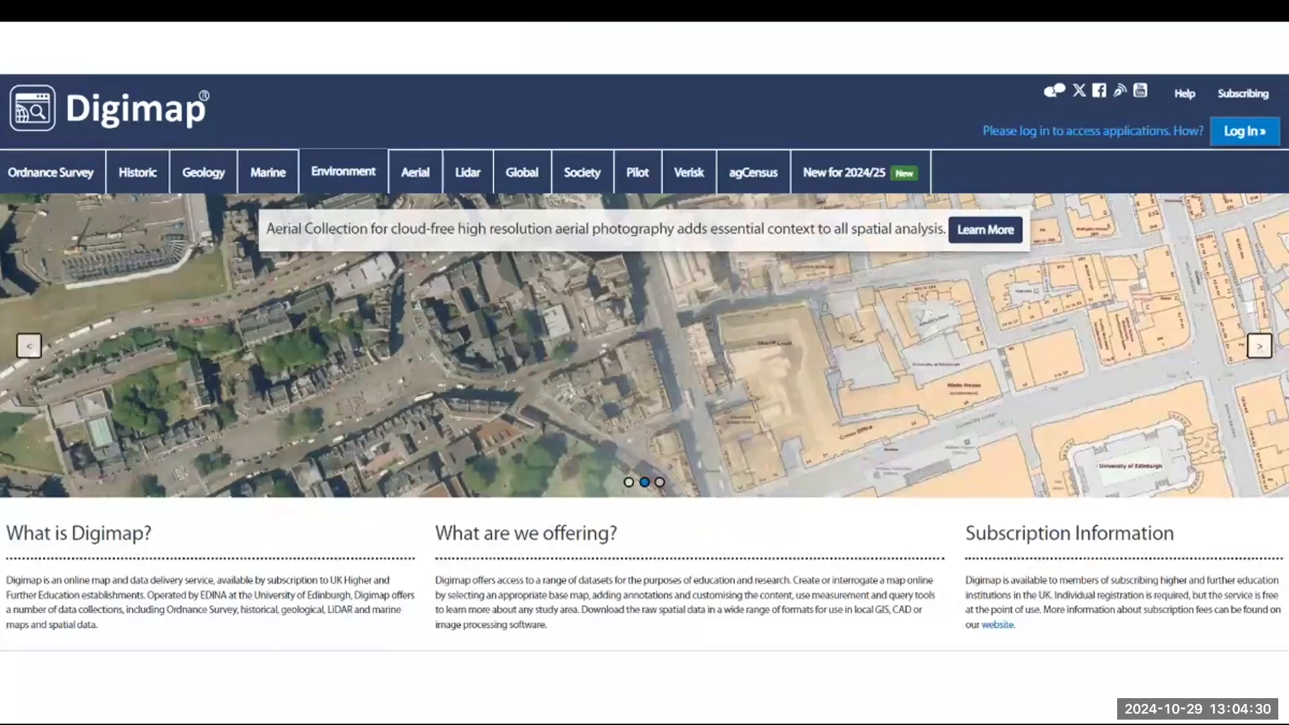
key("Right")
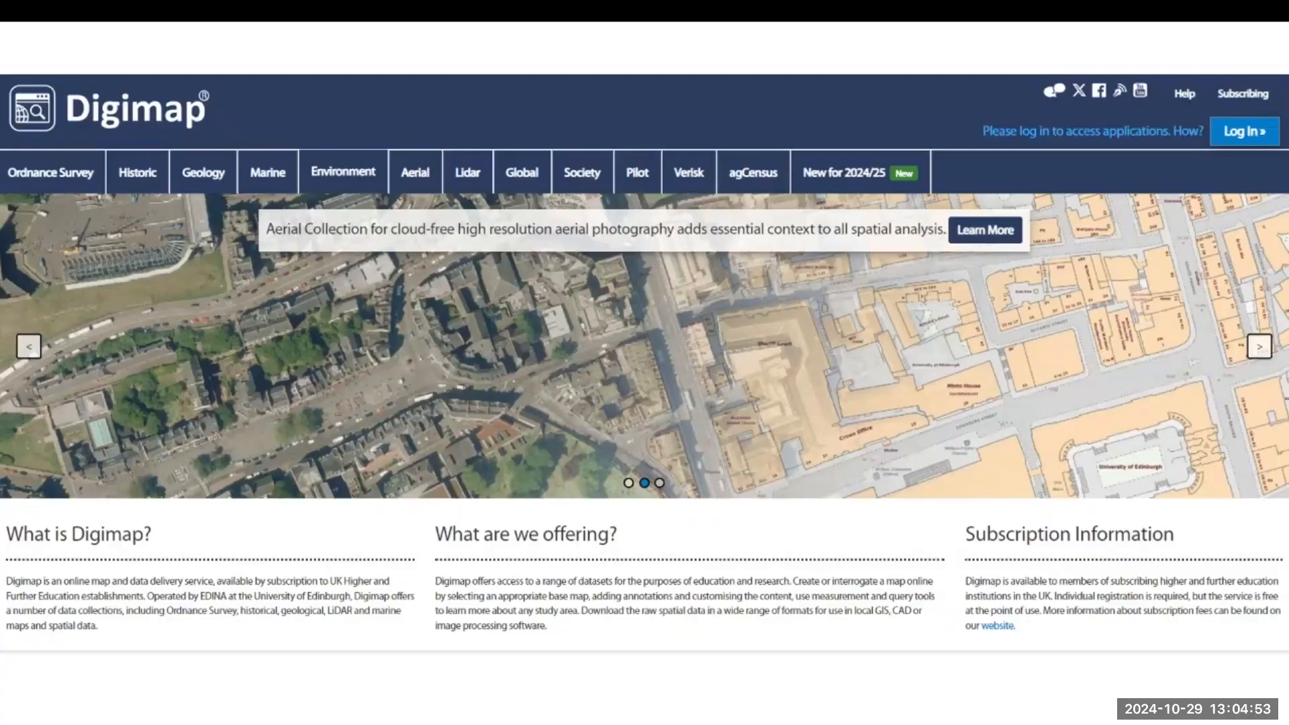
key("Right")
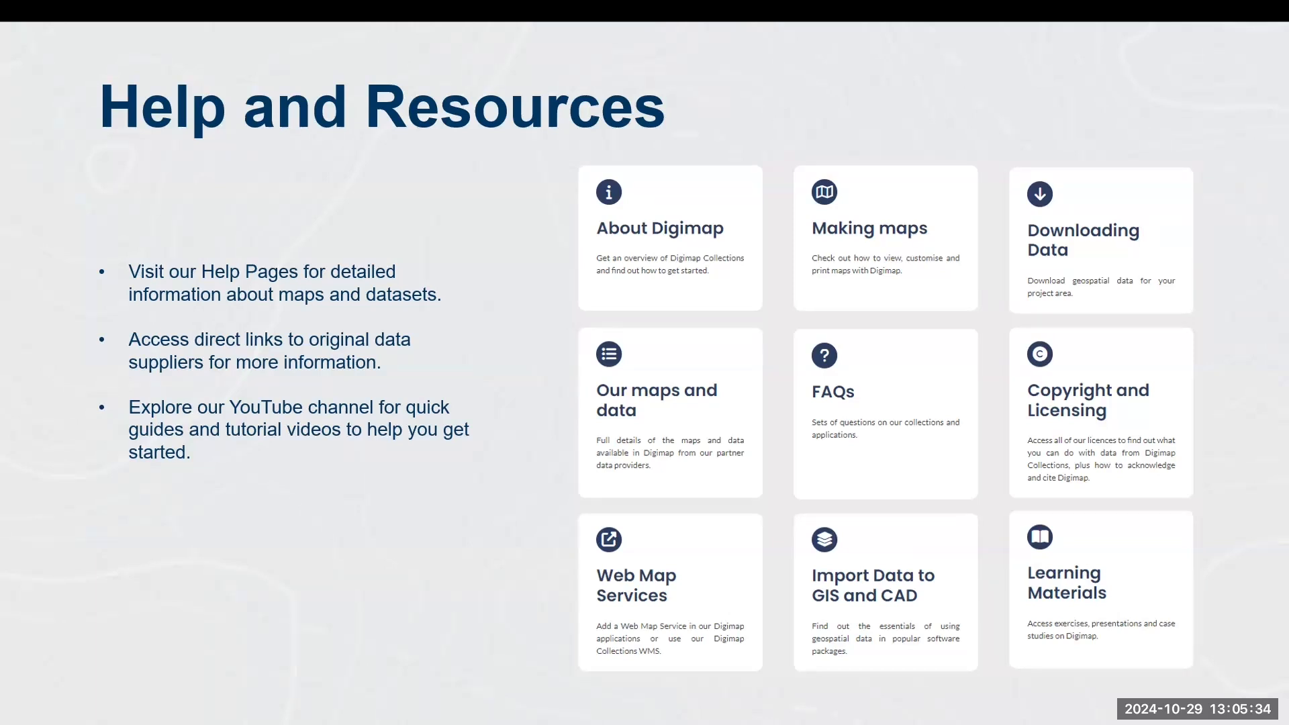
View the Data Download and FAQs help pages linked from the Help and Resources slide.
left_click(557, 98)
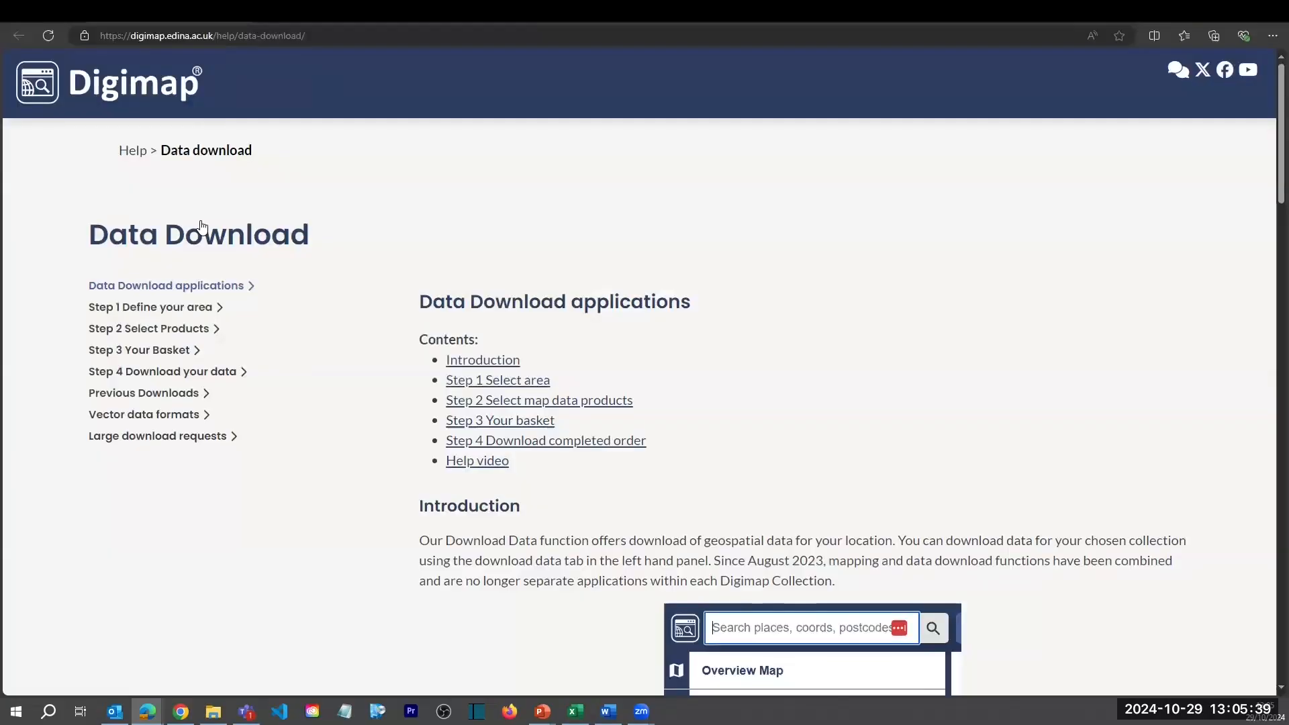
scroll(398, 520, "down", 1)
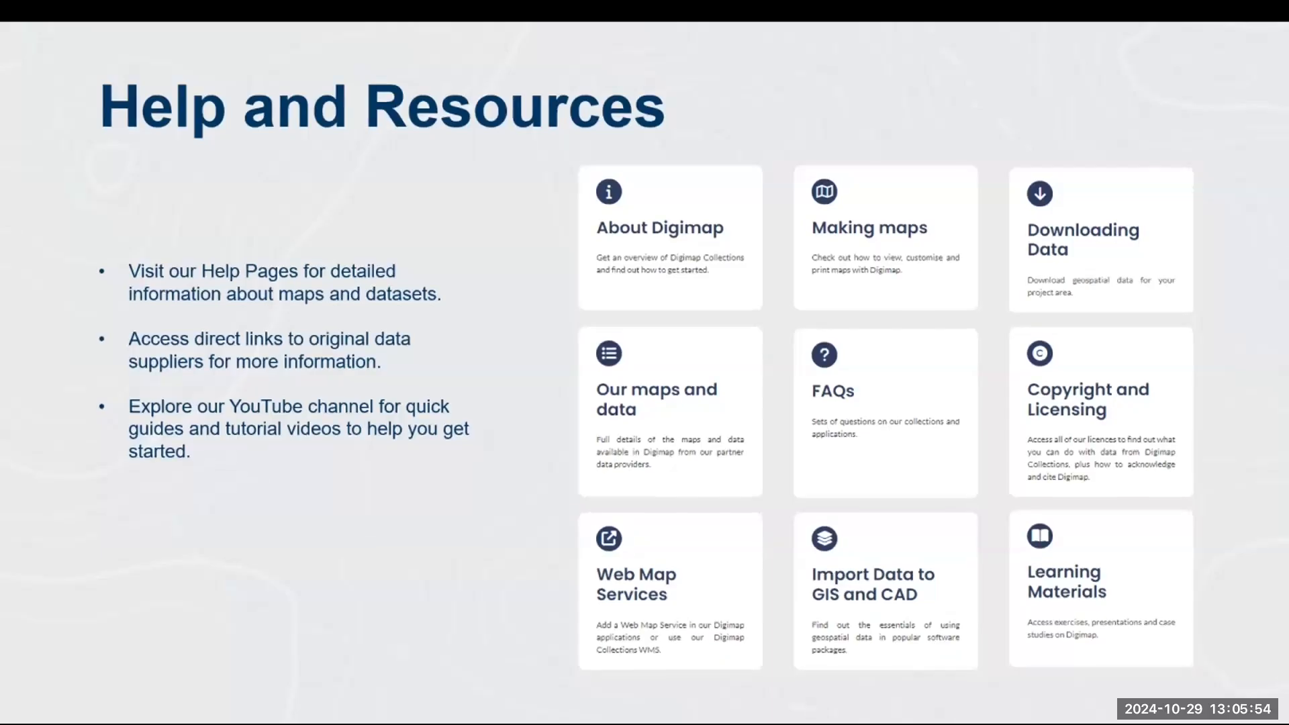
left_click(885, 413)
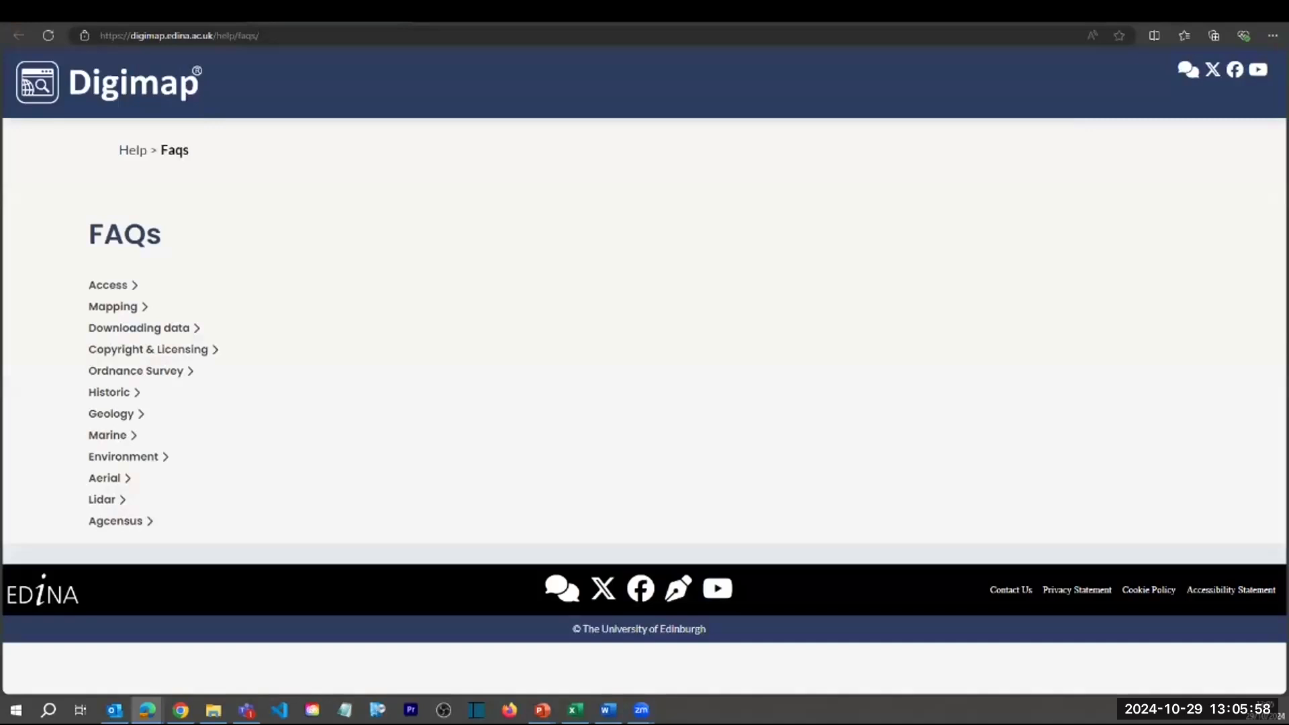
key("alt+Tab")
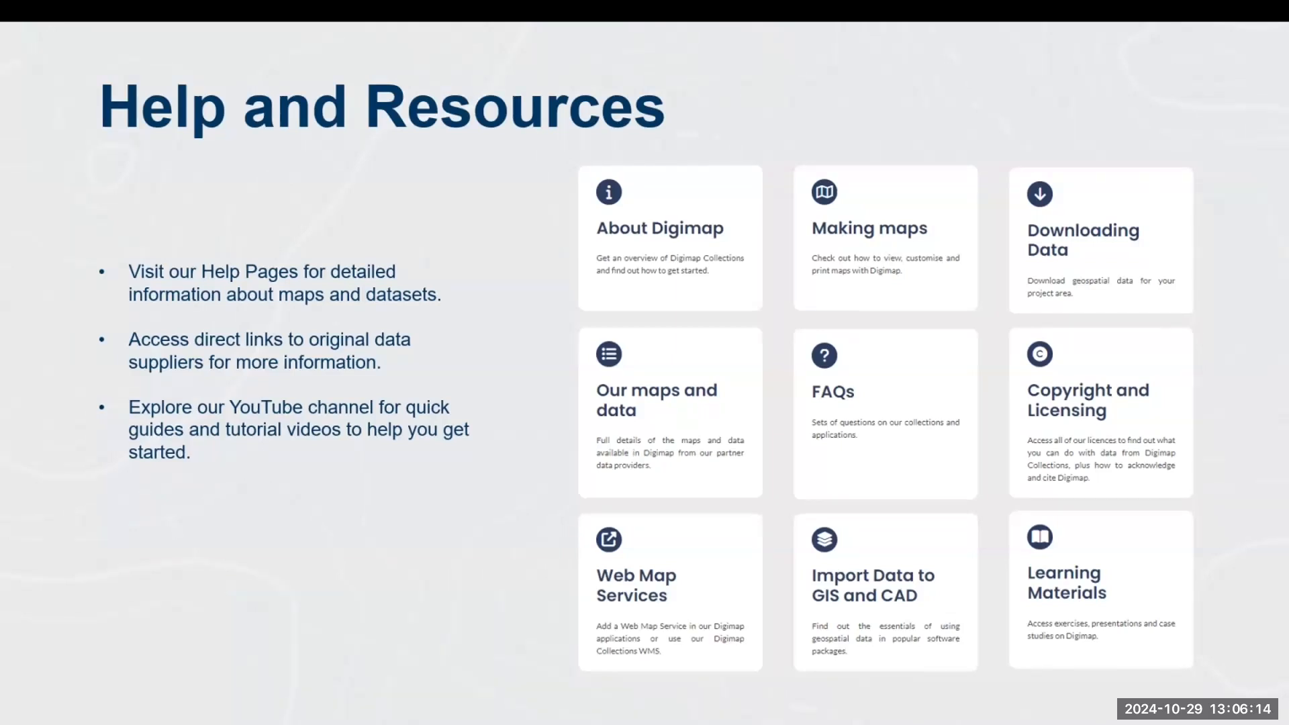
Switch to the Learning Materials help page and look through its webinars, guides, exercises and case studies.
key("alt+Tab")
key("ctrl+Tab")
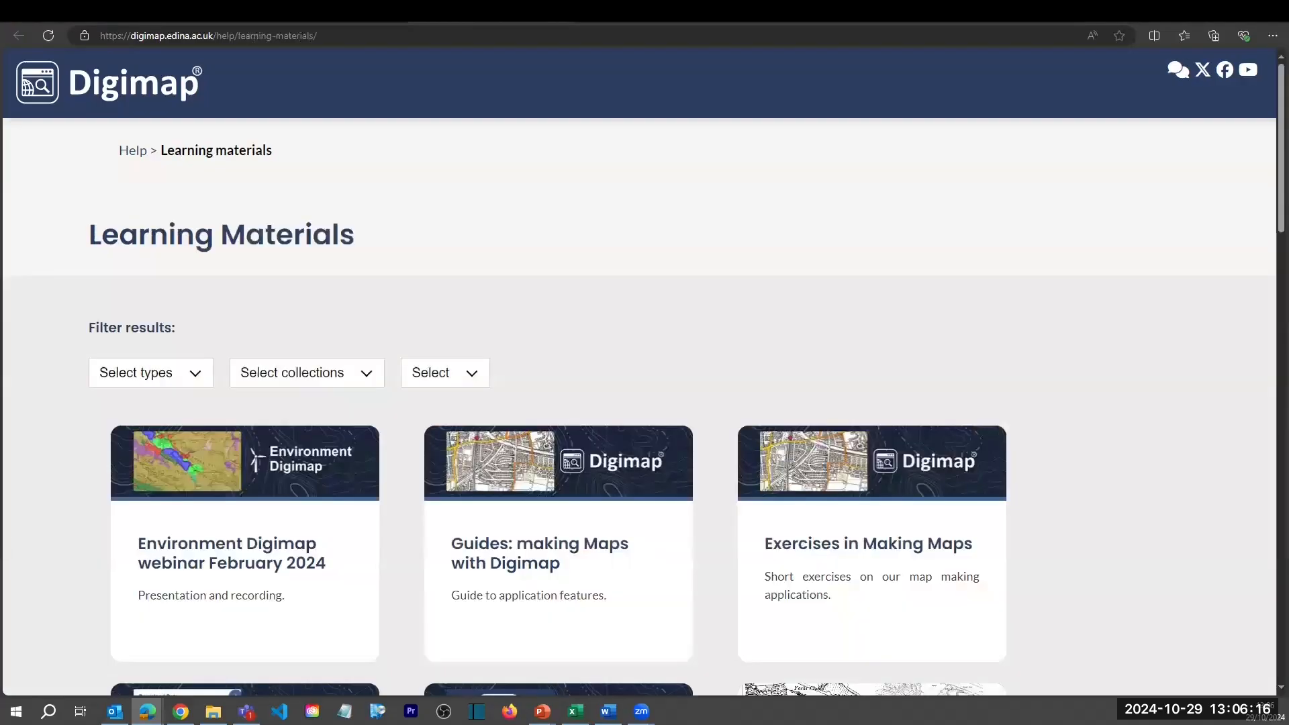
scroll(583, 468, "down", 15)
scroll(583, 468, "down", 8)
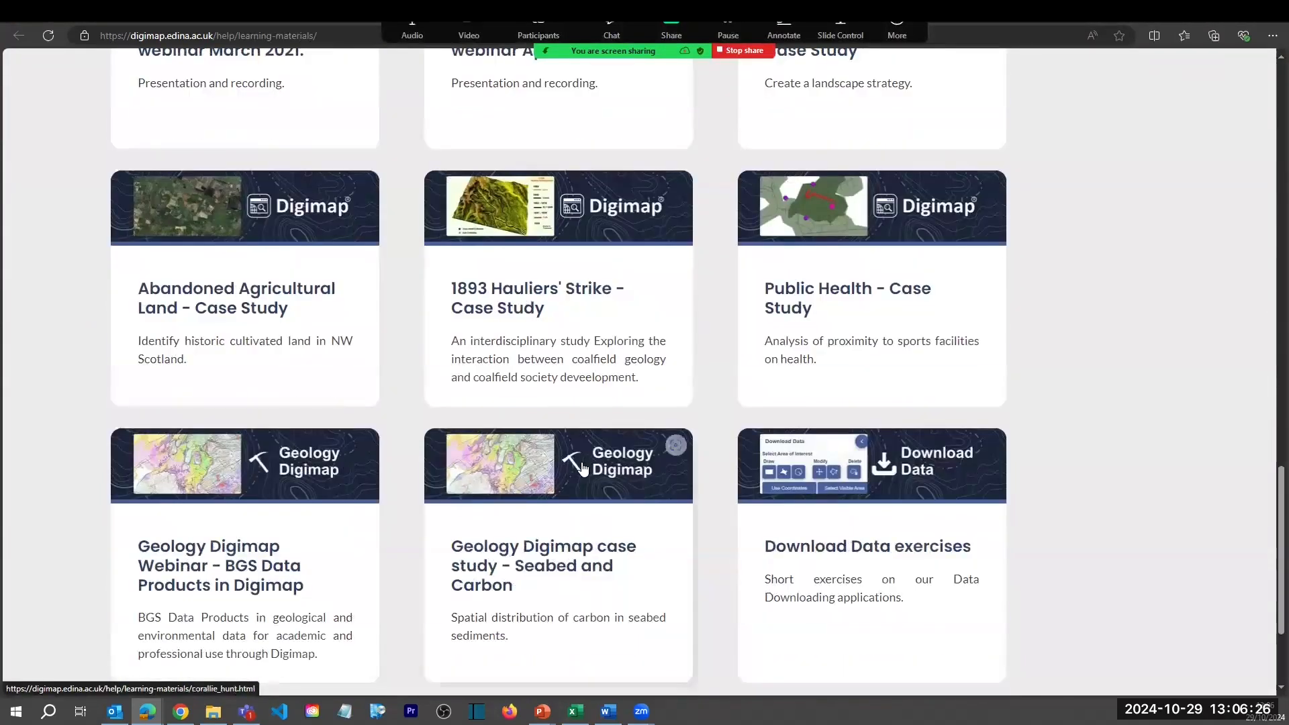
scroll(582, 468, "up", 15)
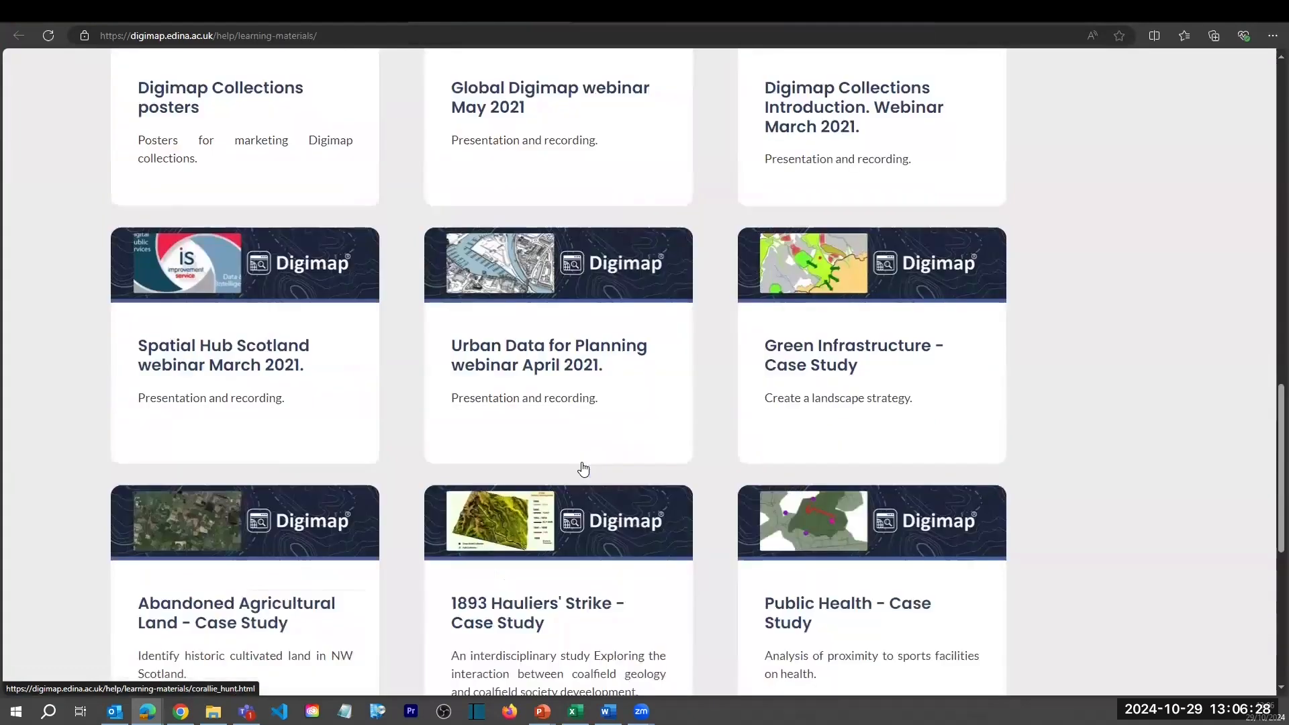
scroll(583, 468, "up", 2)
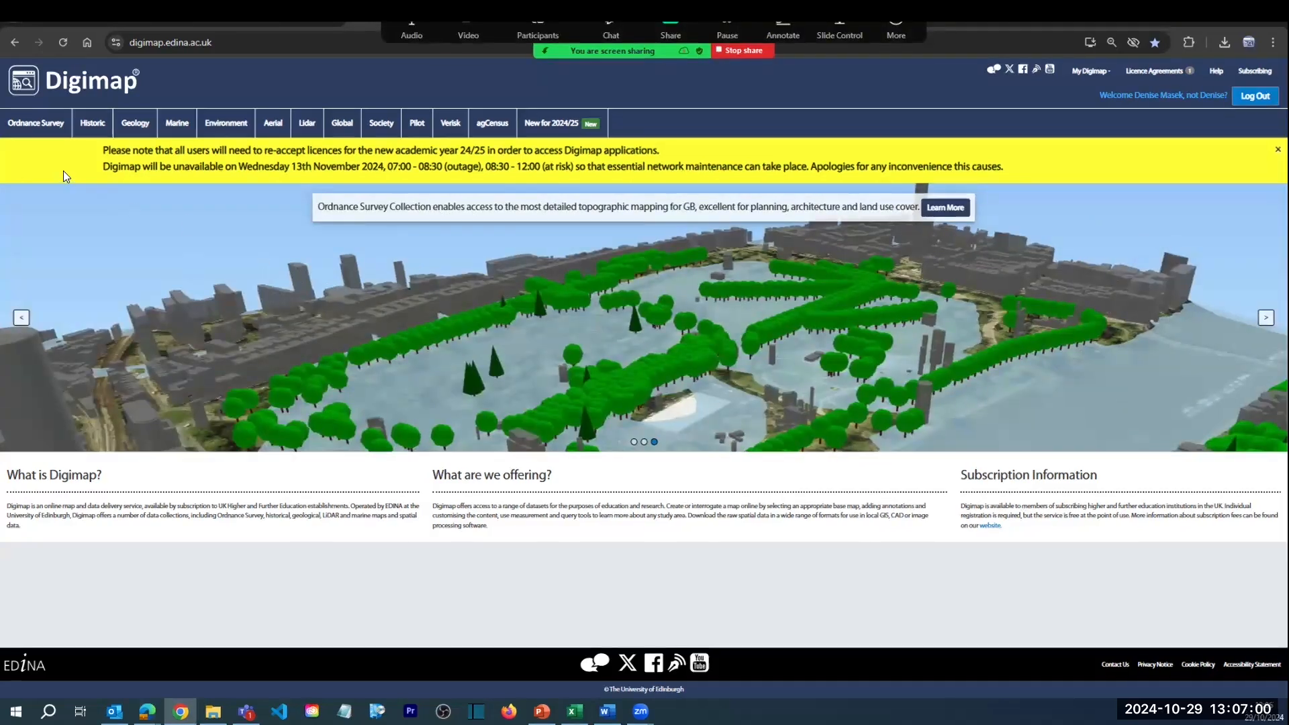
Launch the OS Digimap application from the Ordnance Survey collection page.
left_click(25, 128)
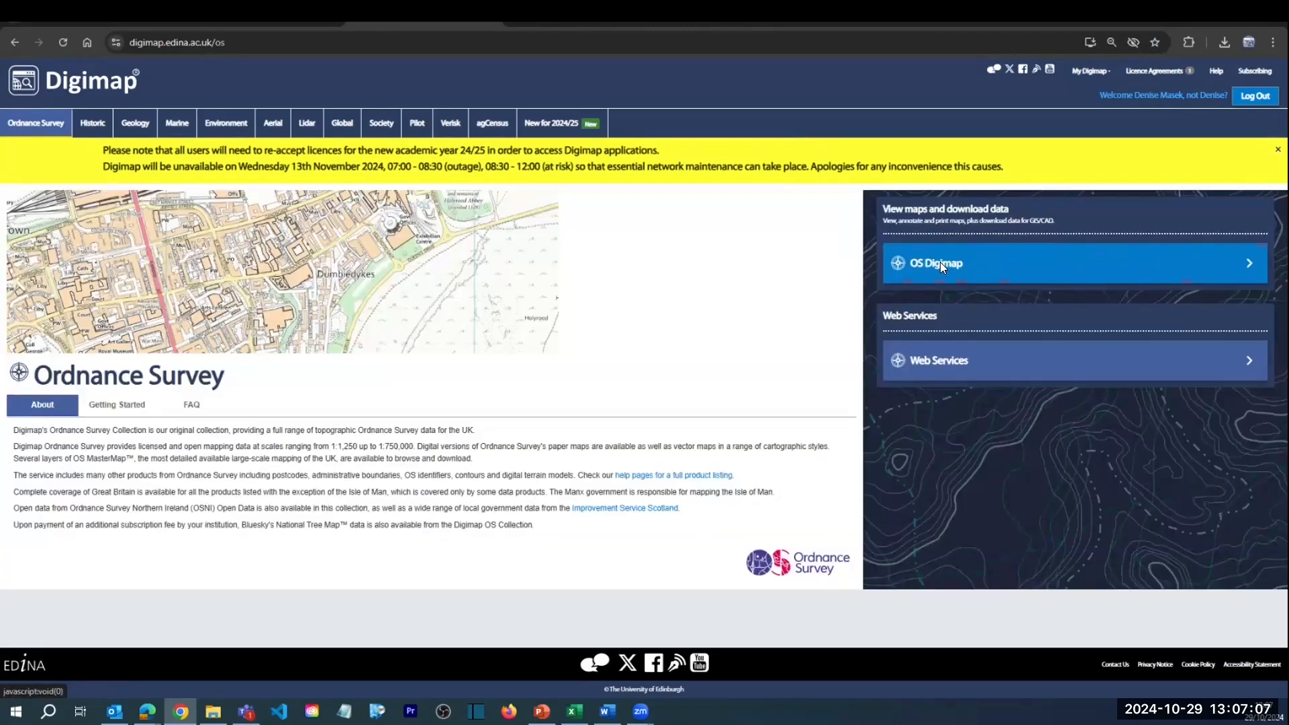
left_click(892, 268)
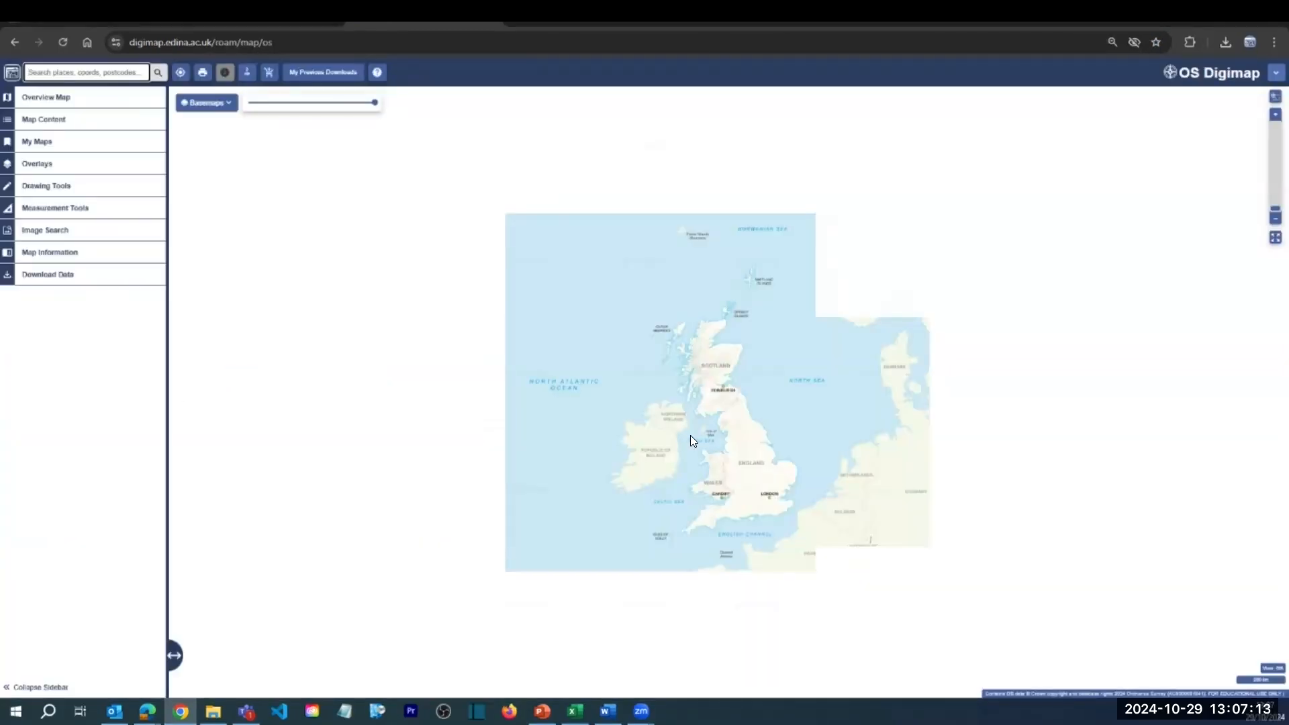
Explore the map's navigation by zooming in and out, zooming to a drawn box, returning to full extent and panning.
scroll(690, 436, "up", 1)
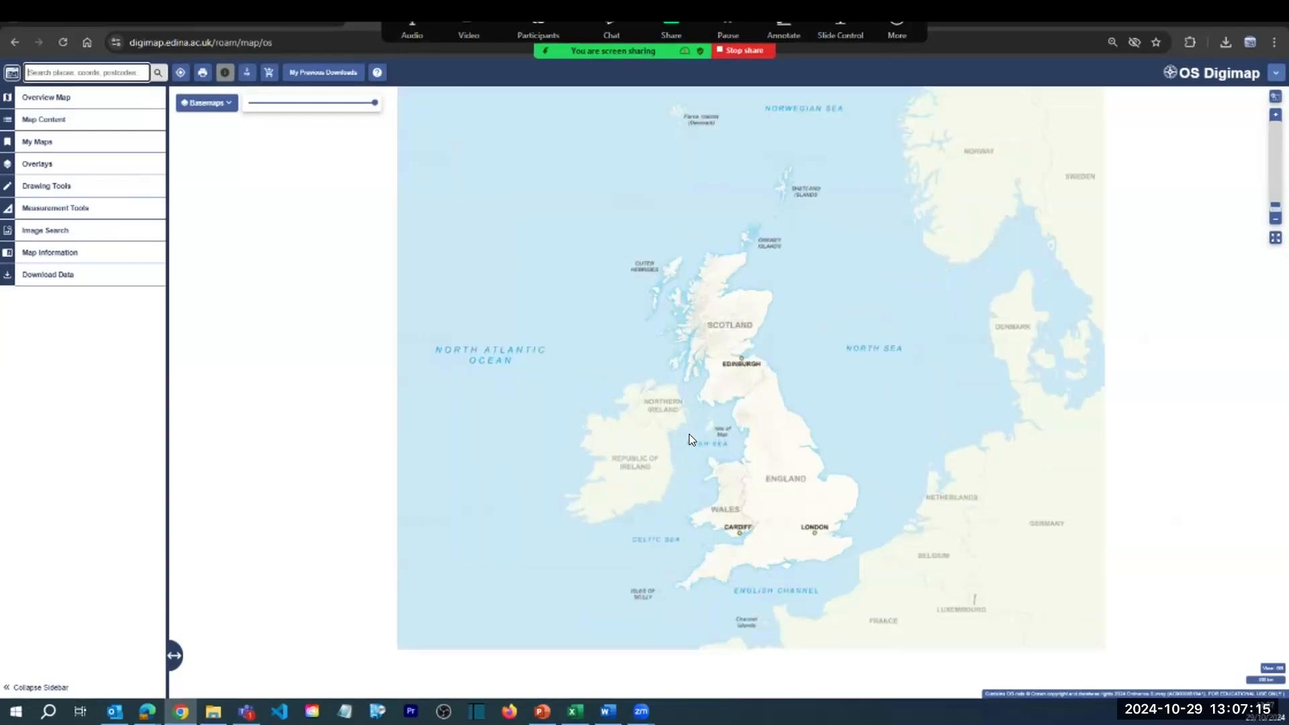
scroll(688, 433, "up", 2)
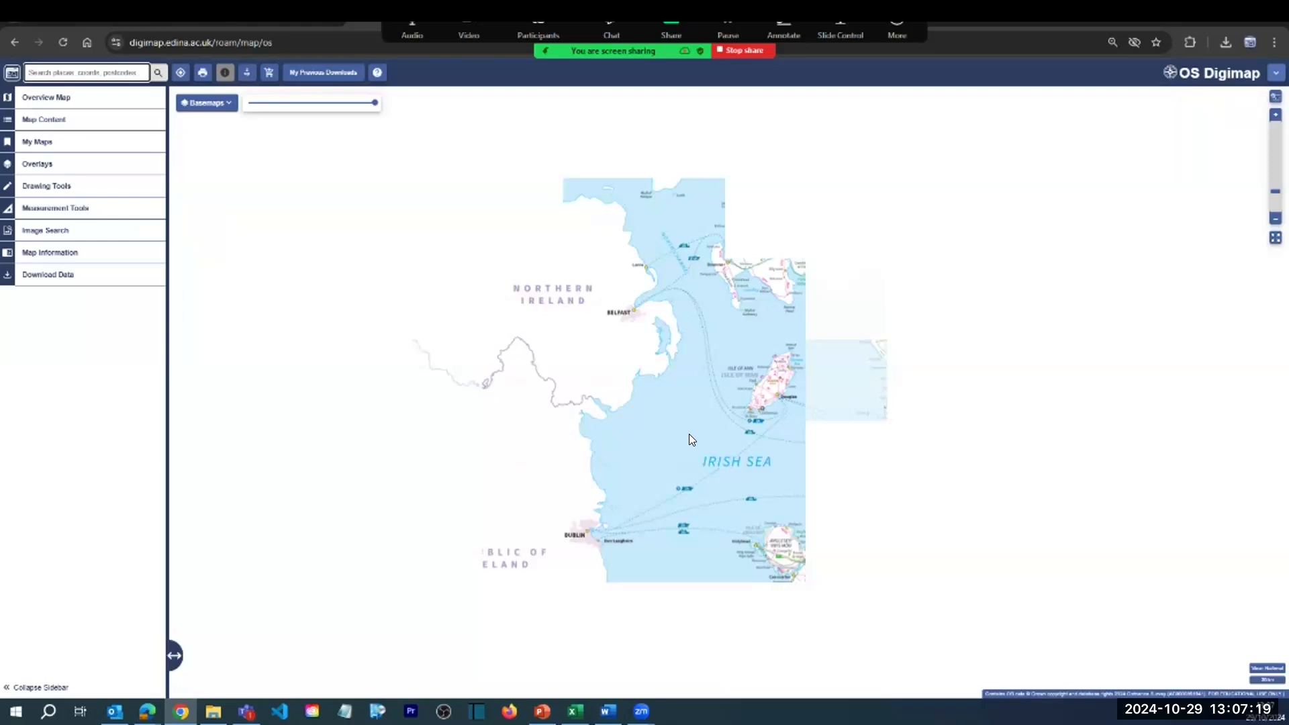
scroll(688, 434, "down", 3)
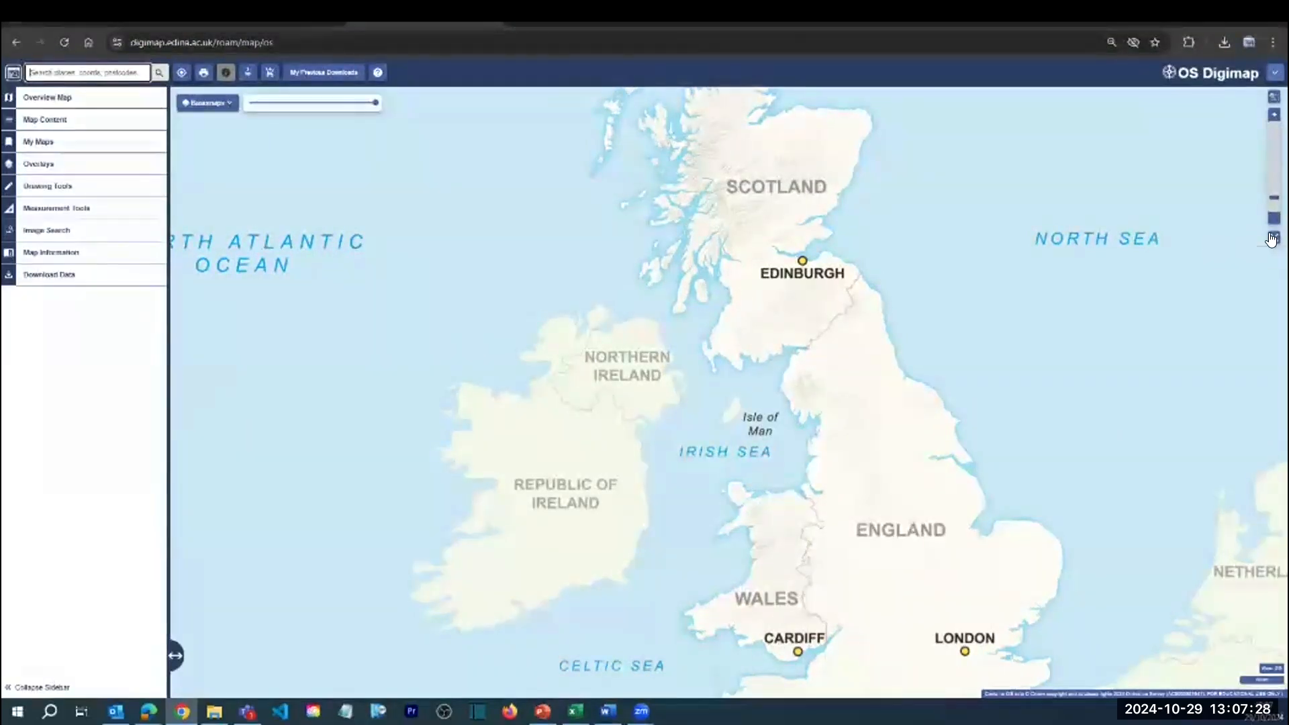
left_click(1272, 238)
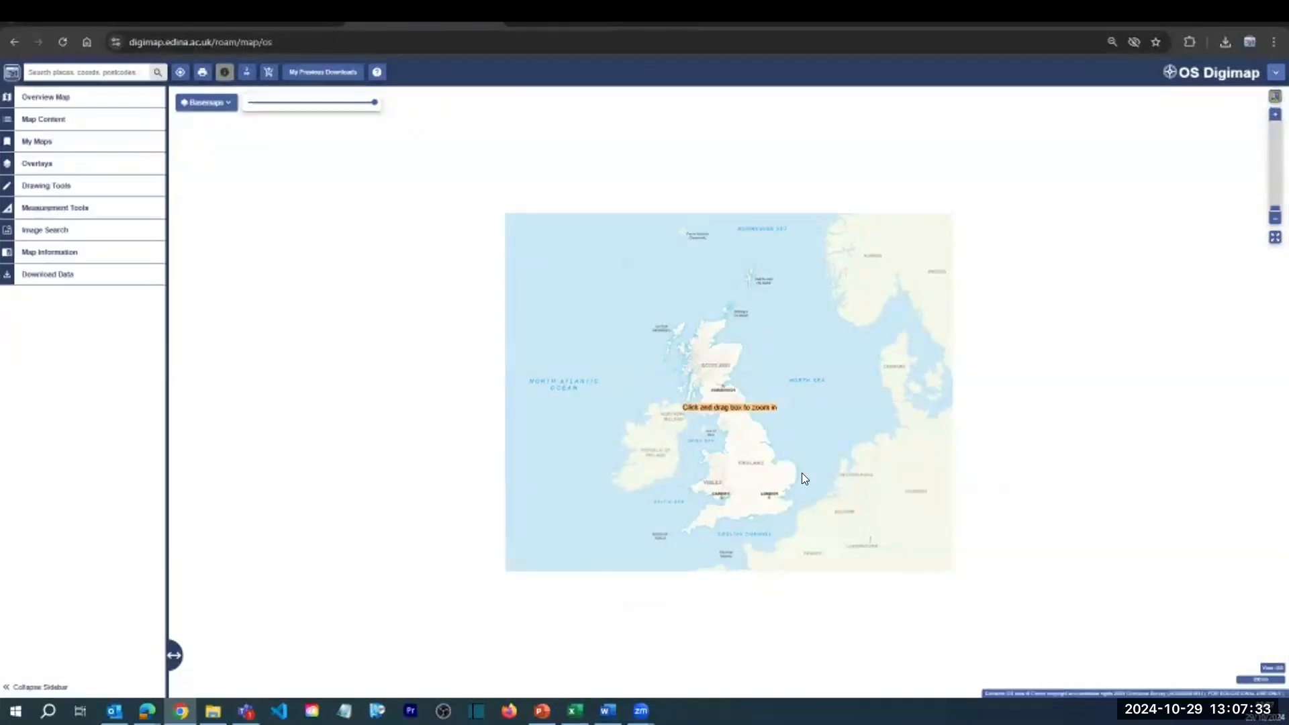
left_click_drag(801, 472, 651, 222)
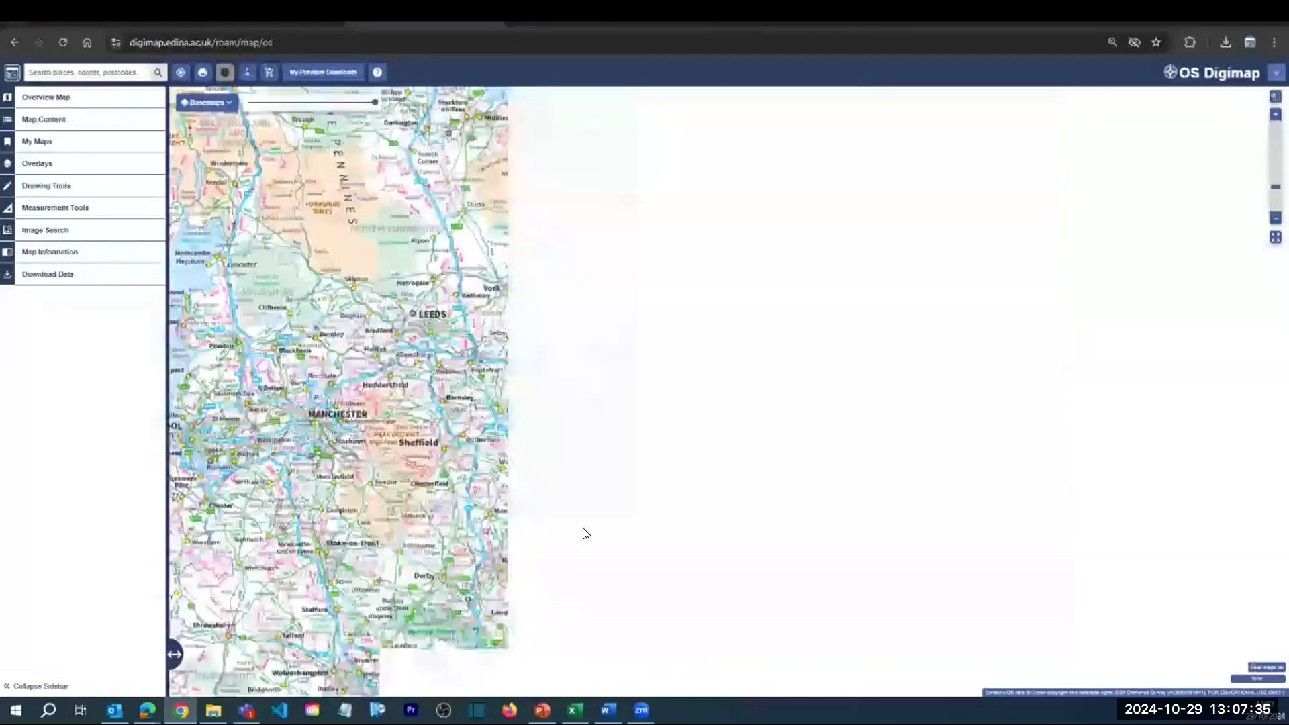
left_click(1274, 237)
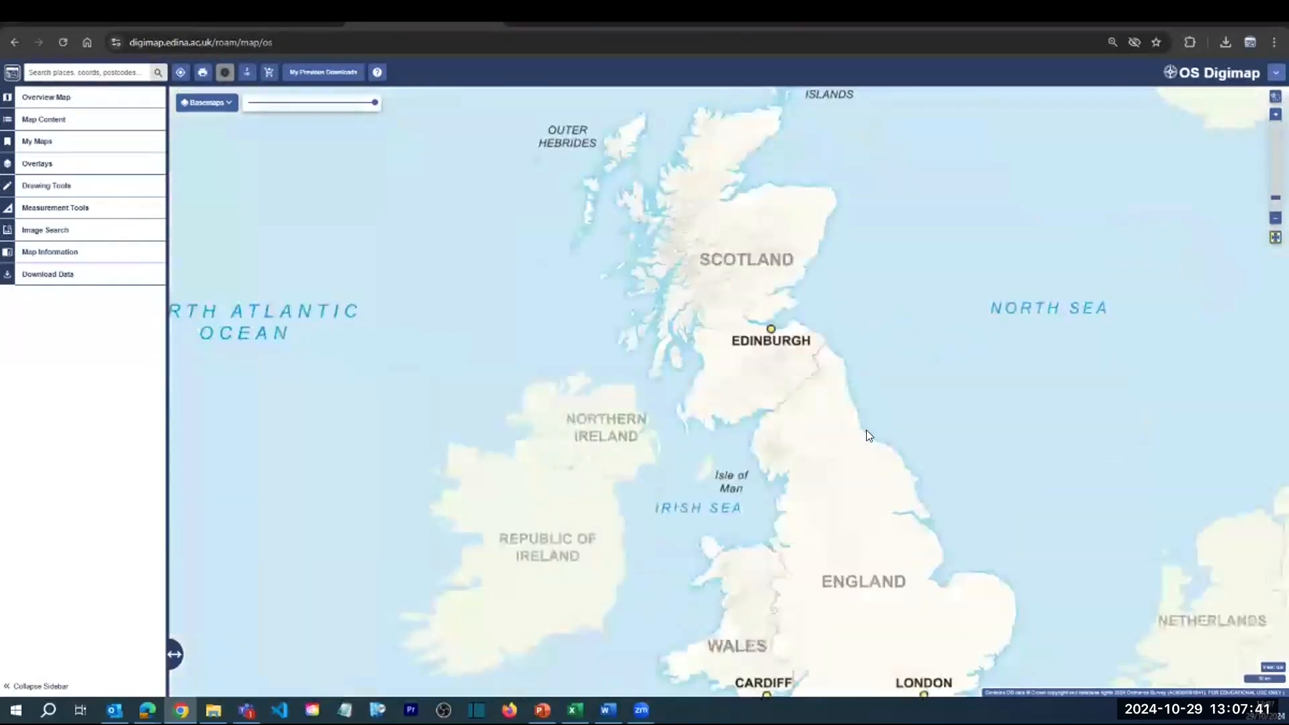
left_click_drag(799, 447, 750, 457)
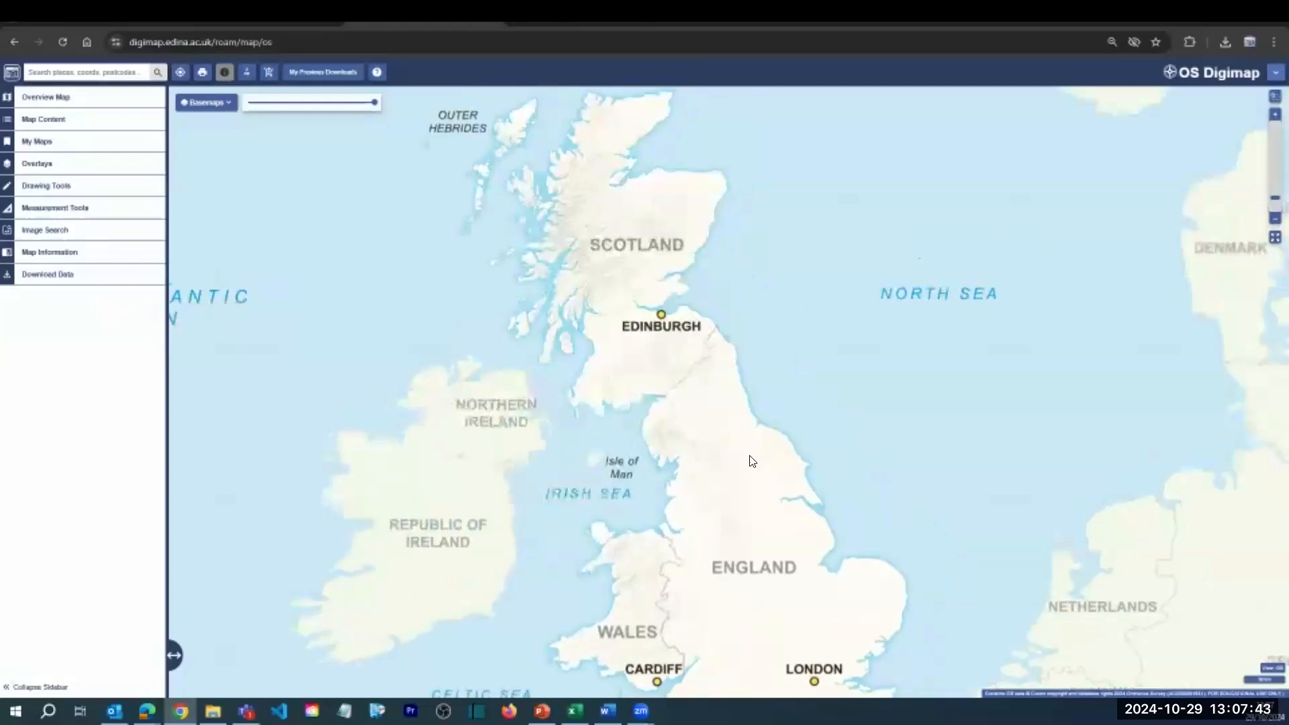
scroll(698, 446, "down", 1)
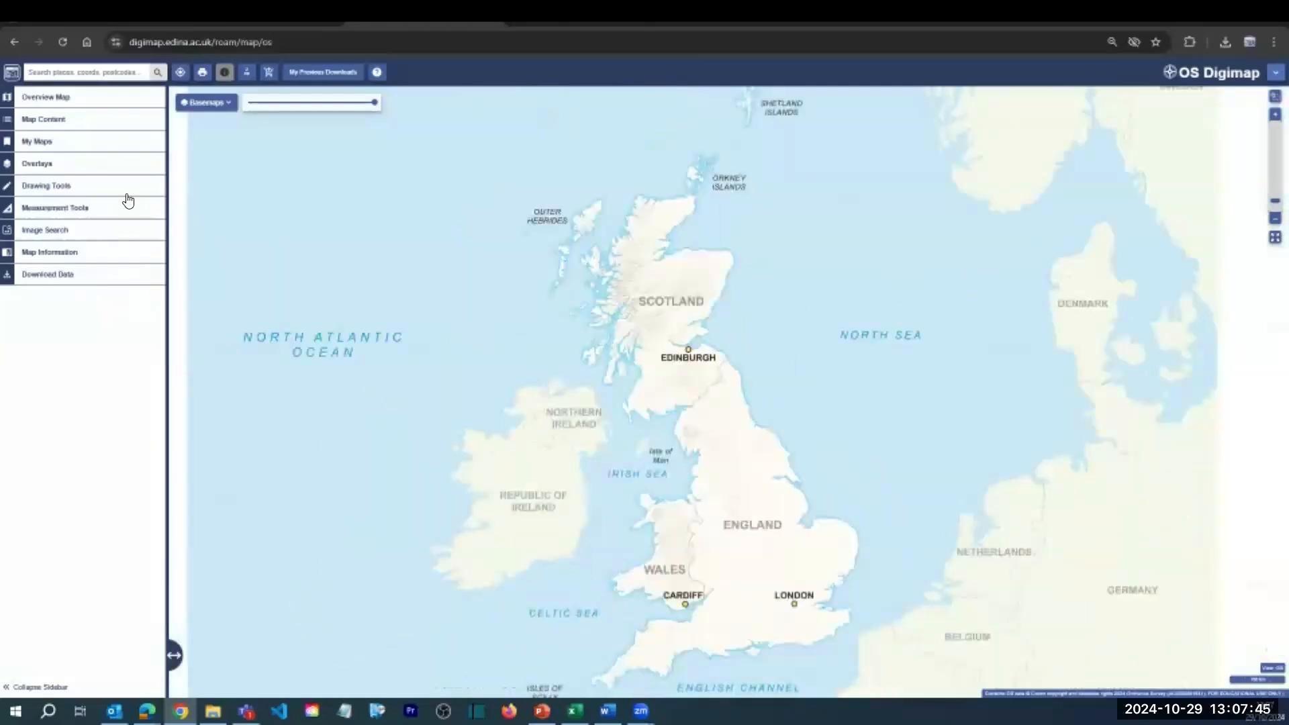
Search the map for Paris and view the matches under Global Landmarks.
left_click(116, 74)
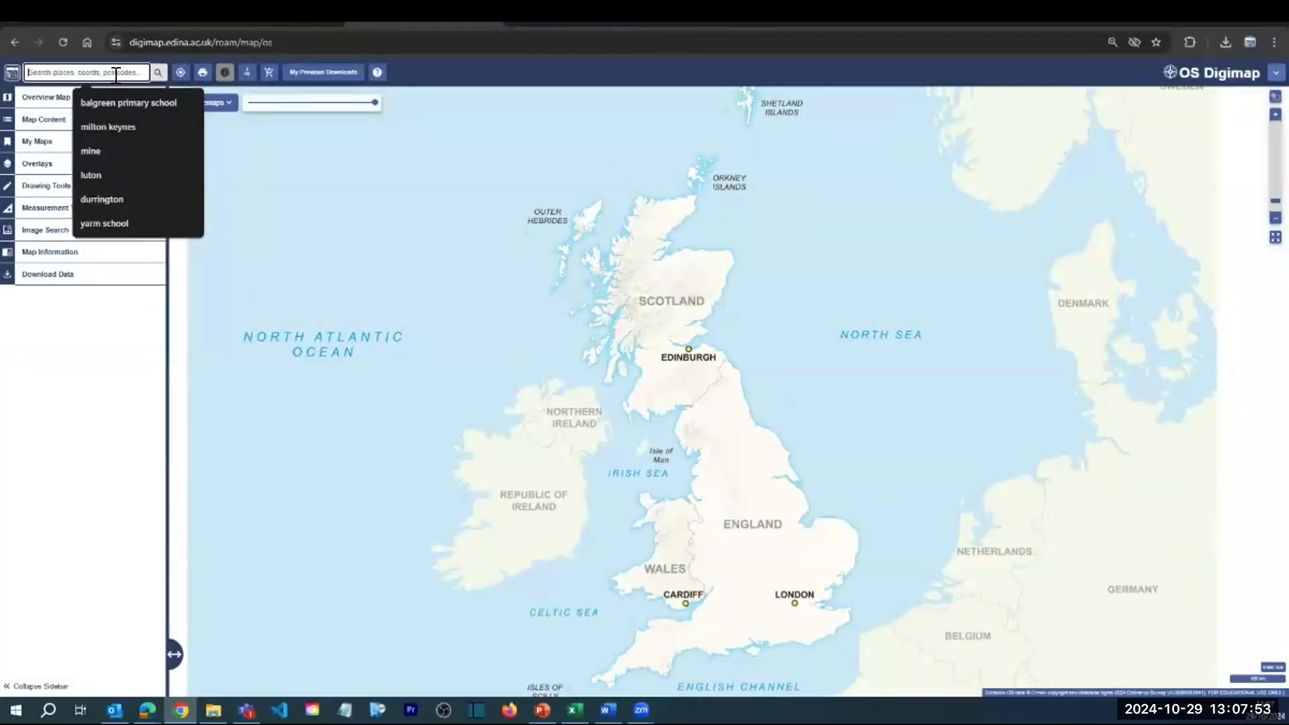
type("Pa")
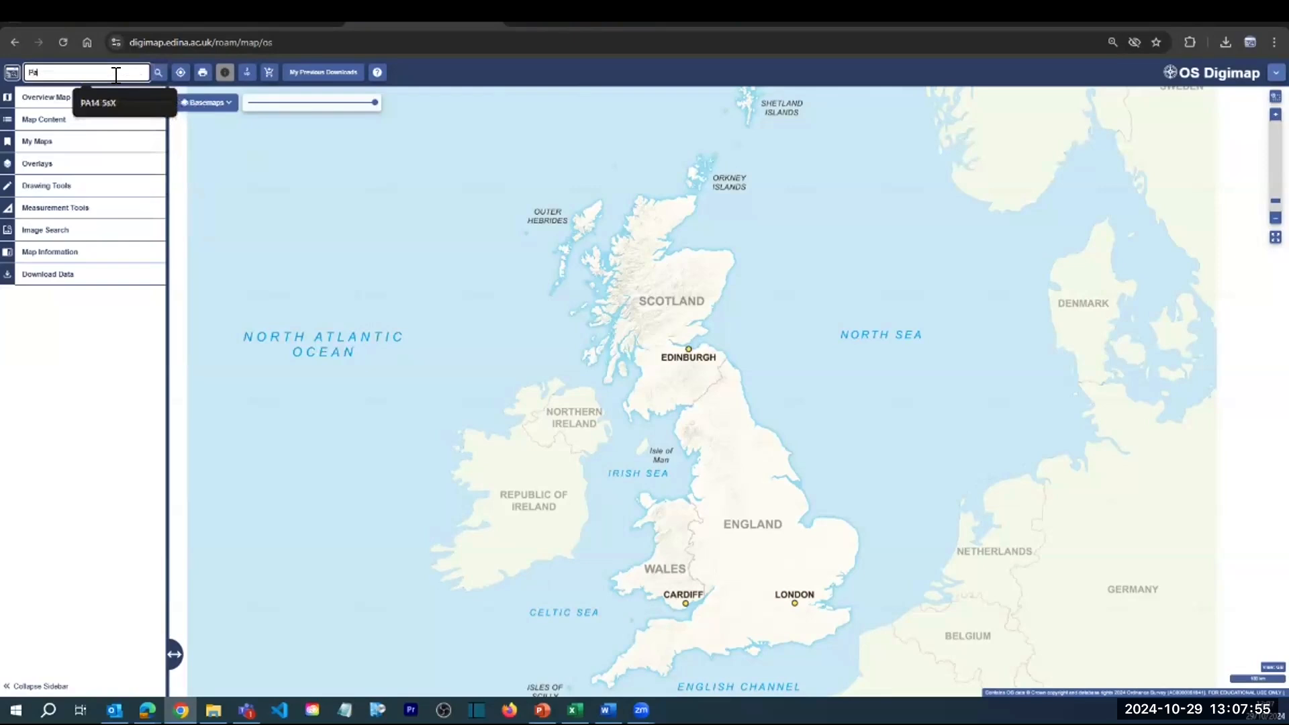
type("ris")
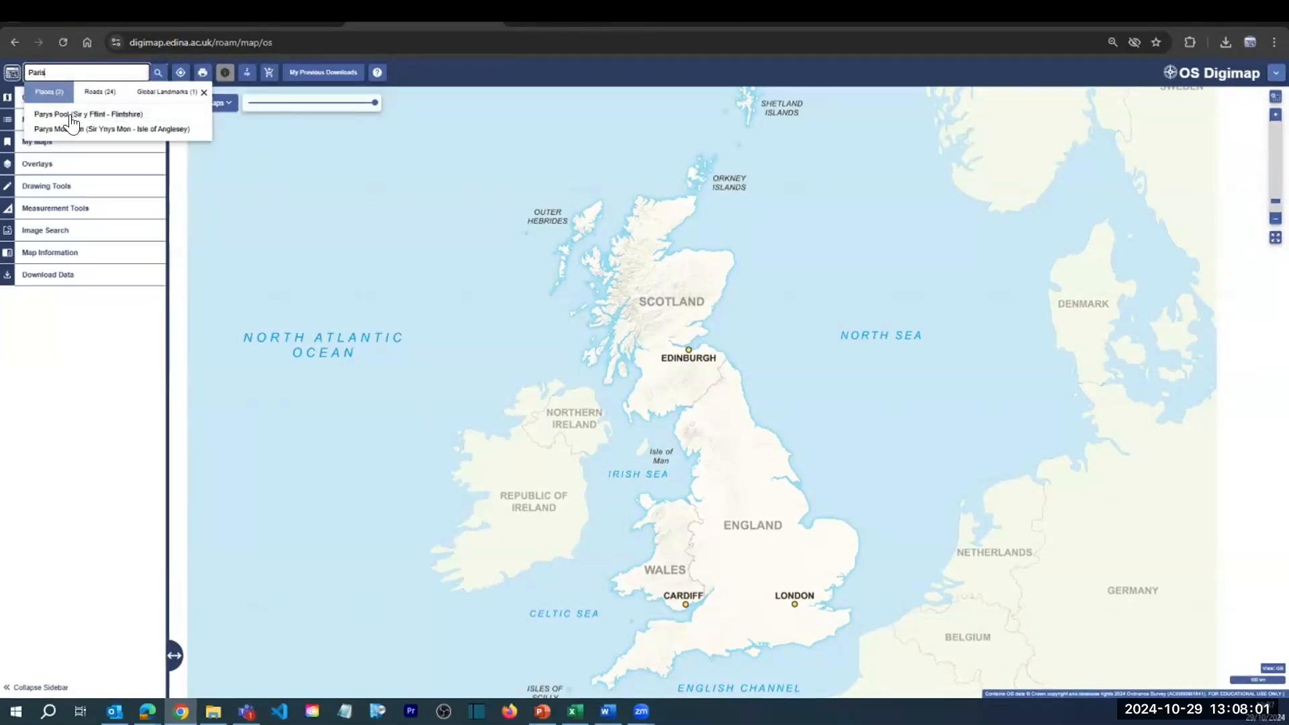
left_click(161, 94)
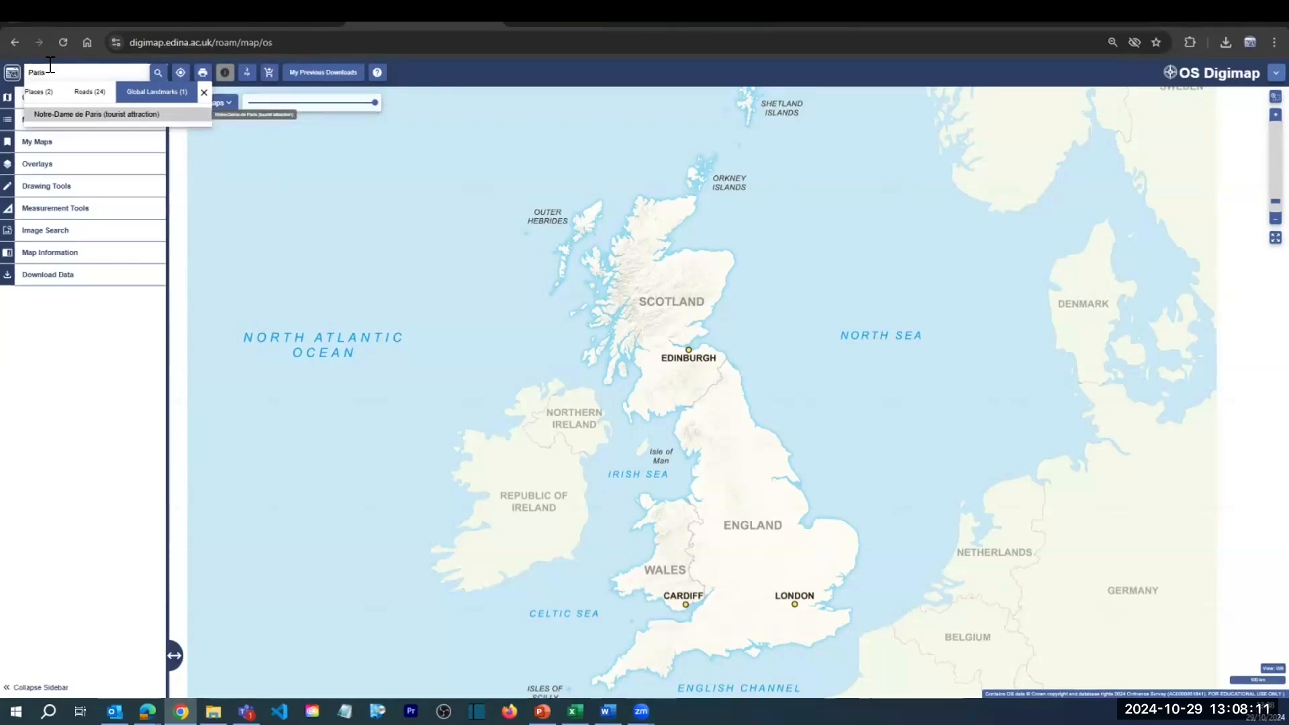
Search for torness power station and go to the place match Torness Power Station (East Lothian).
left_click_drag(47, 72, 26, 72)
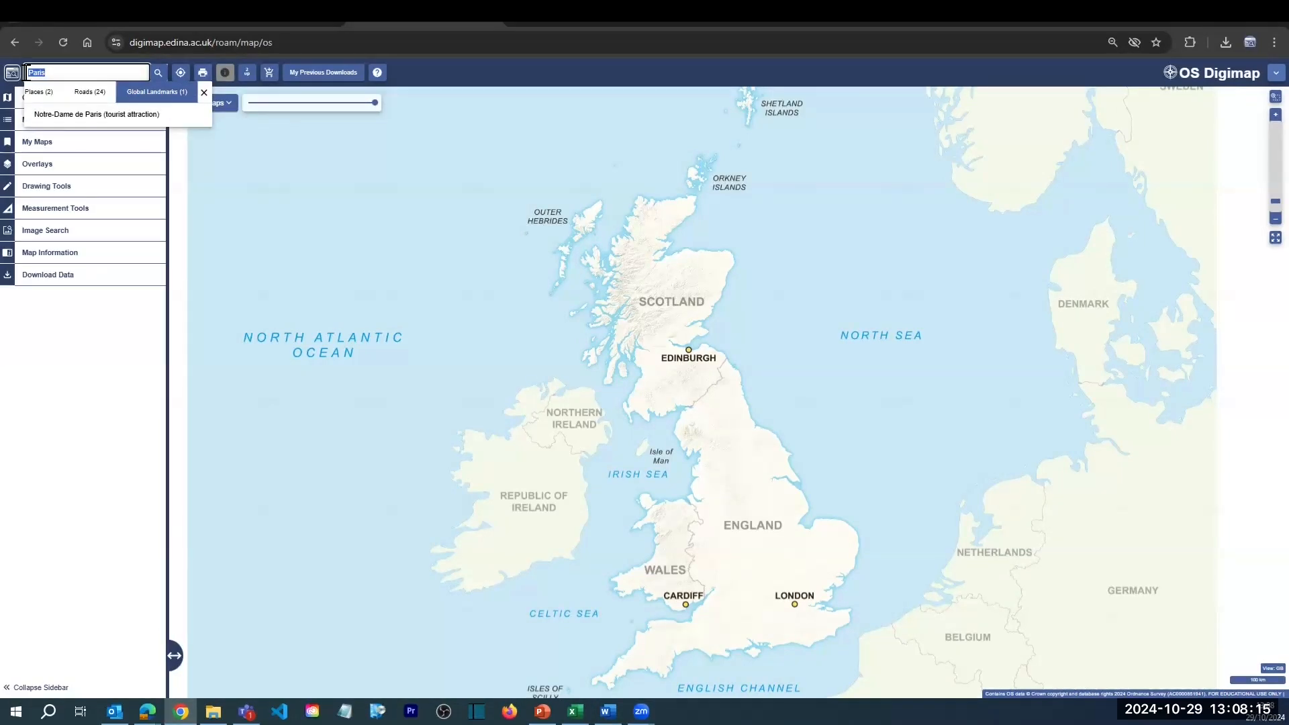
type("torness")
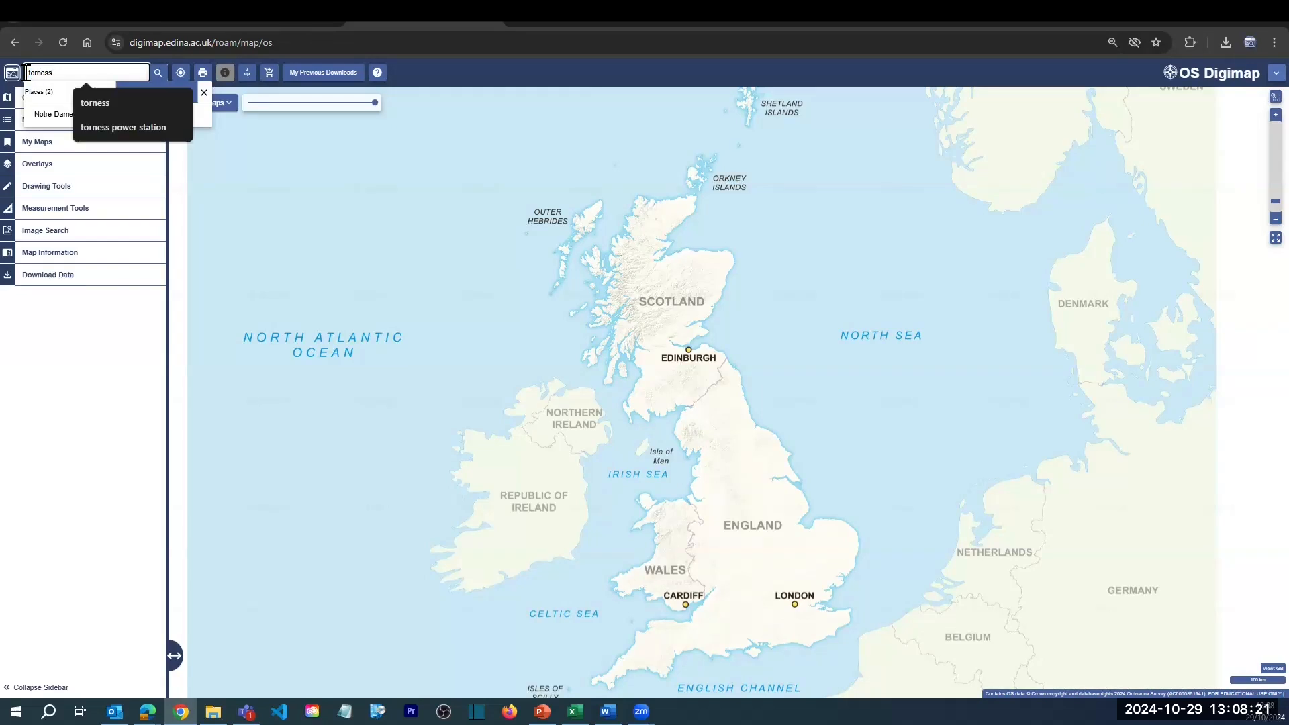
left_click(129, 128)
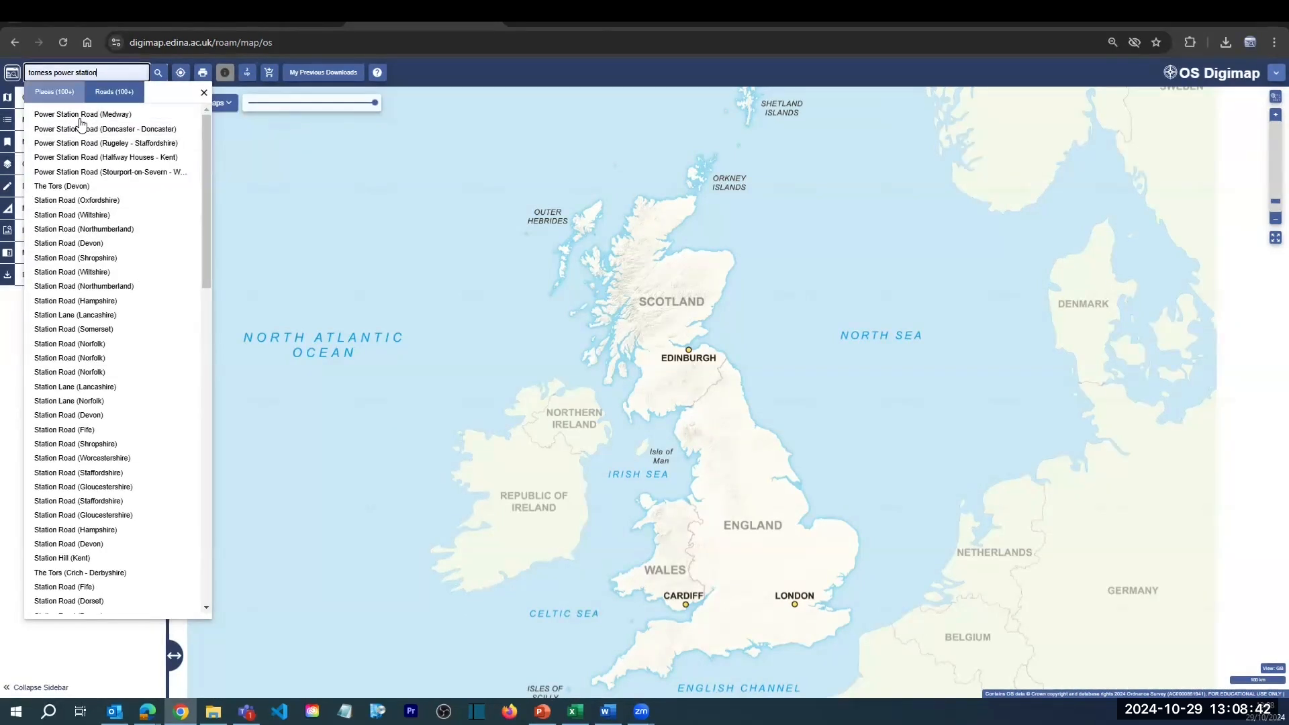
left_click(61, 93)
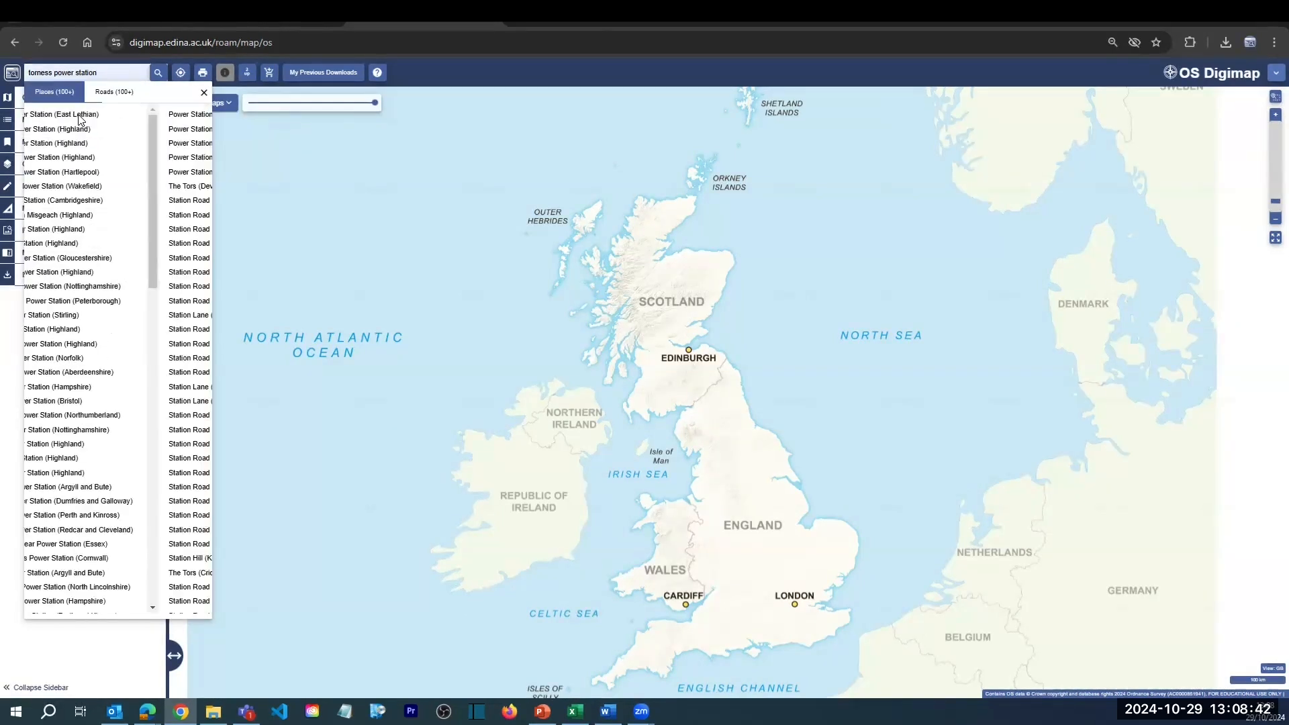
left_click(79, 114)
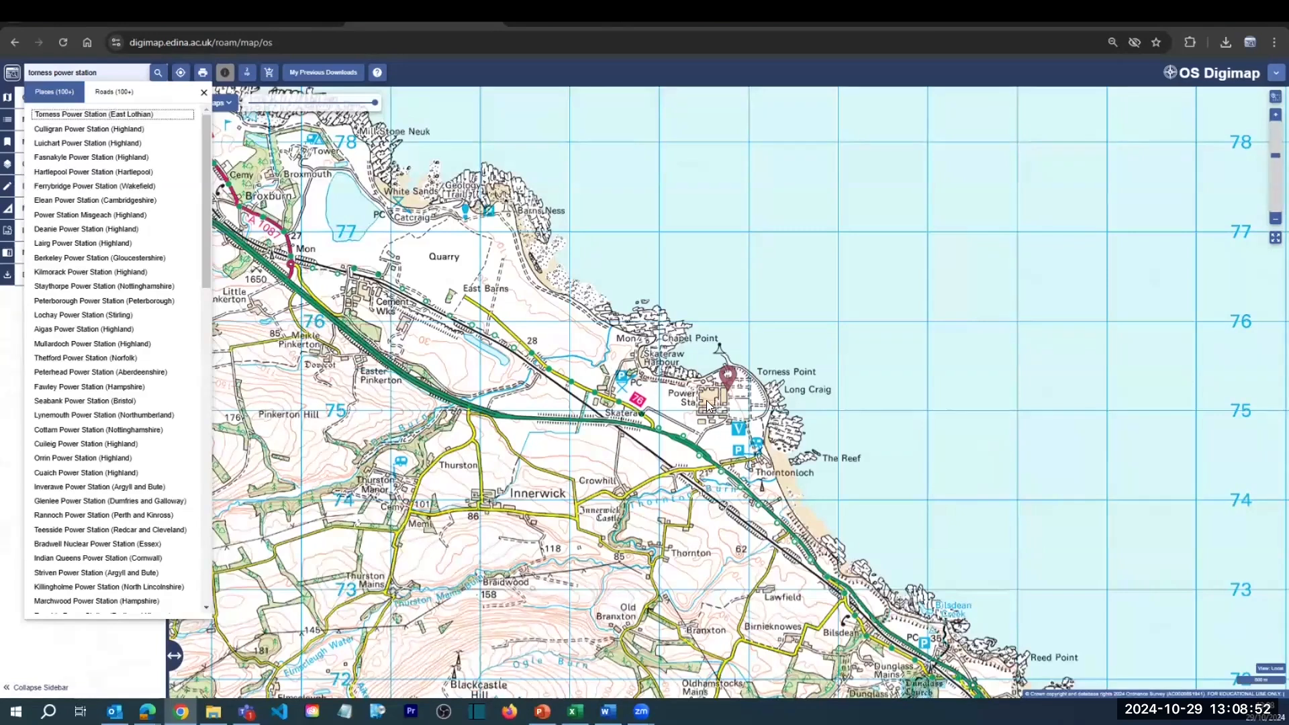
Close the search results and inspect the Torness power station site in closer map detail.
left_click_drag(685, 357, 693, 391)
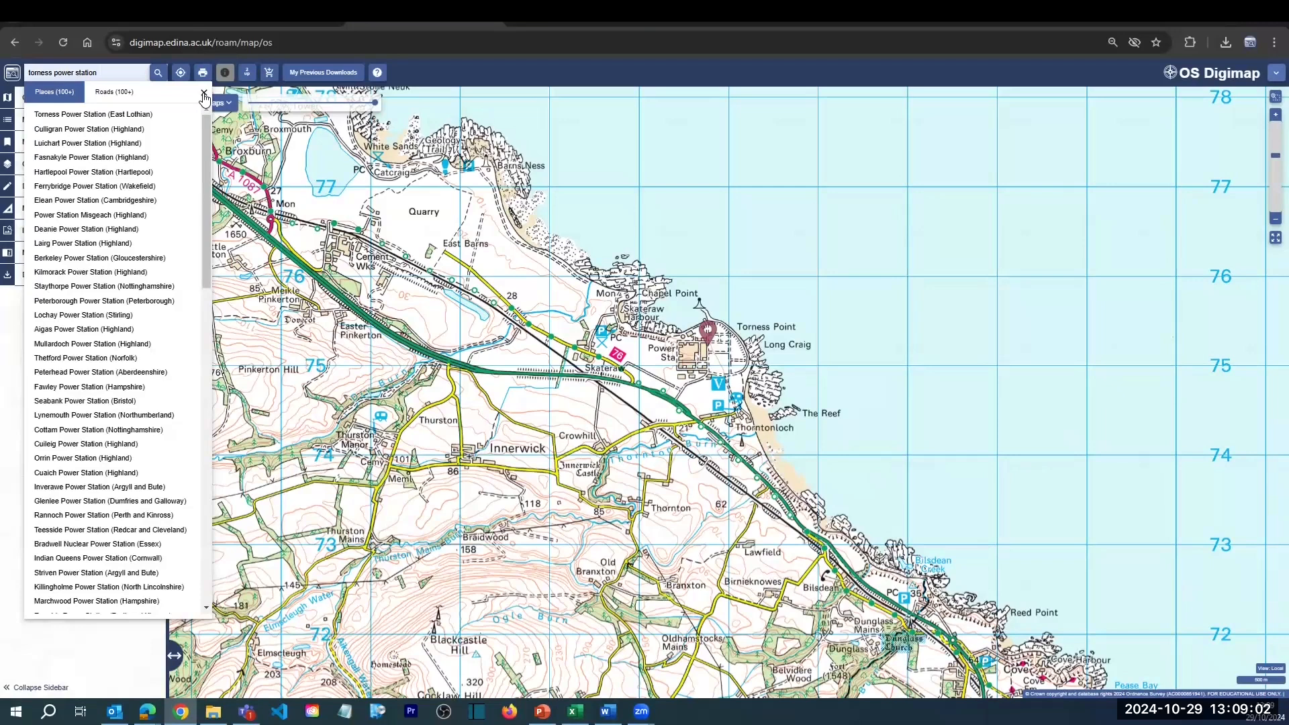
left_click(703, 365)
scroll(702, 366, "up", 1)
scroll(703, 366, "up", 1)
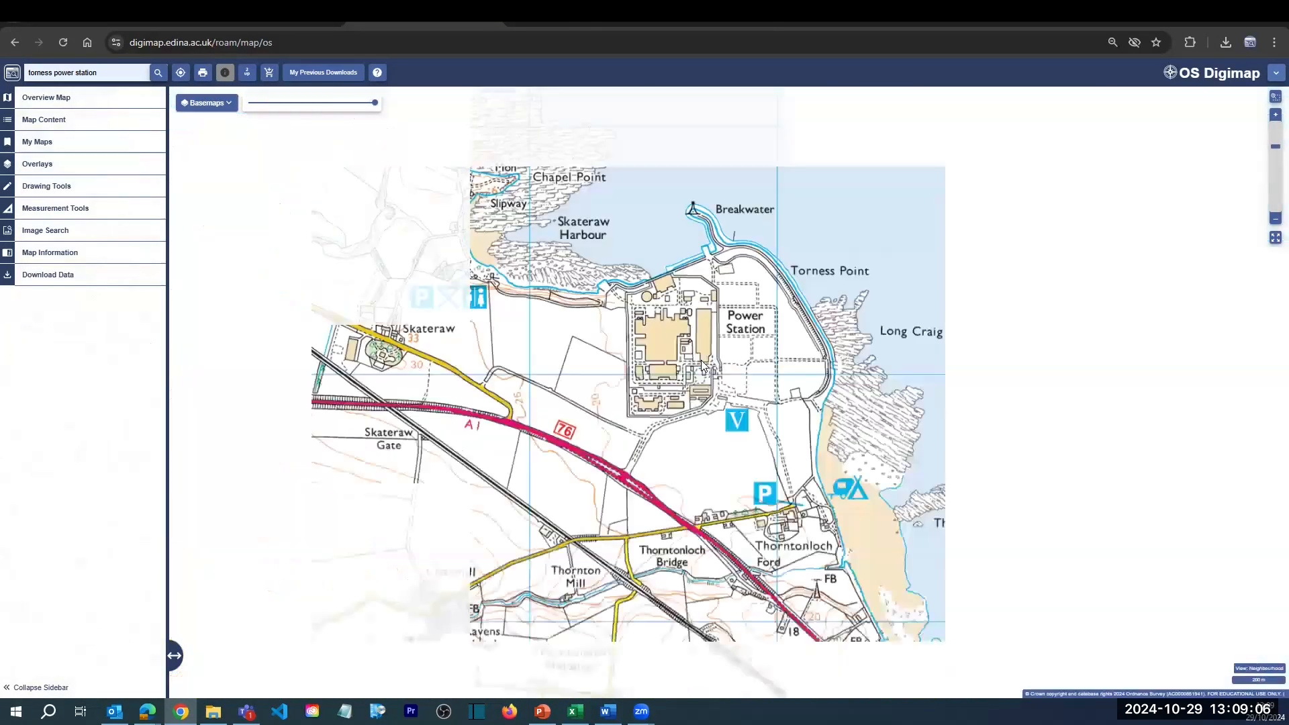
scroll(702, 366, "up", 1)
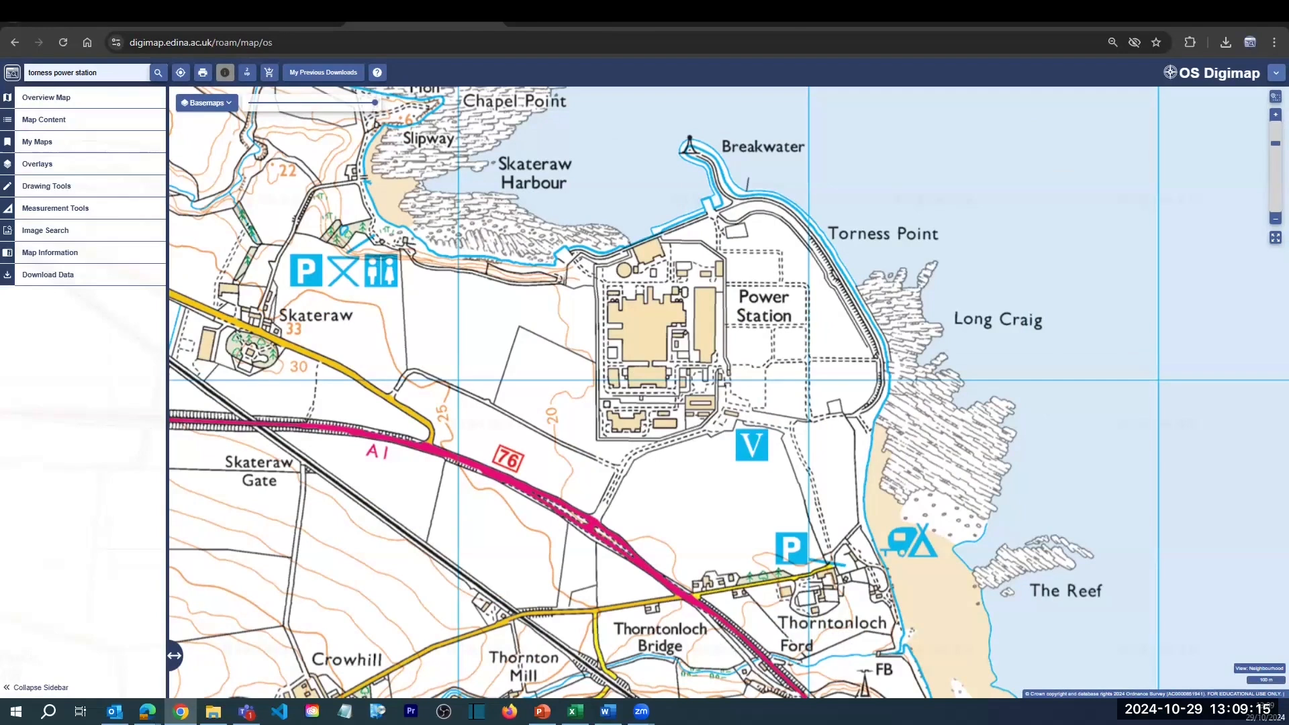
Show the overview map and compare its extent with the main map while zooming out around Torness.
left_click(7, 100)
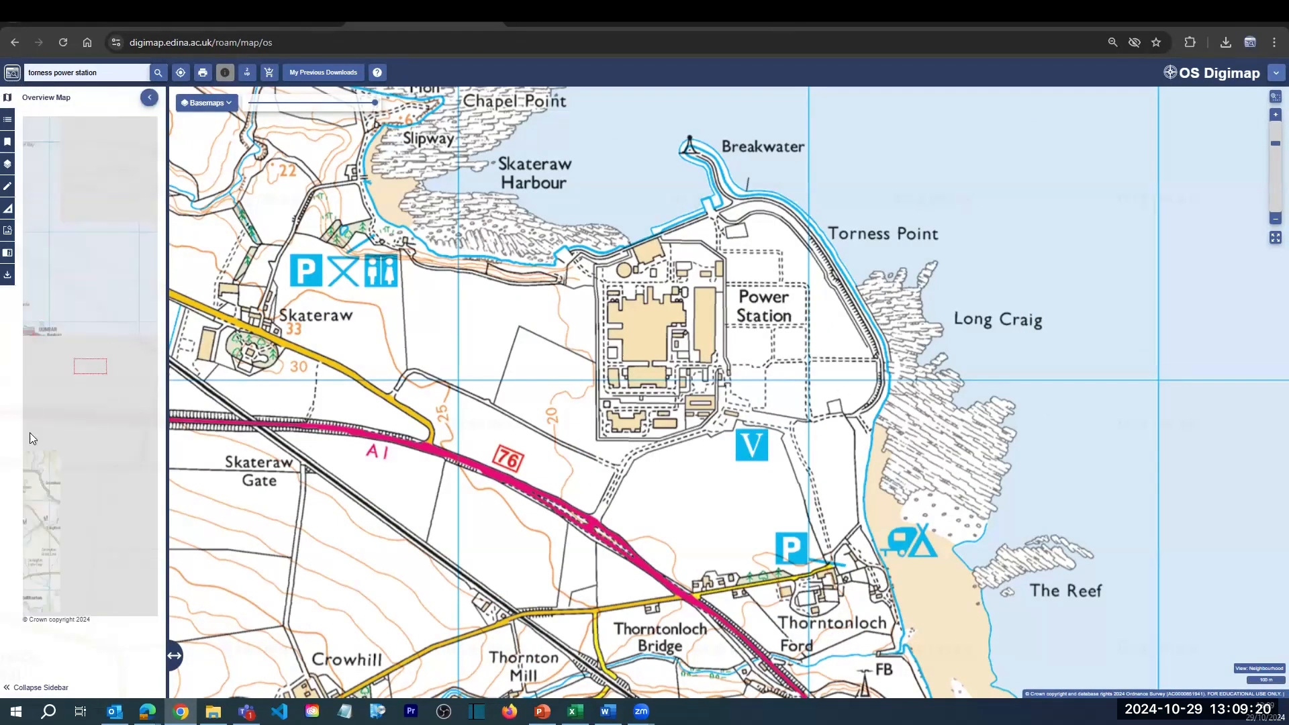
scroll(909, 355, "down", 1)
scroll(722, 341, "down", 1)
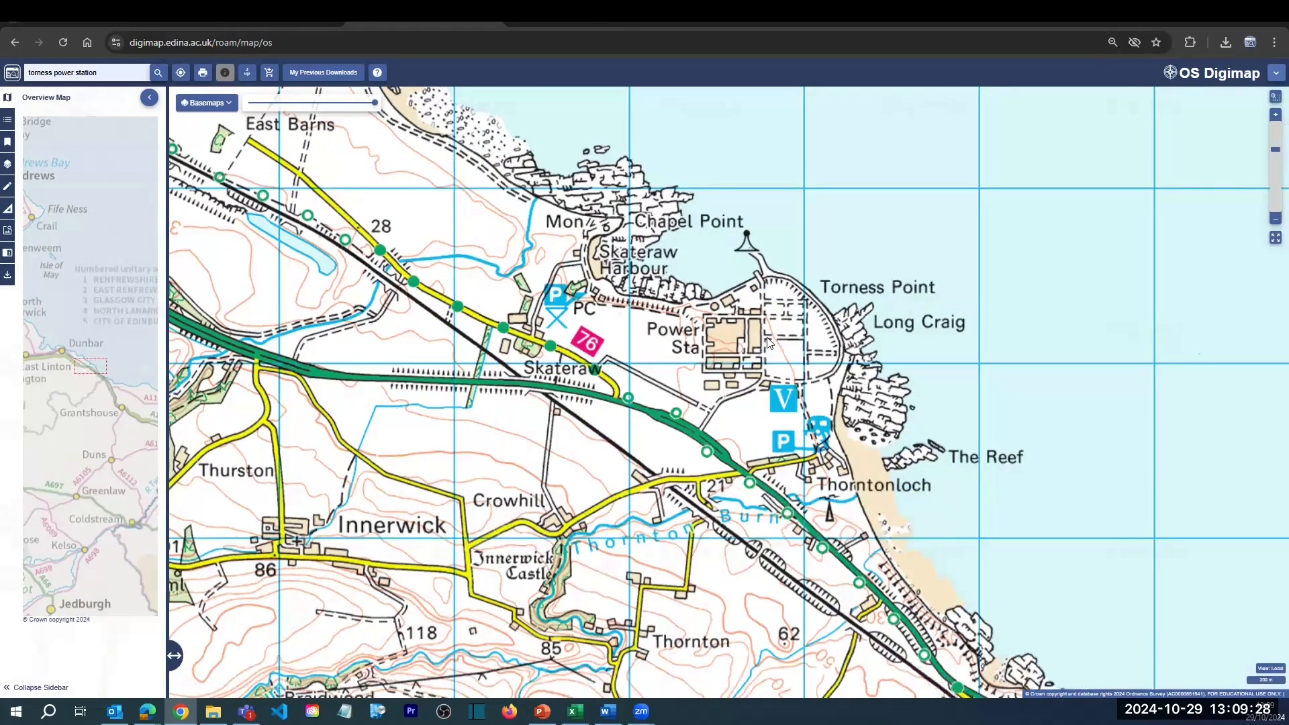
scroll(768, 343, "down", 1)
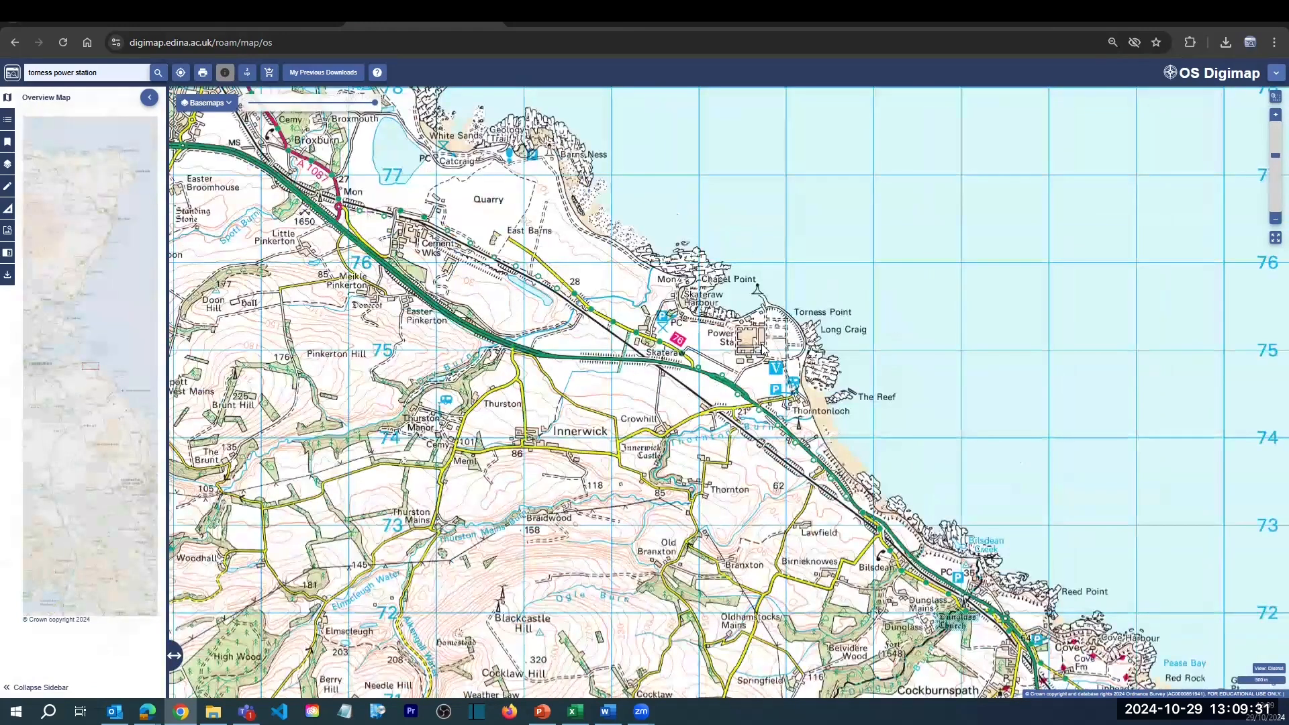
Show the map content legend for the detailed power station view and examine its Roads and ferries, Railways and Landcover symbols.
scroll(763, 349, "down", 1)
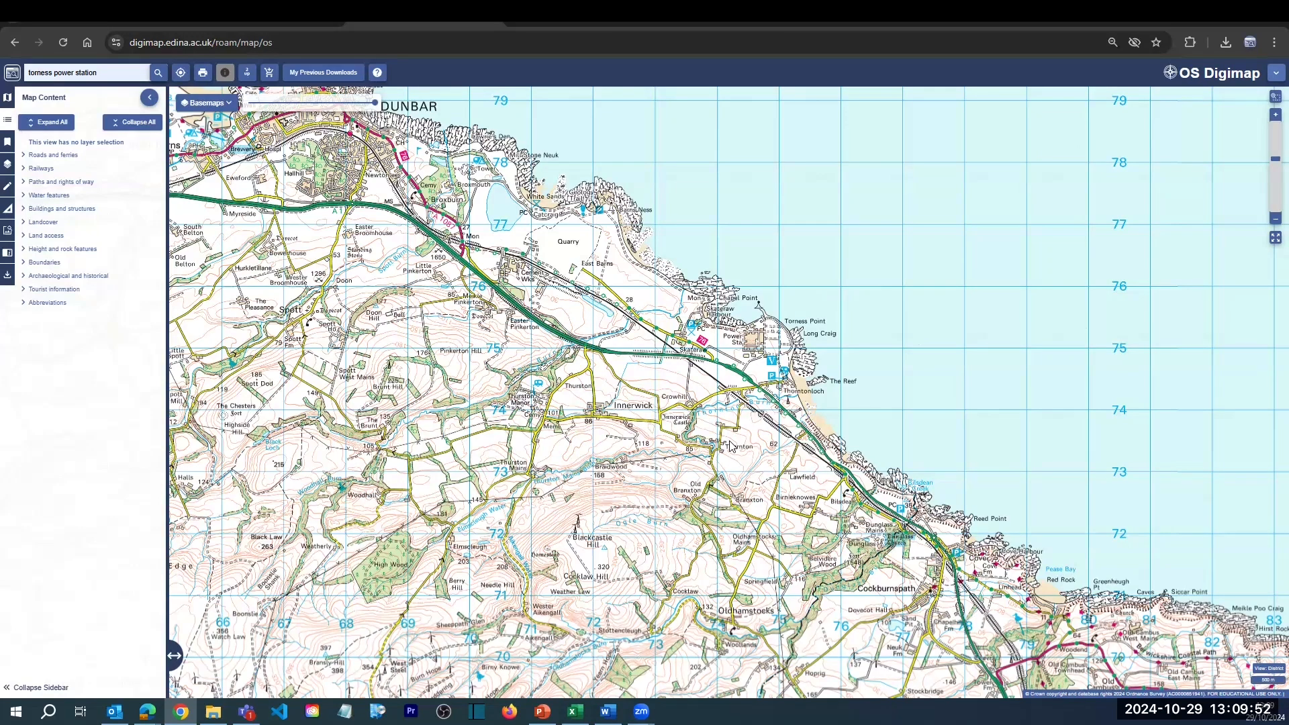
scroll(731, 446, "up", 3)
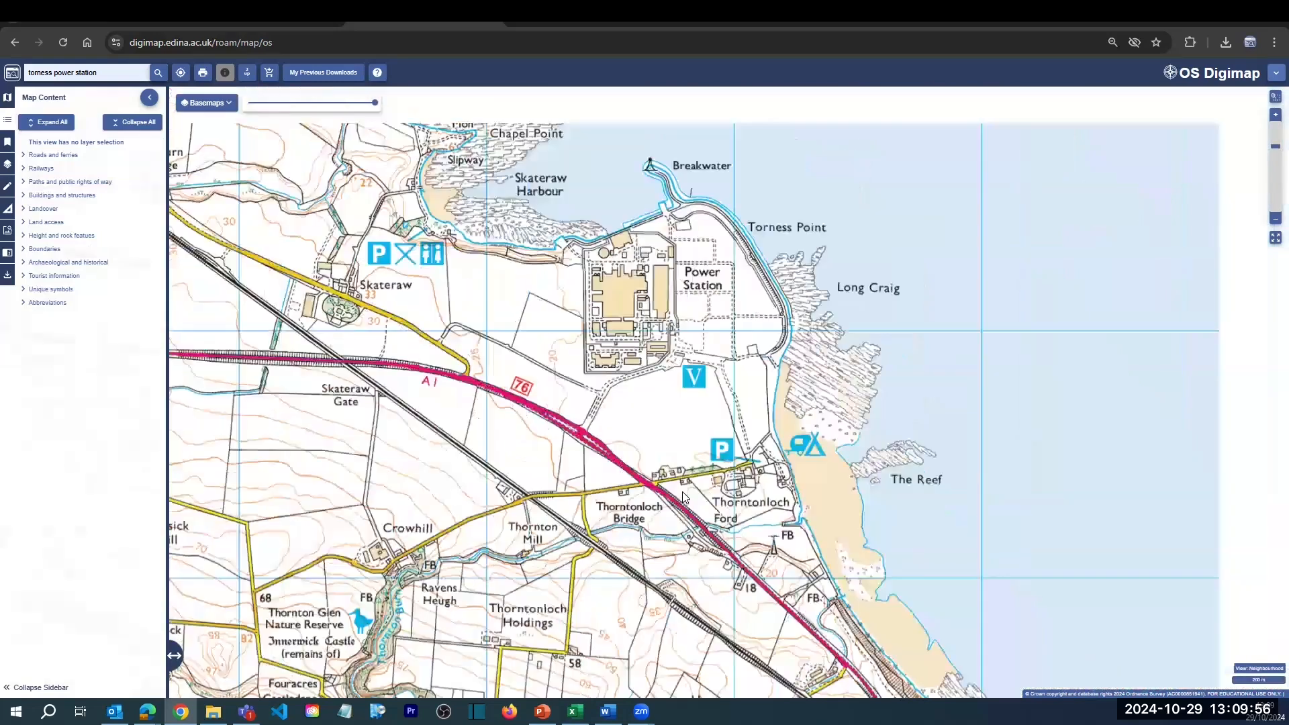
scroll(682, 492, "up", 1)
left_click_drag(683, 390, 648, 542)
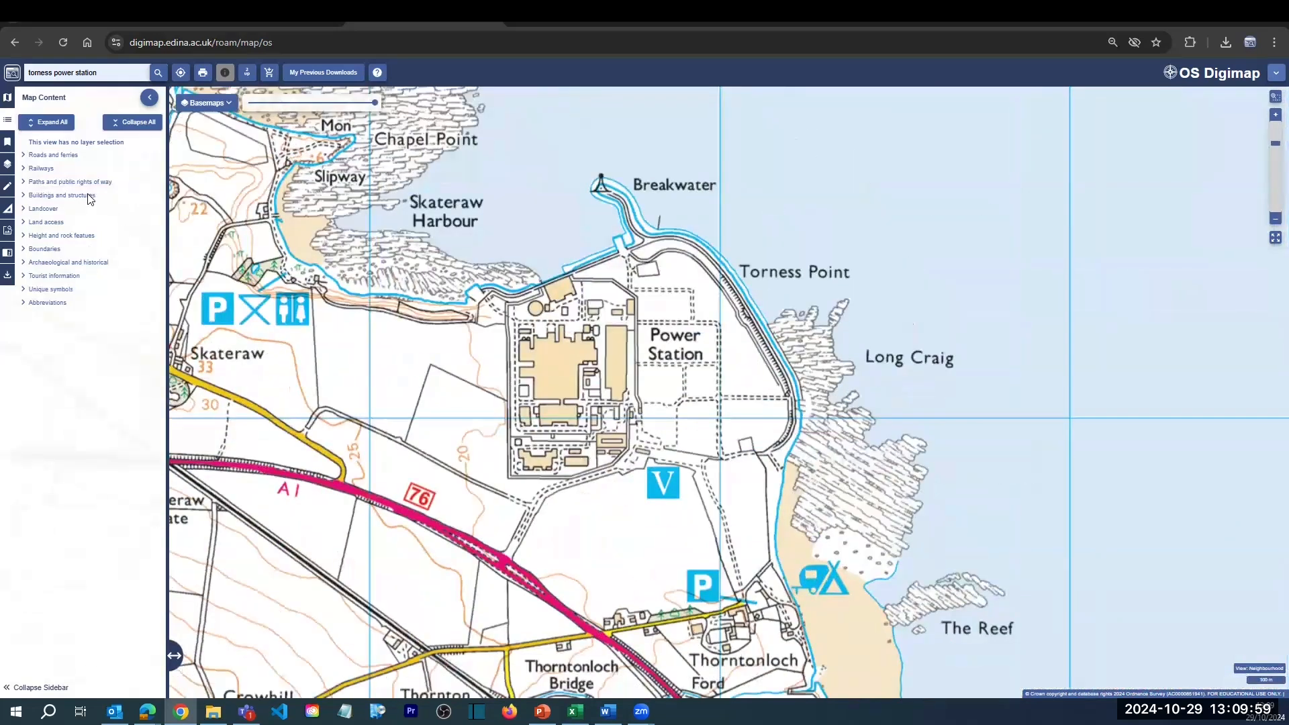
left_click(23, 155)
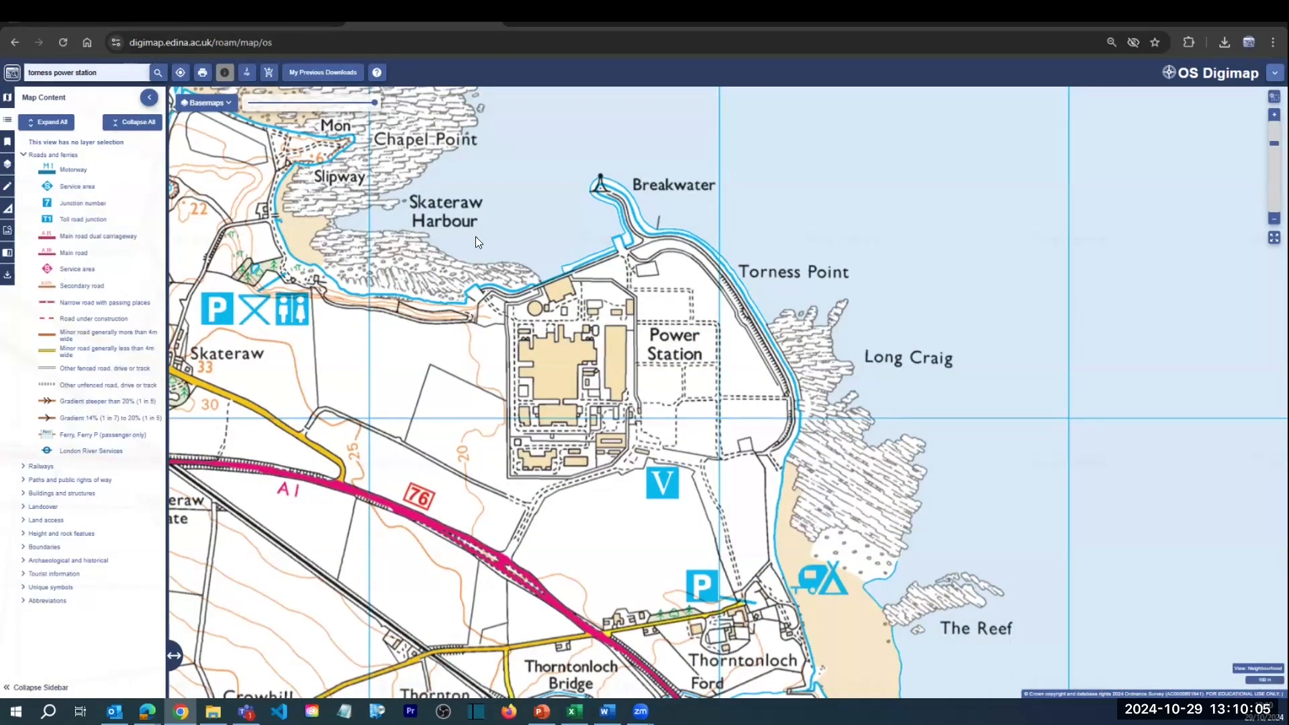
left_click(27, 157)
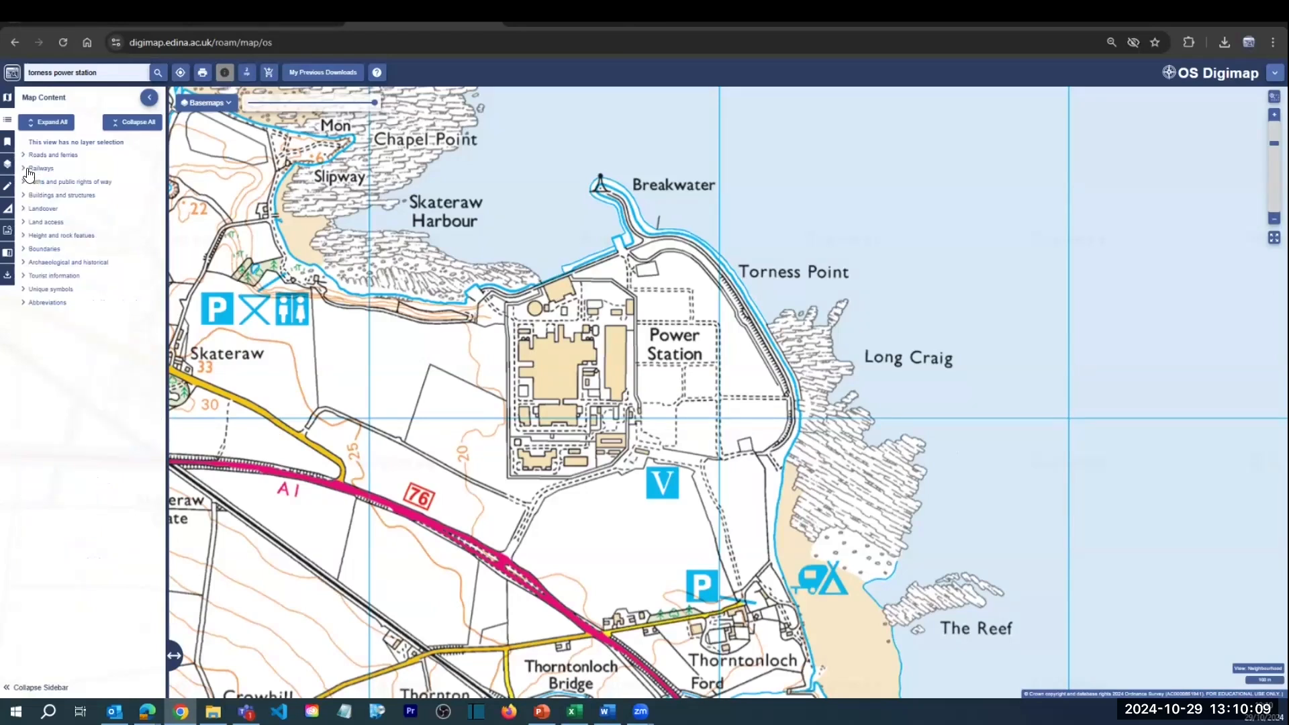
left_click(29, 173)
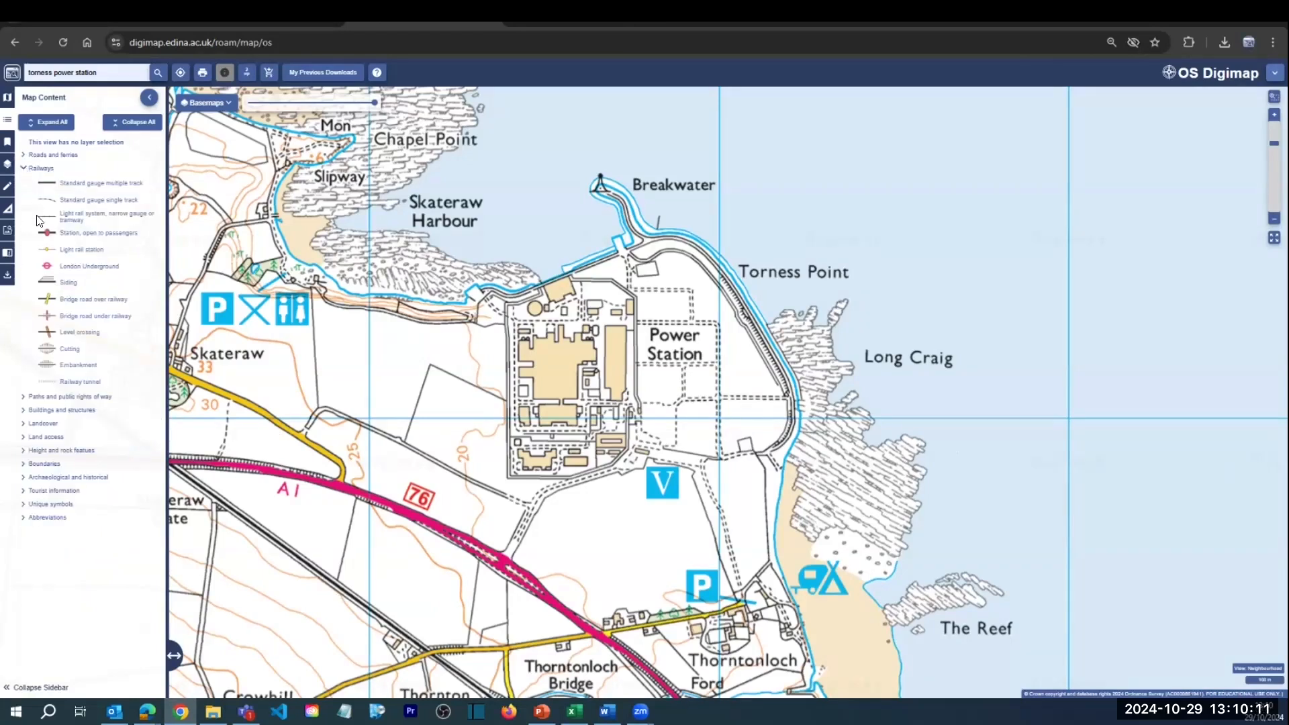
left_click(28, 167)
left_click(38, 206)
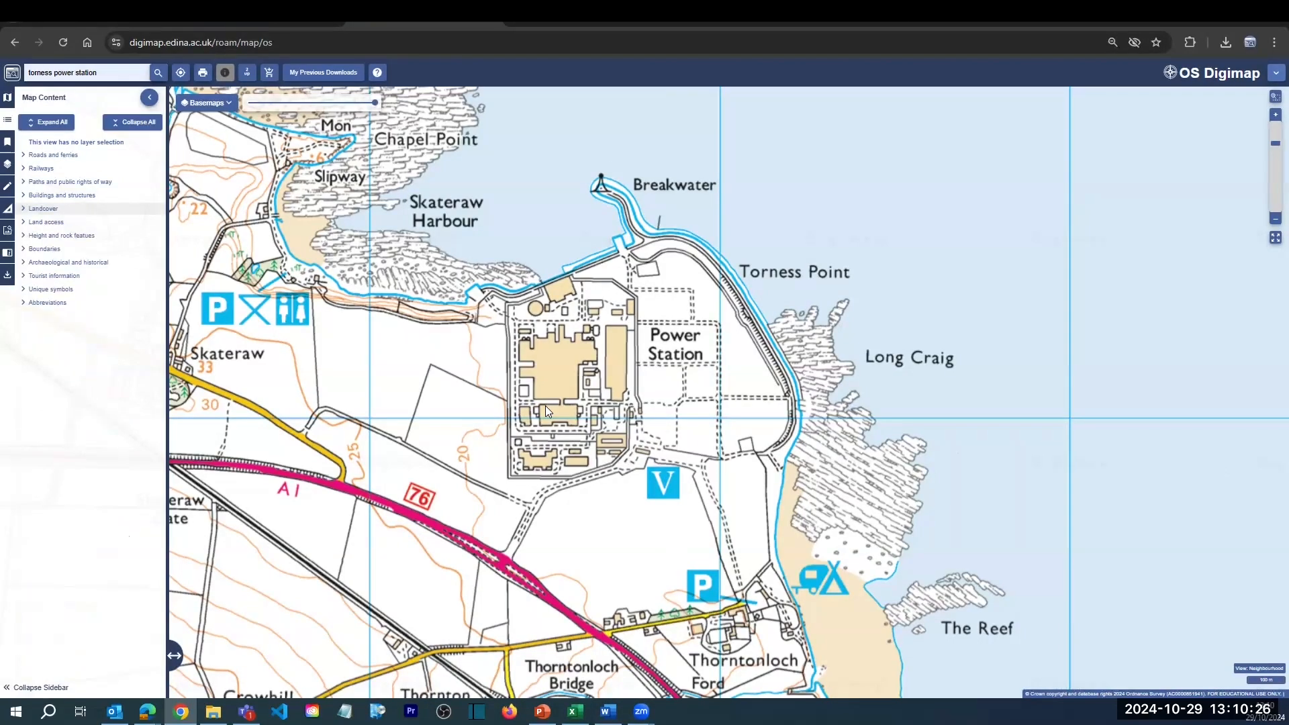
Examine how the legend changes at smaller map scales, checking the Roads and Railways symbols on the wider Dunbar area map.
scroll(545, 405, "down", 1)
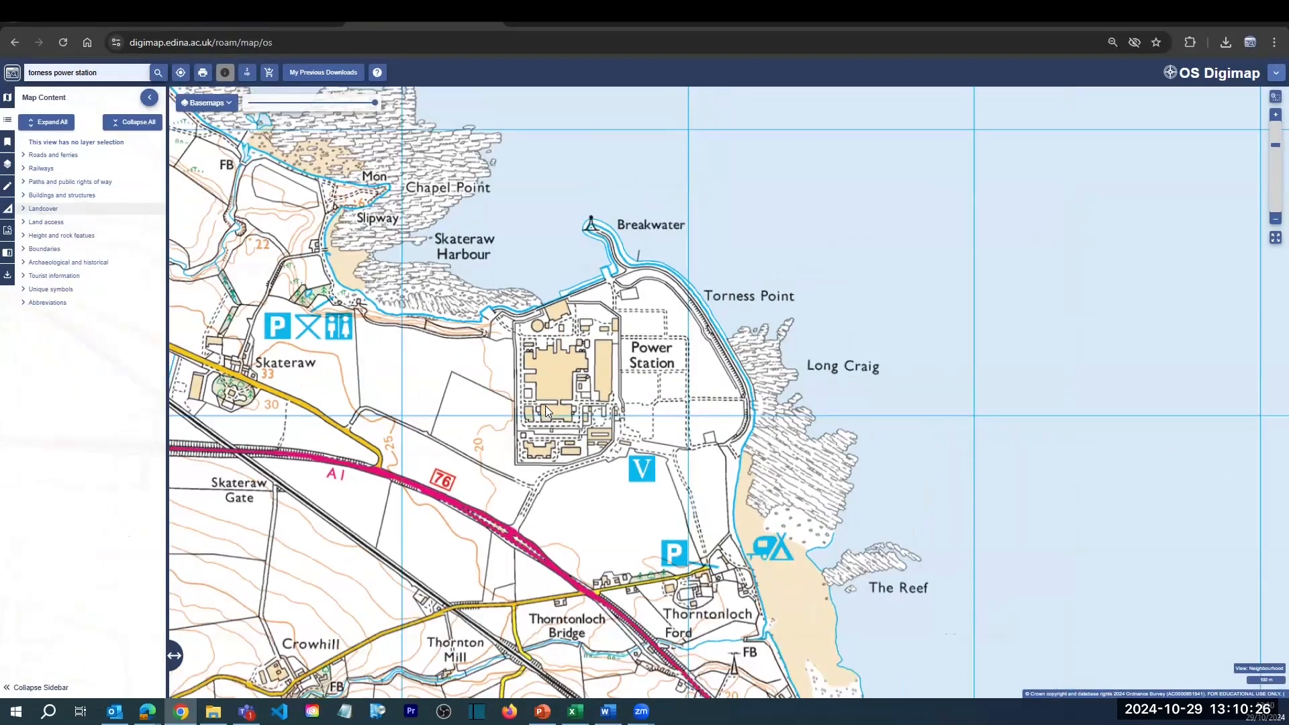
scroll(545, 406, "down", 2)
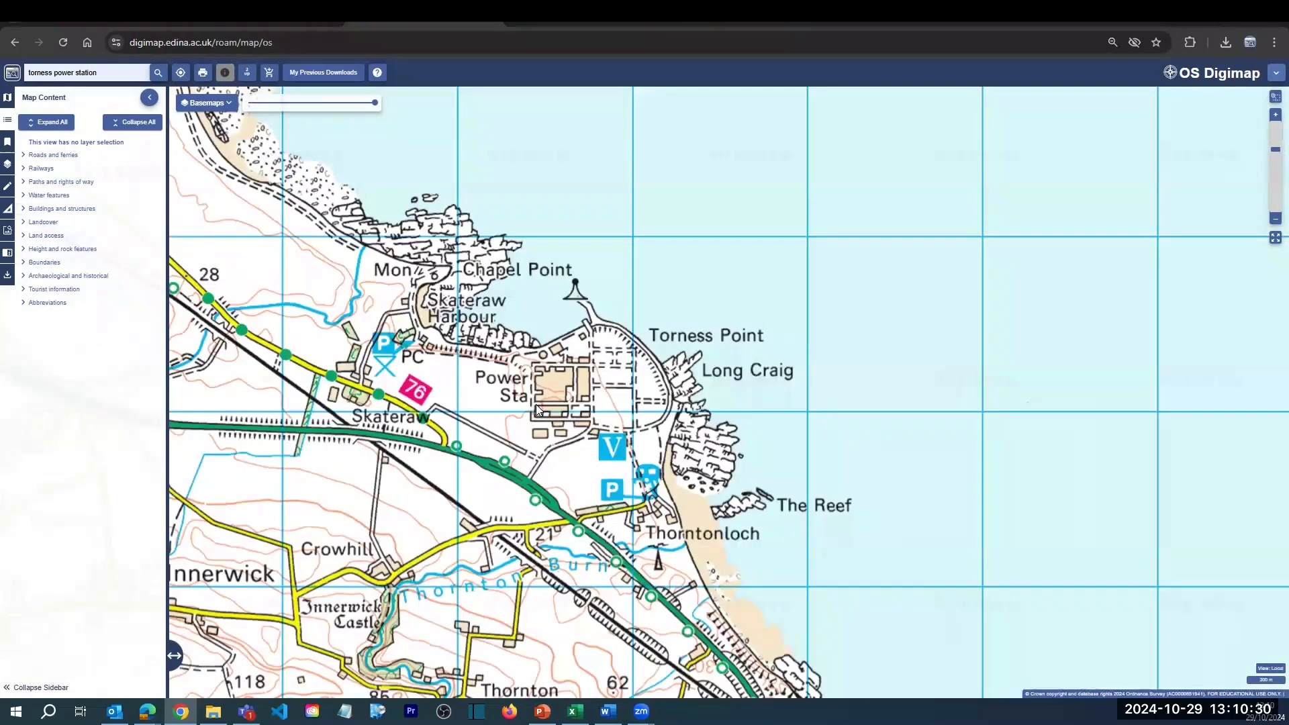
scroll(535, 404, "down", 1)
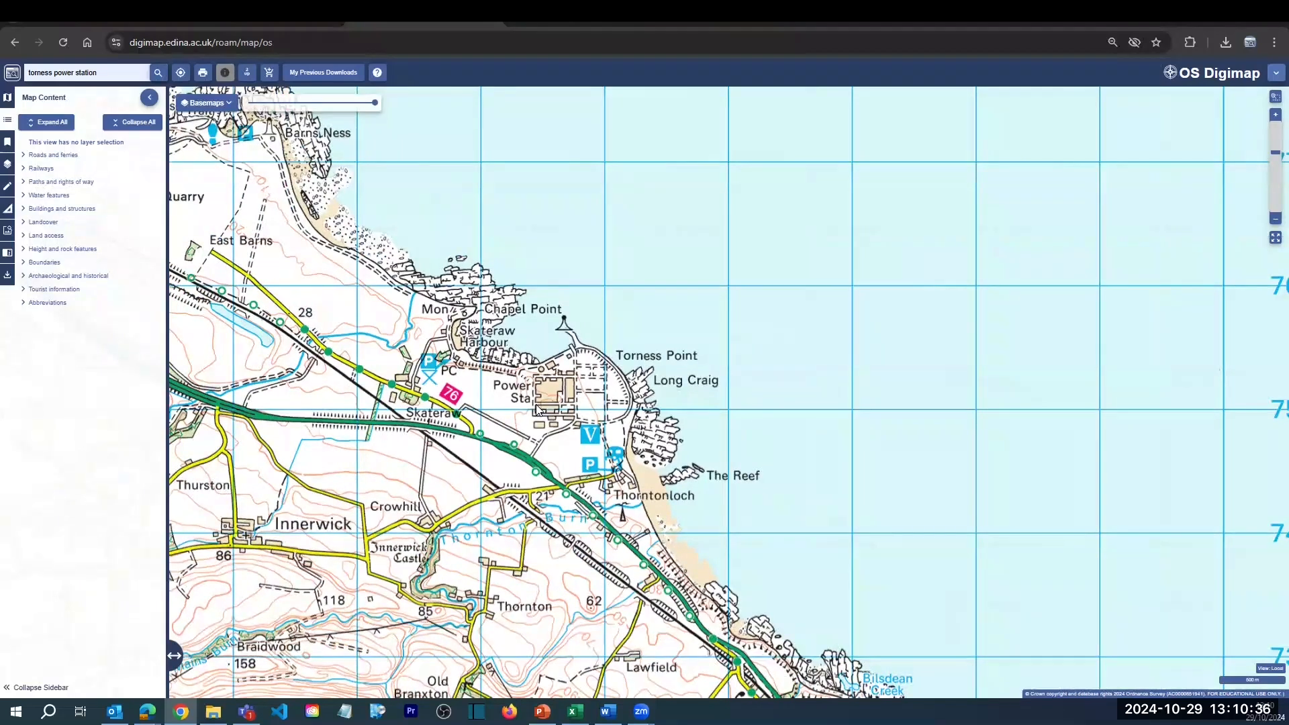
scroll(537, 409, "down", 4)
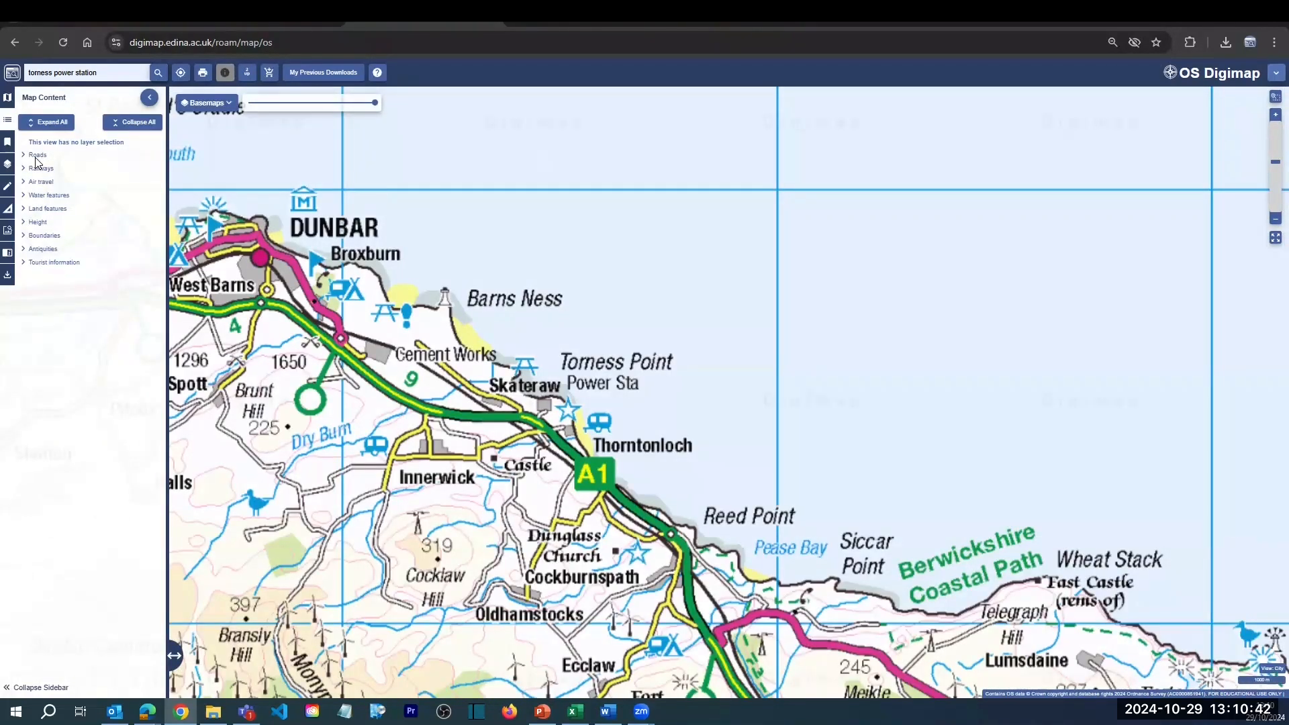
left_click(37, 155)
left_click(37, 155)
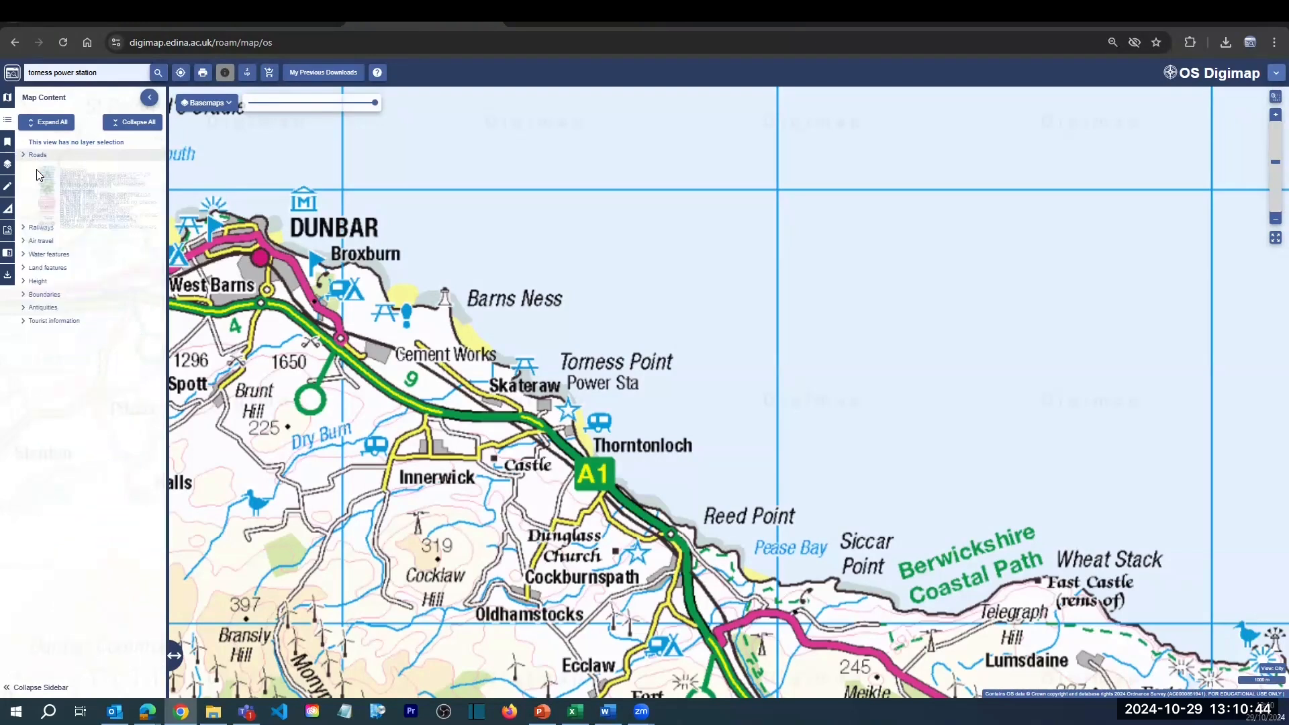
left_click(37, 170)
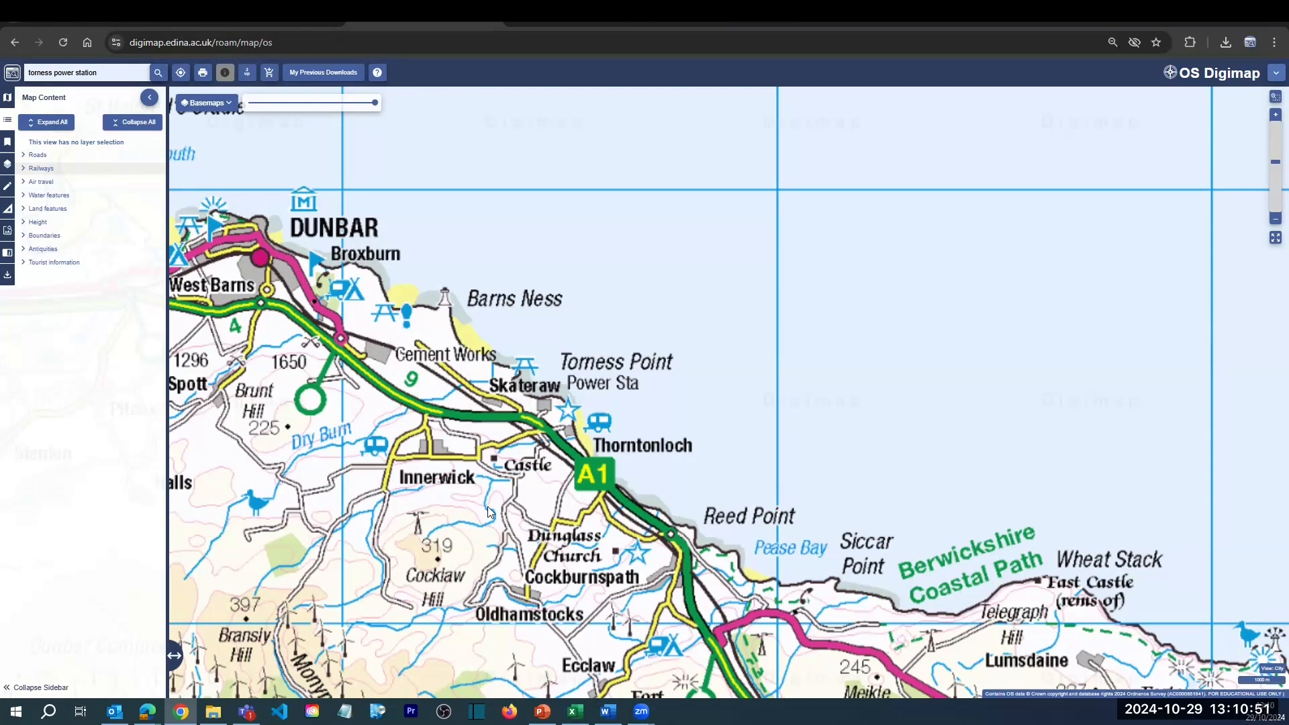
scroll(490, 513, "up", 2)
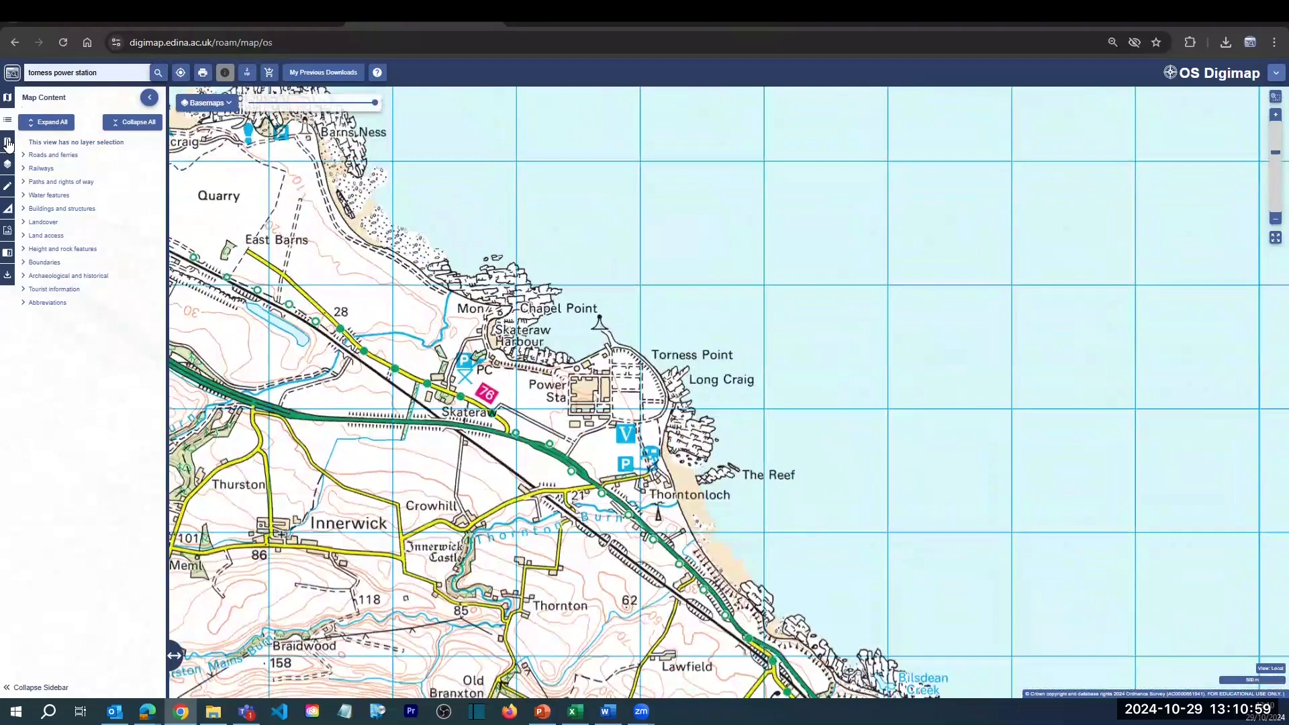
Show the map information, capture the coordinates of the Torness power station buildings, and switch coordinate capture off.
left_click(6, 254)
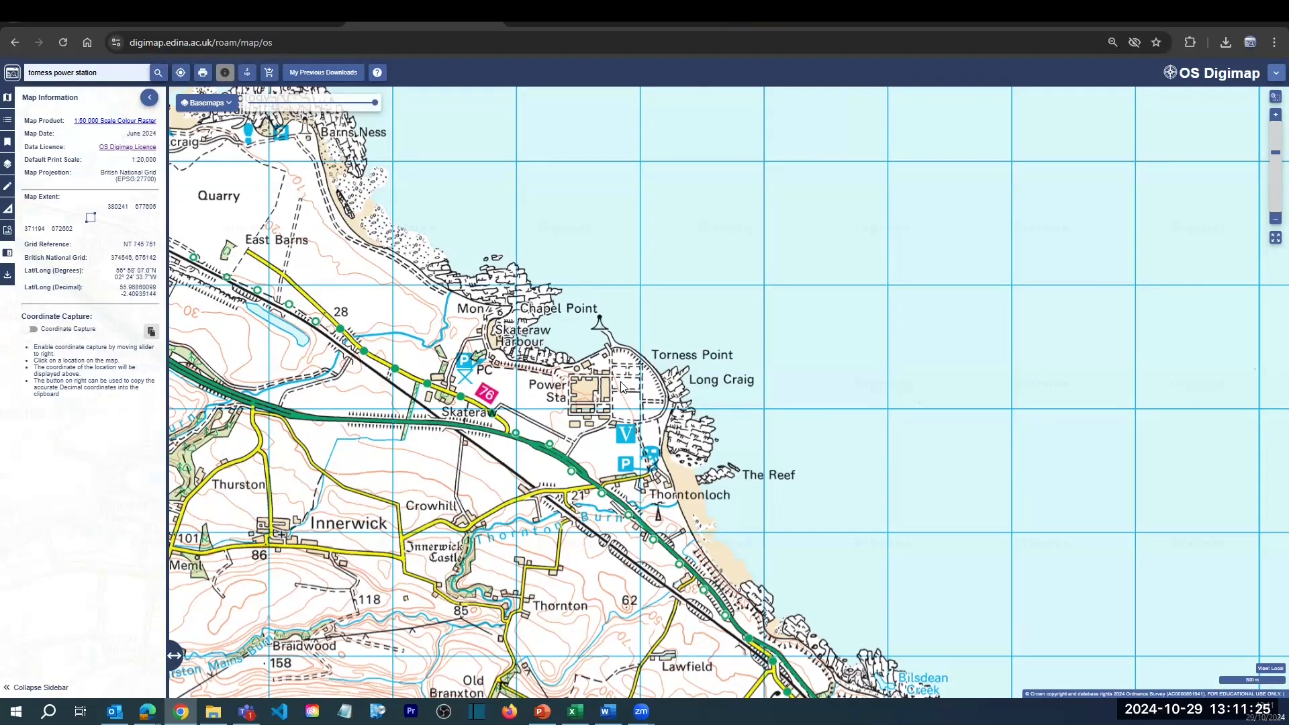
left_click(31, 330)
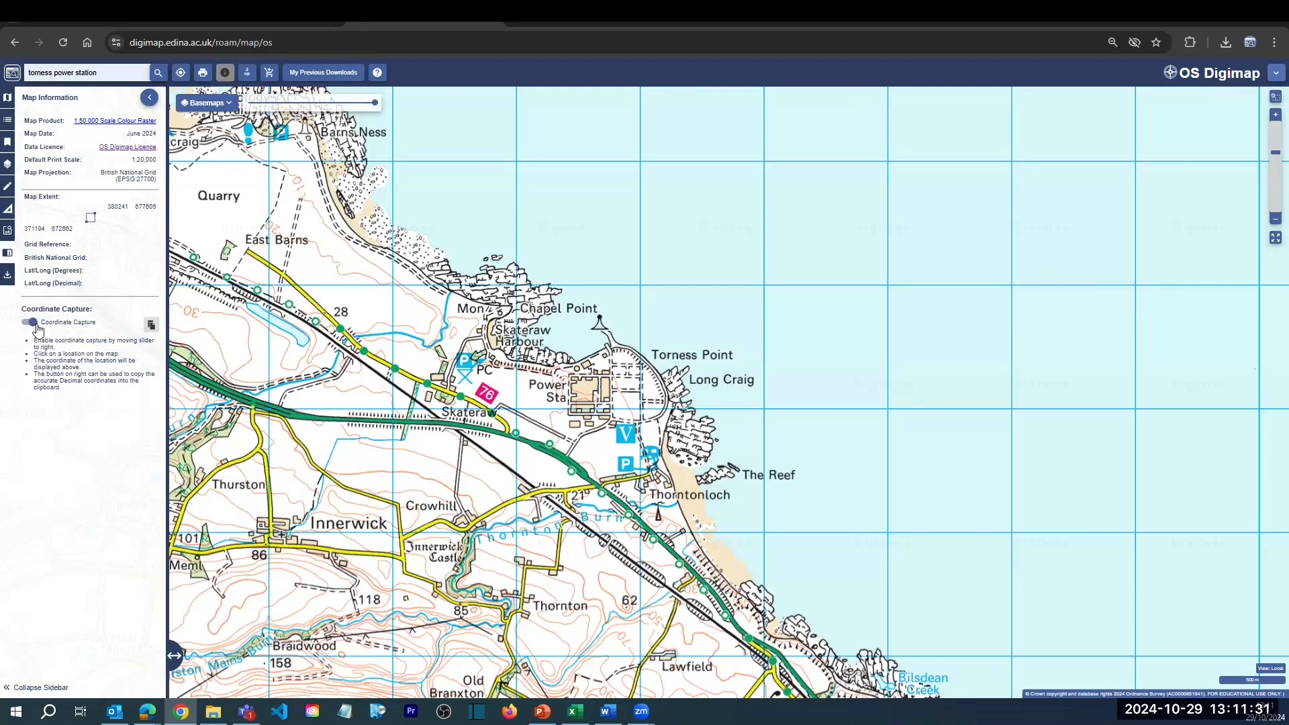
left_click(586, 398)
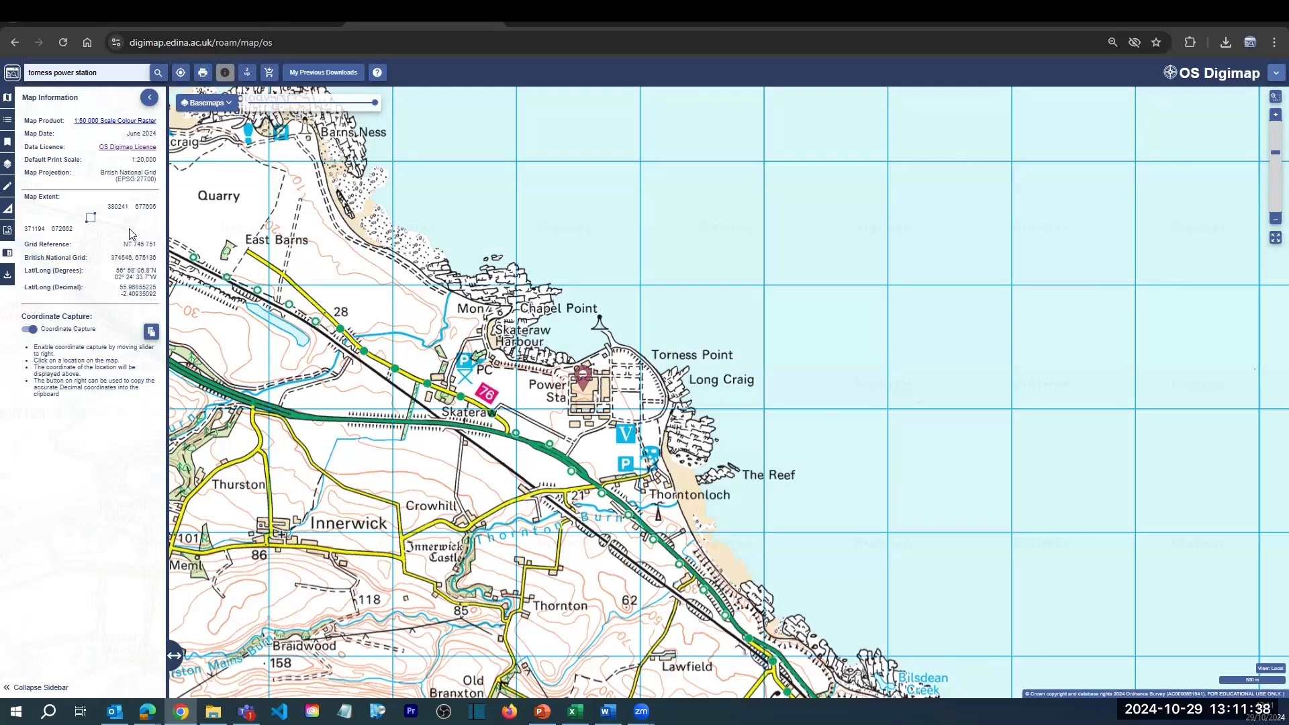
left_click(134, 265)
scroll(598, 401, "up", 1)
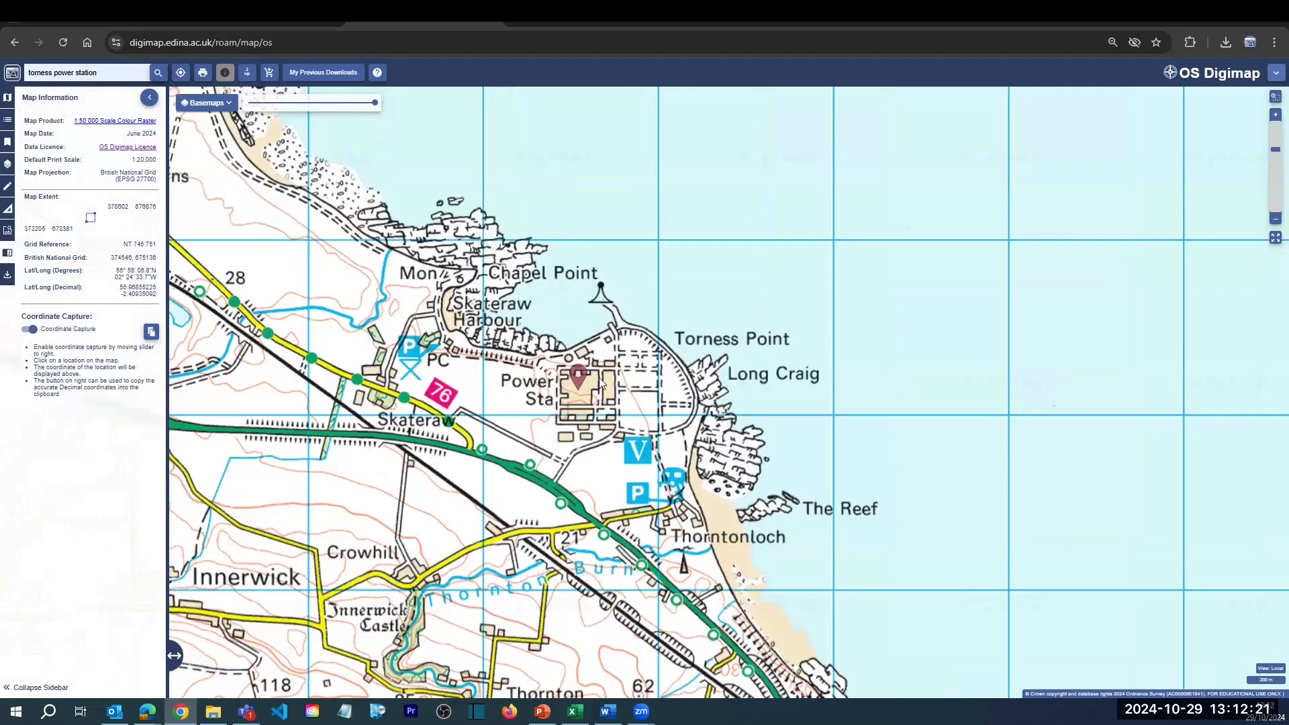
scroll(599, 380, "down", 1)
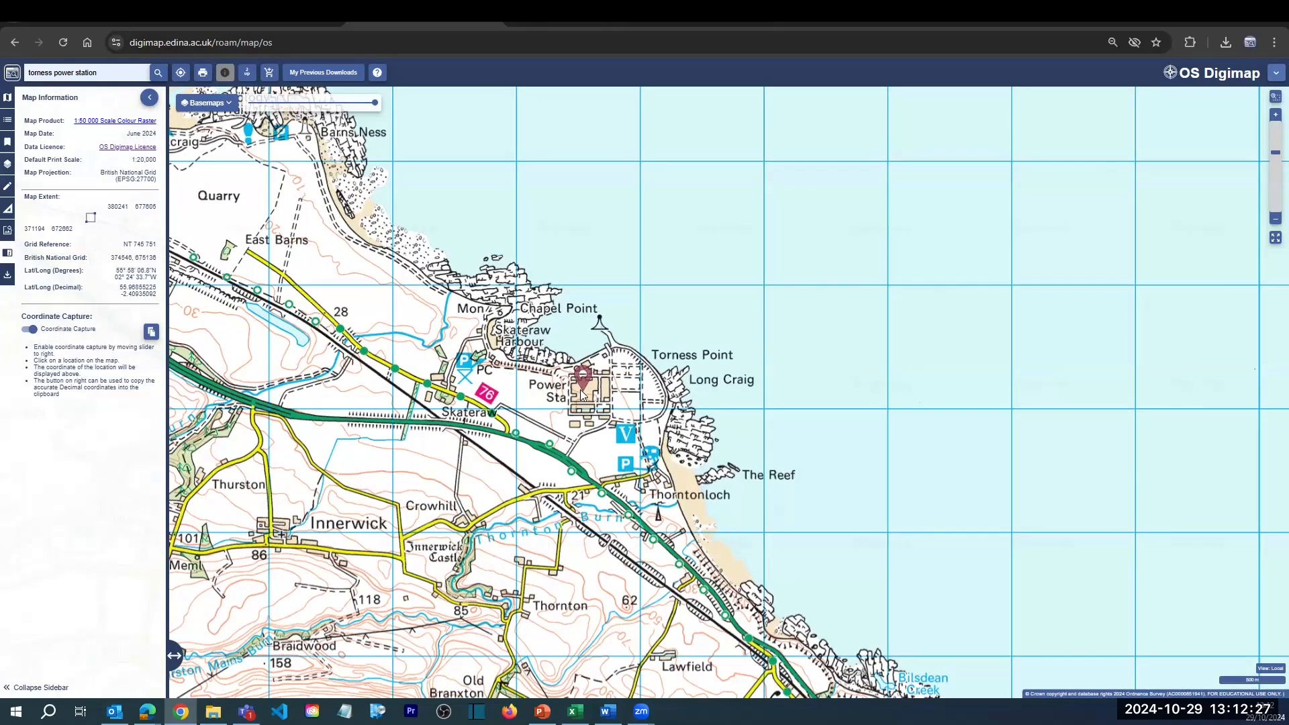
left_click(30, 329)
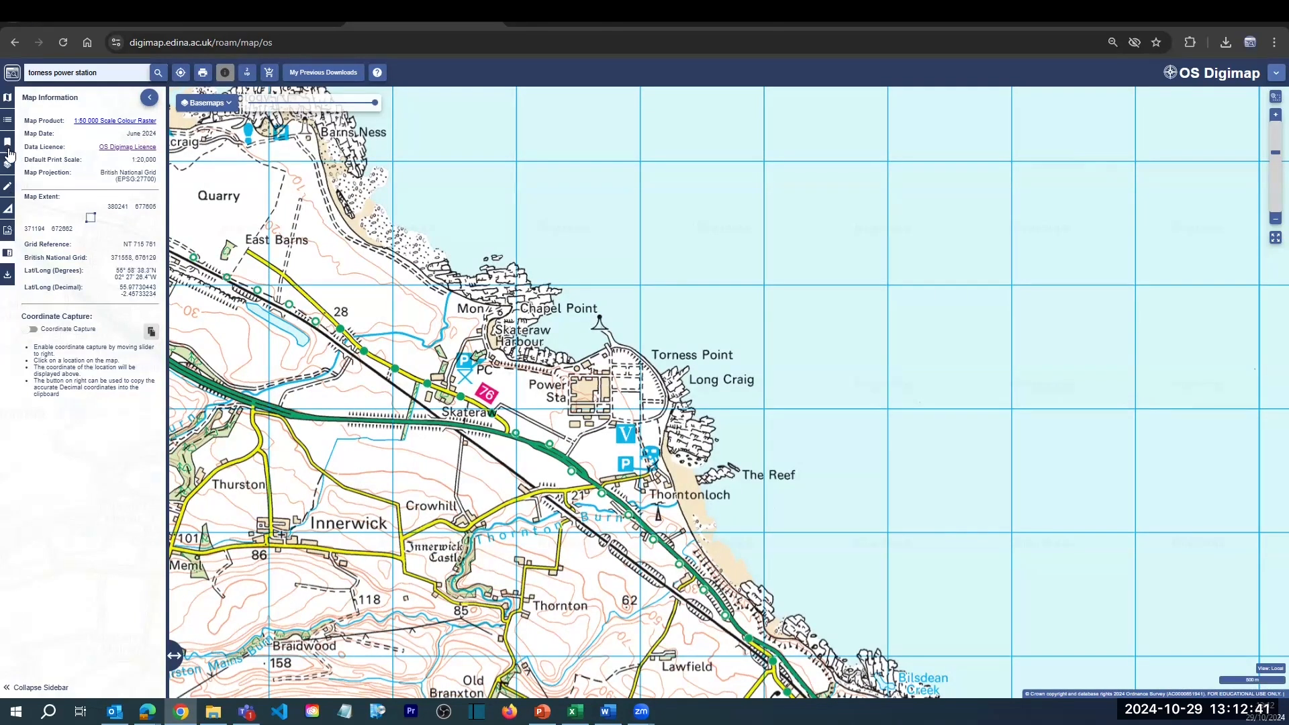
Show the Digimap overlays and preview National Tree Map Points with its description around the power station, then hide that layer.
left_click(8, 161)
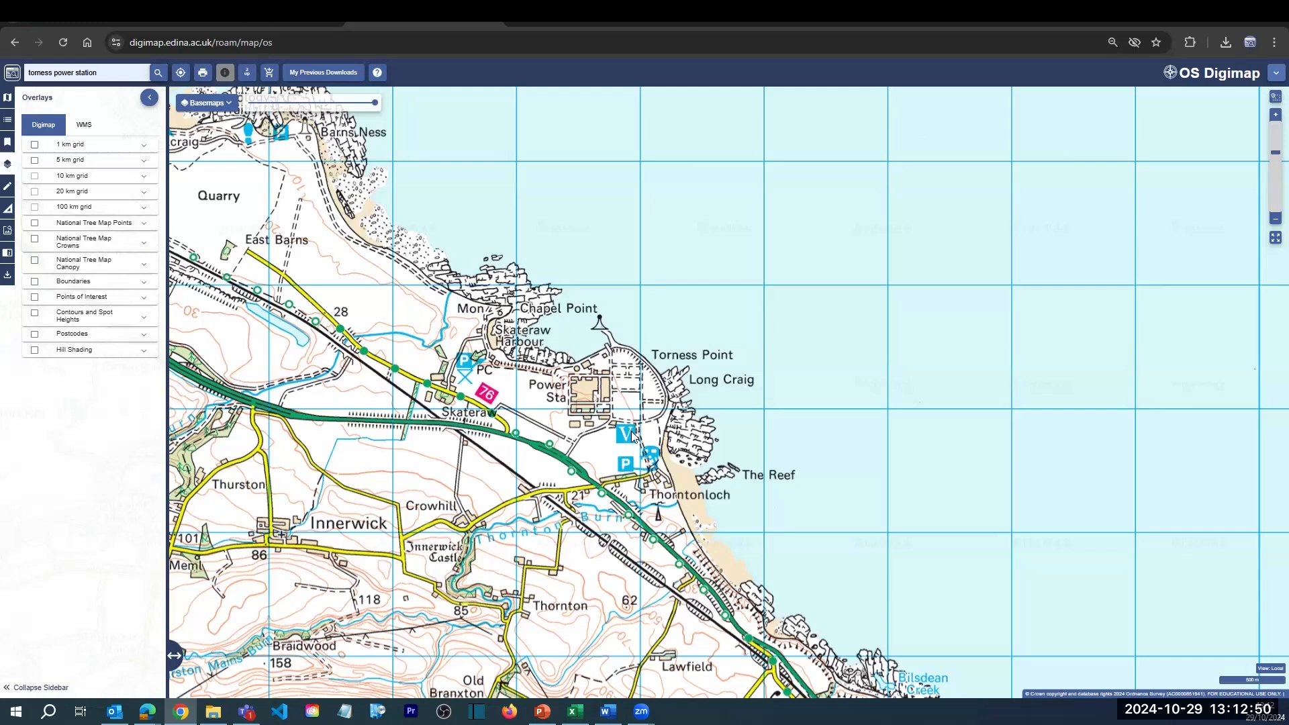
scroll(630, 431, "up", 3)
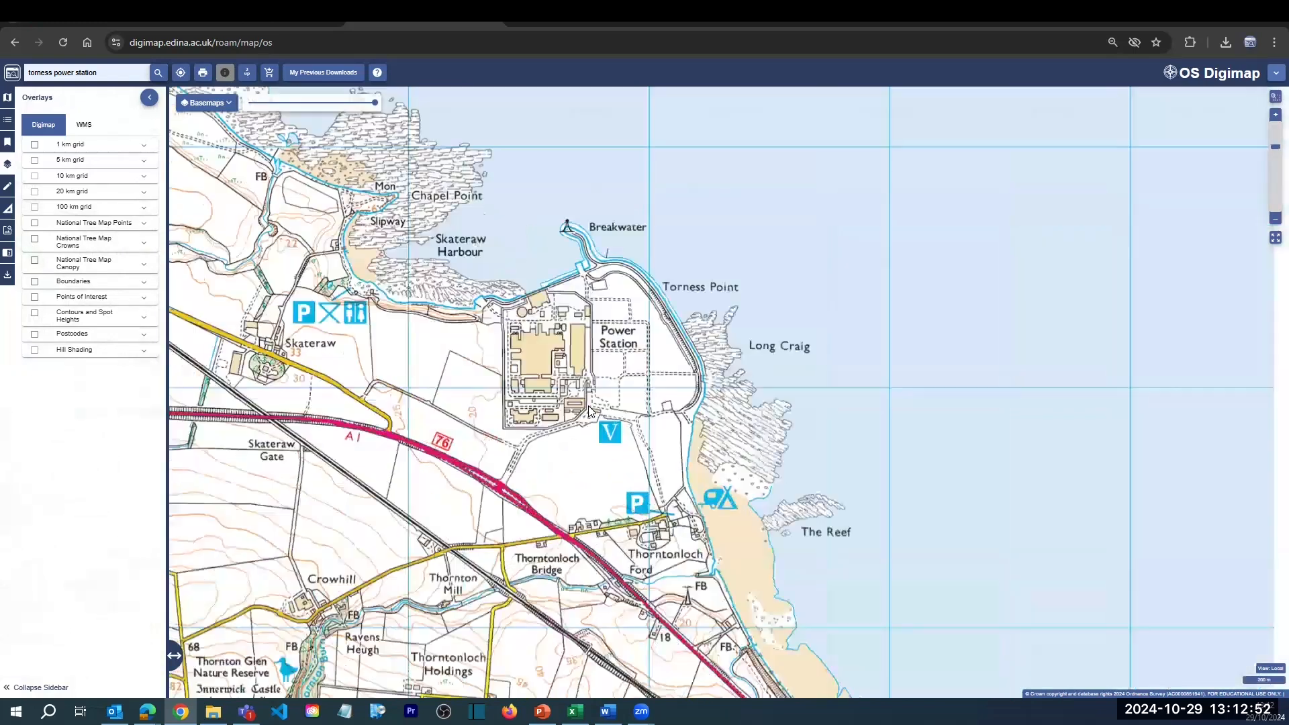
scroll(589, 411, "up", 2)
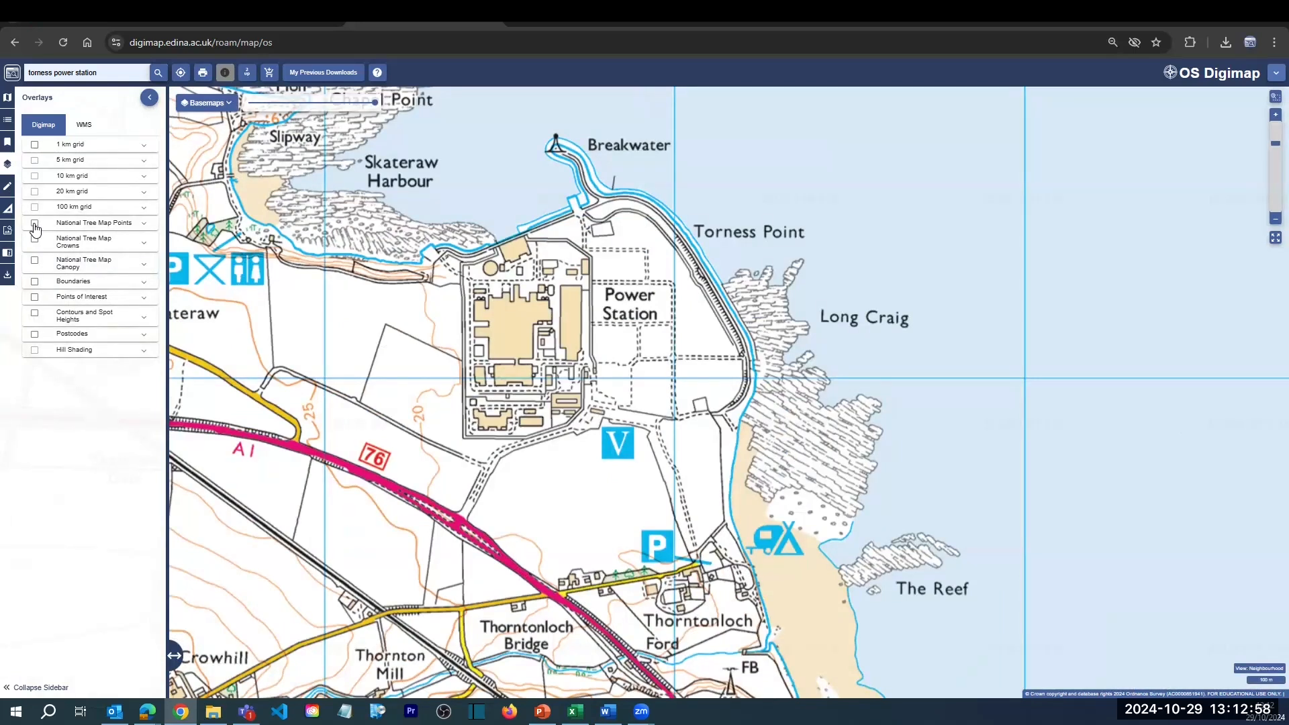
left_click(145, 227)
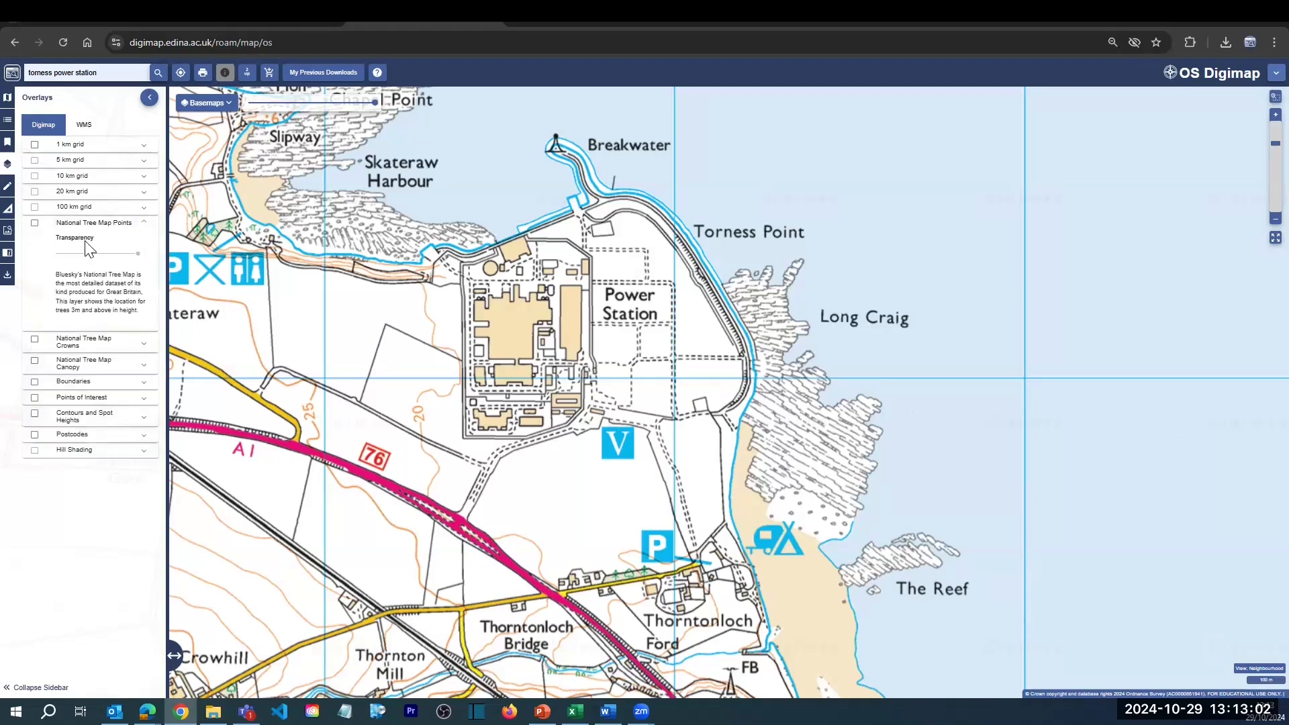
left_click(35, 226)
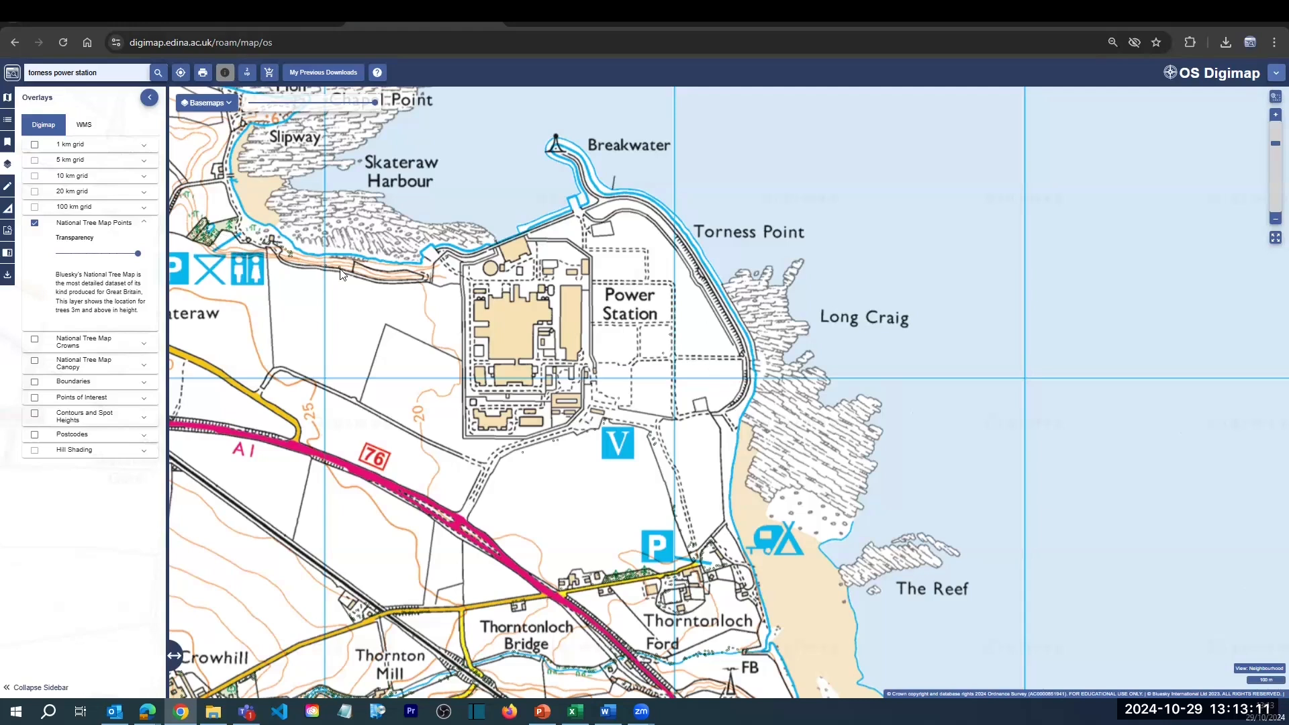
left_click(35, 225)
left_click(145, 224)
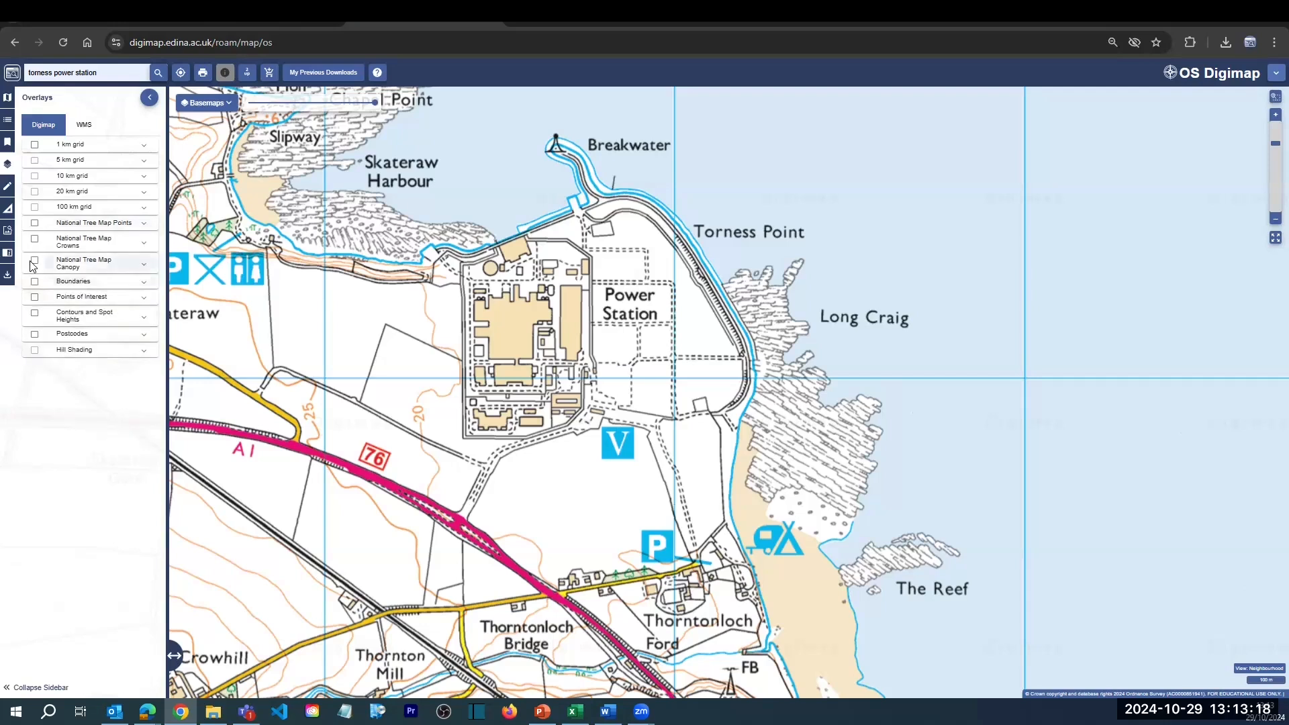
Preview the National Tree Map Canopy overlay, try its transparency setting, and hide the layer again.
left_click(35, 262)
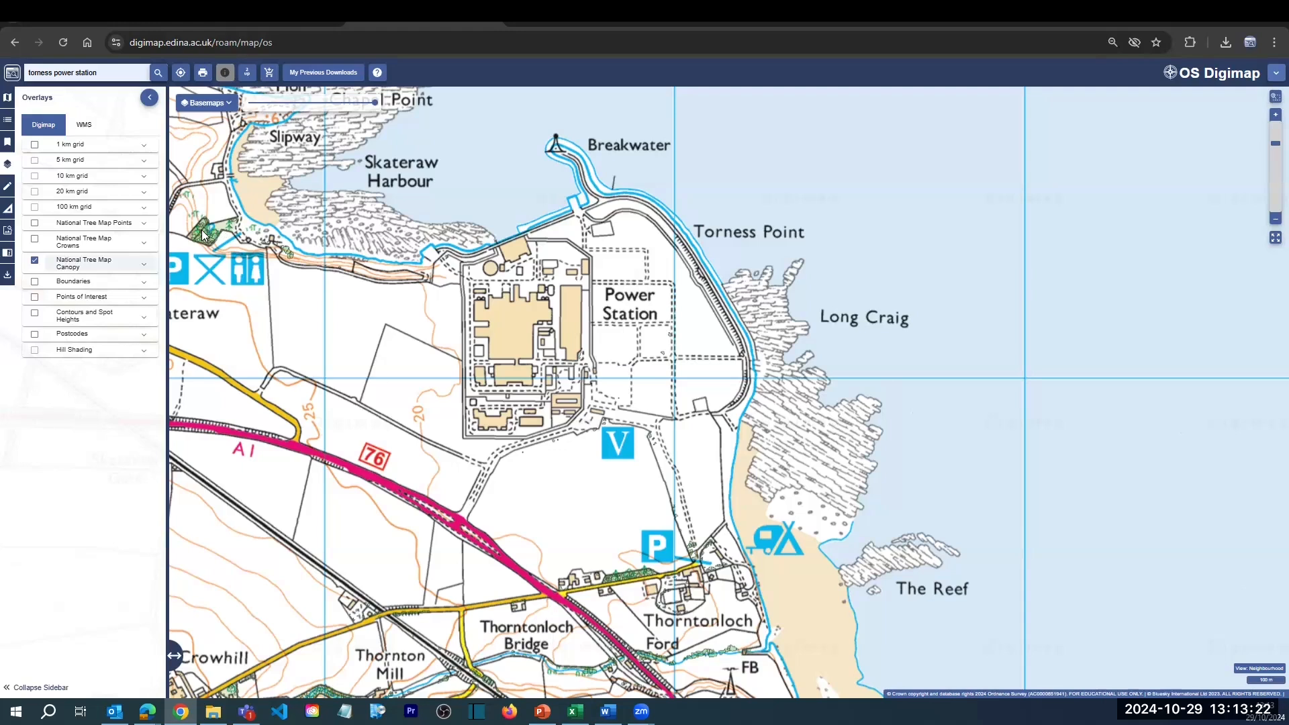
left_click(143, 263)
left_click_drag(78, 291, 140, 293)
left_click(34, 260)
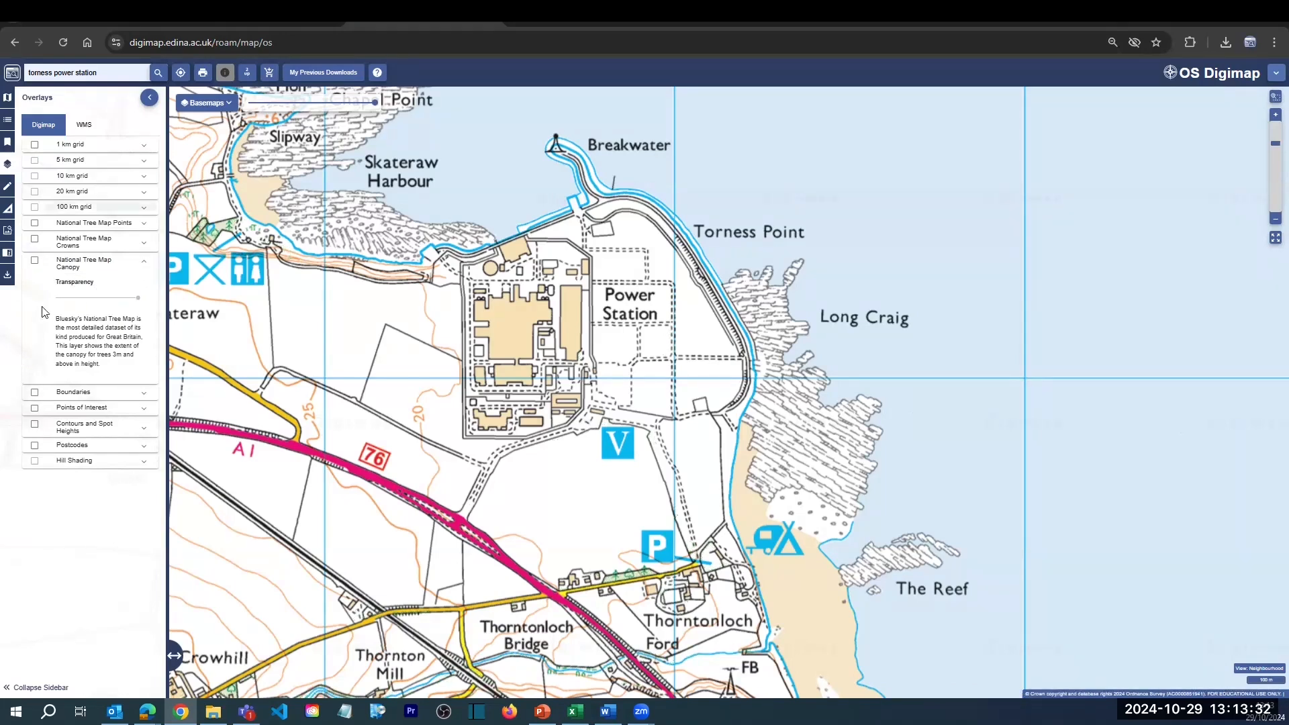
left_click(144, 262)
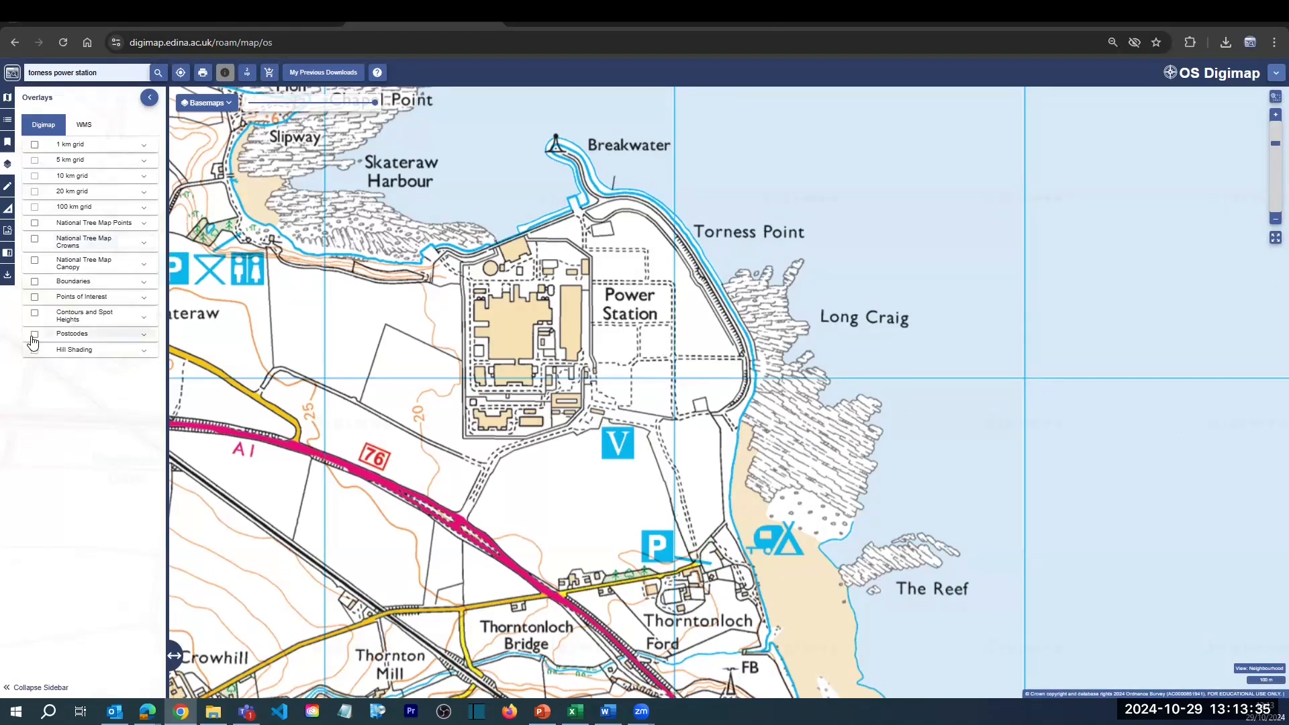
Turn on the Points of Interest overlay and limit it to the Manufacturing and production layer.
left_click(35, 299)
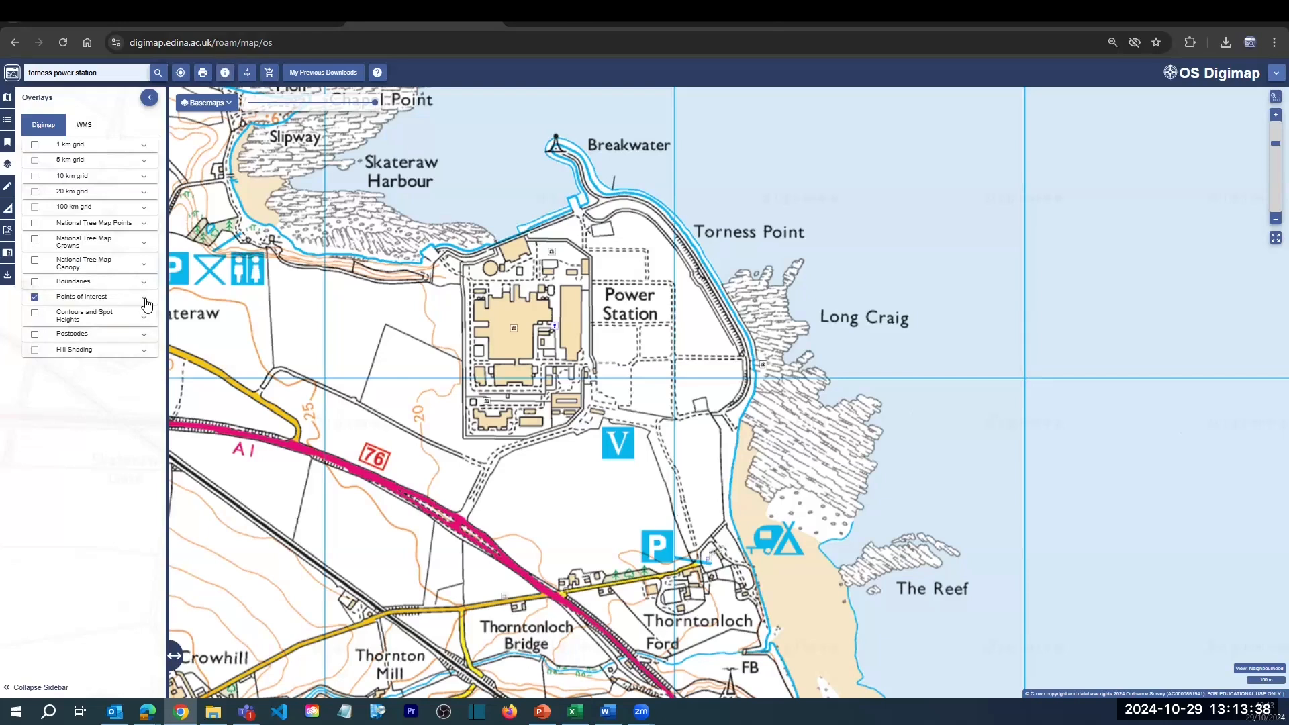
left_click(145, 299)
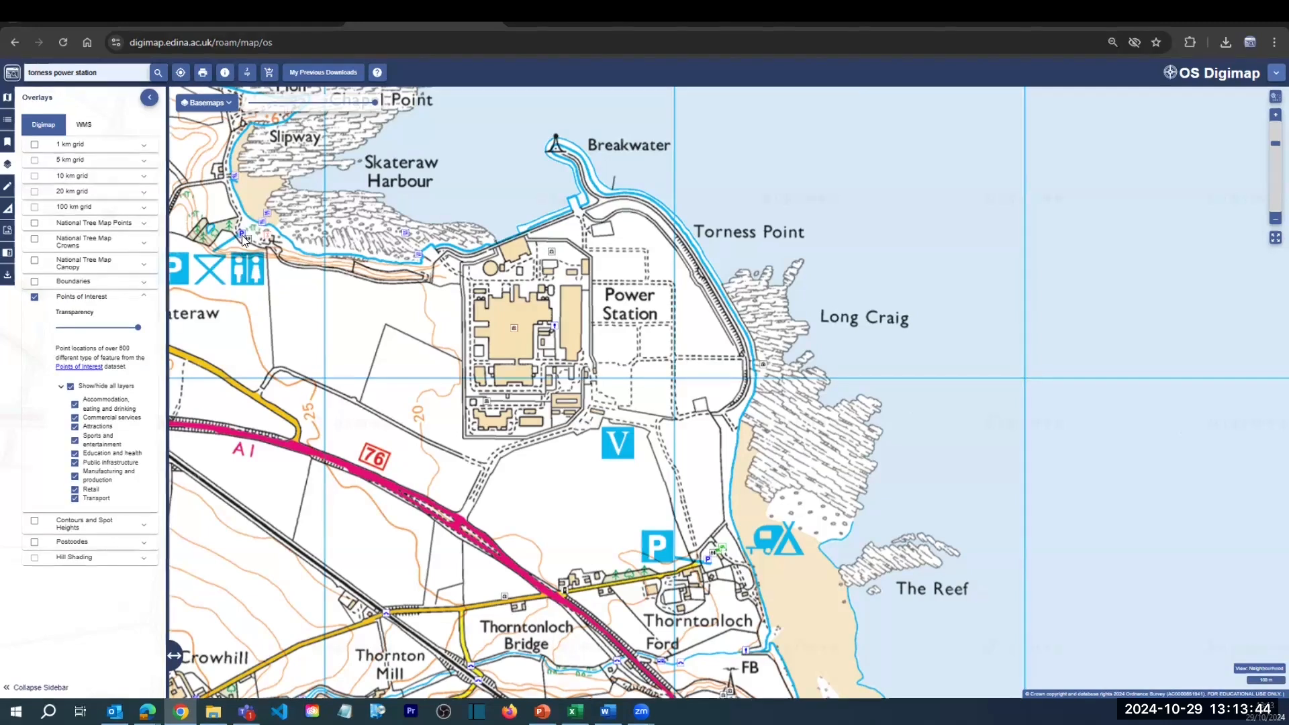
left_click(71, 387)
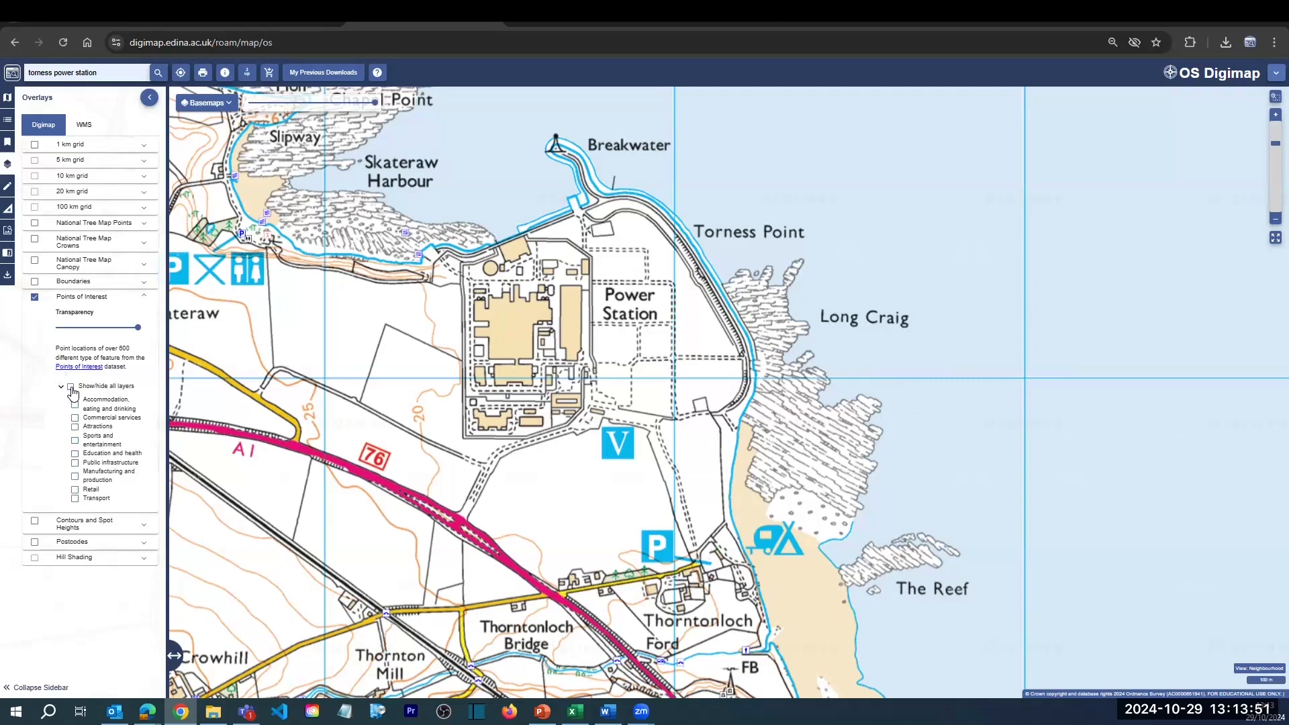
left_click(75, 477)
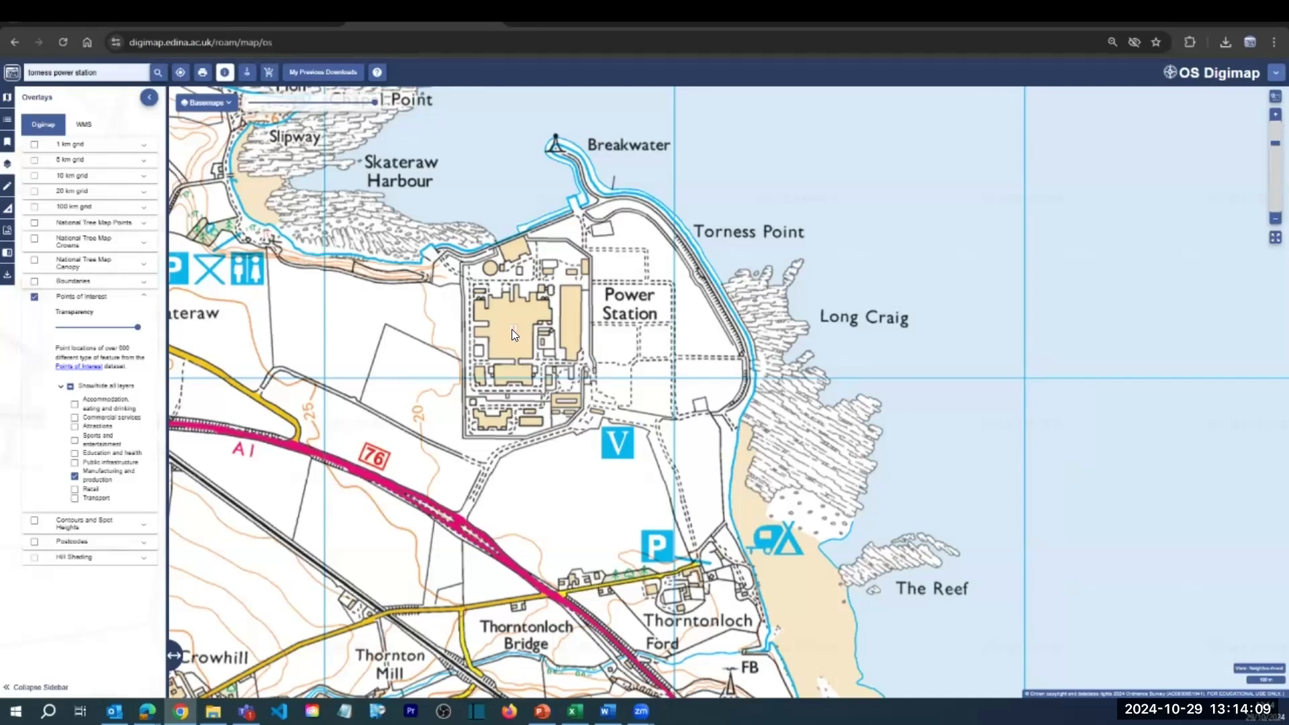
View the feature information for the power station and for the point of interest beside Skateraw Harbour.
left_click(572, 381)
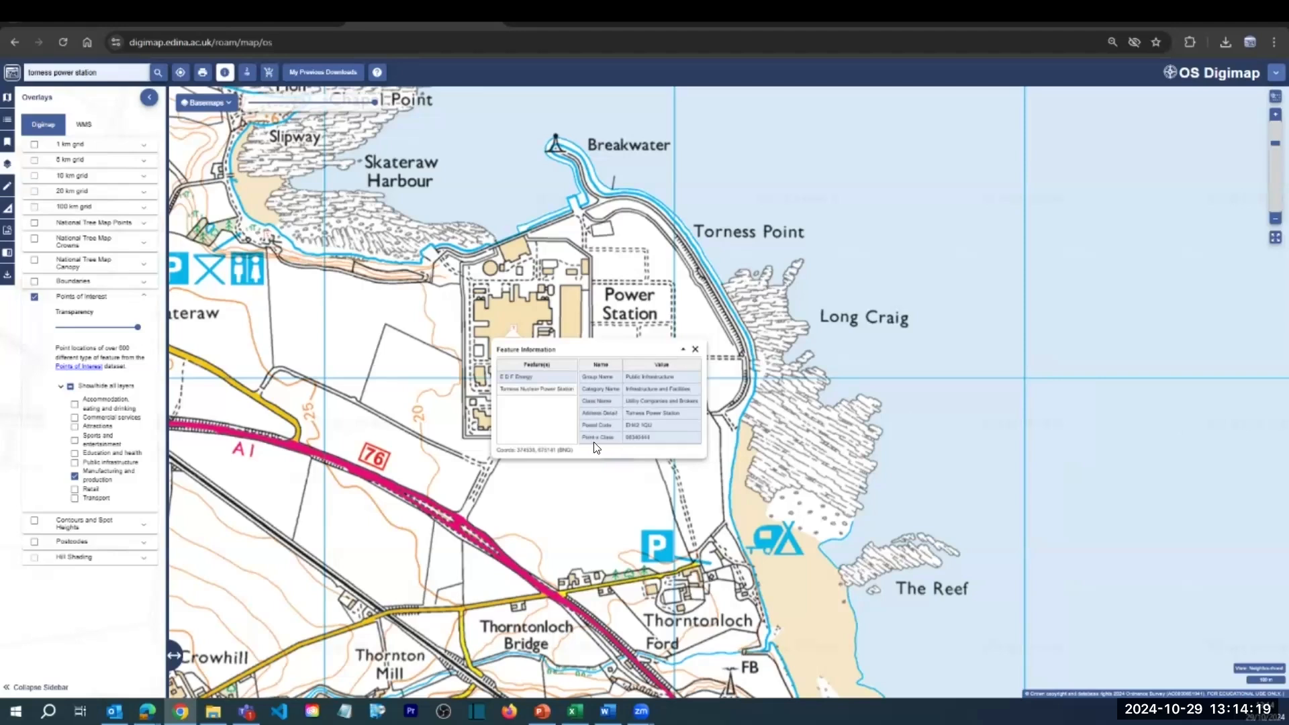
left_click(267, 241)
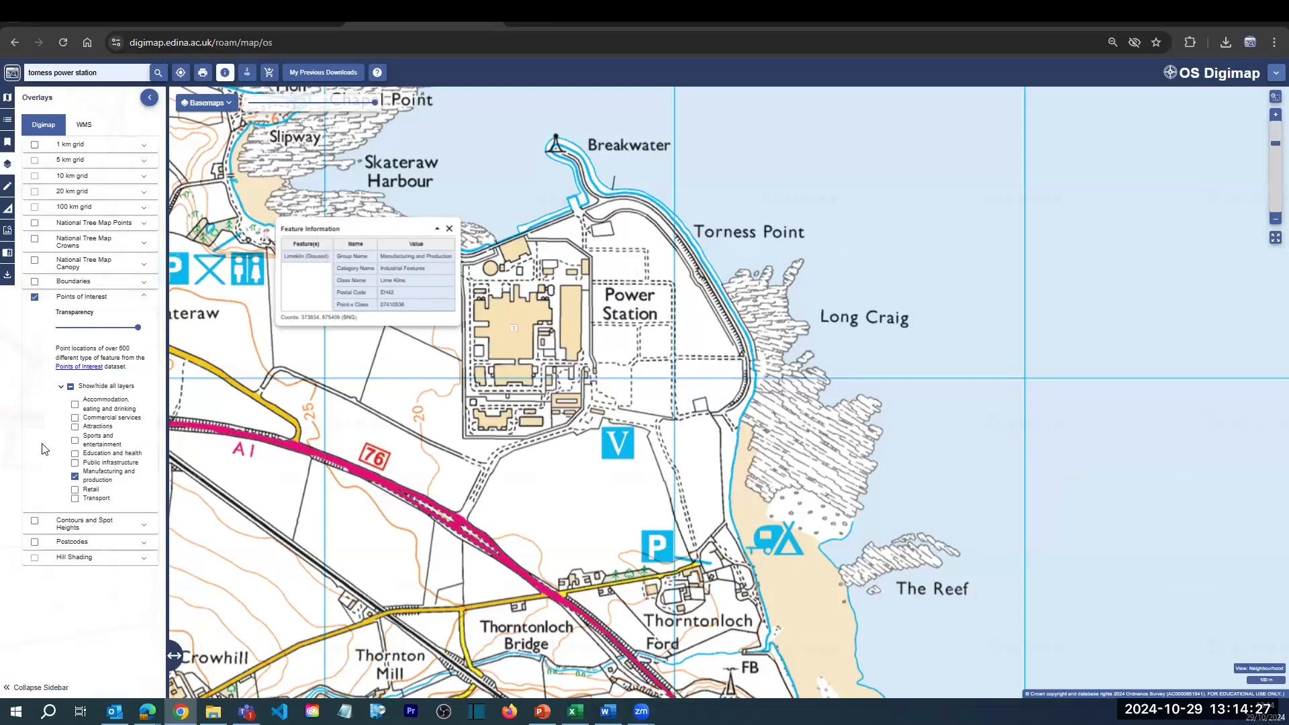
Show all Points of Interest layers around the power station and hide the whole overlay.
left_click(70, 387)
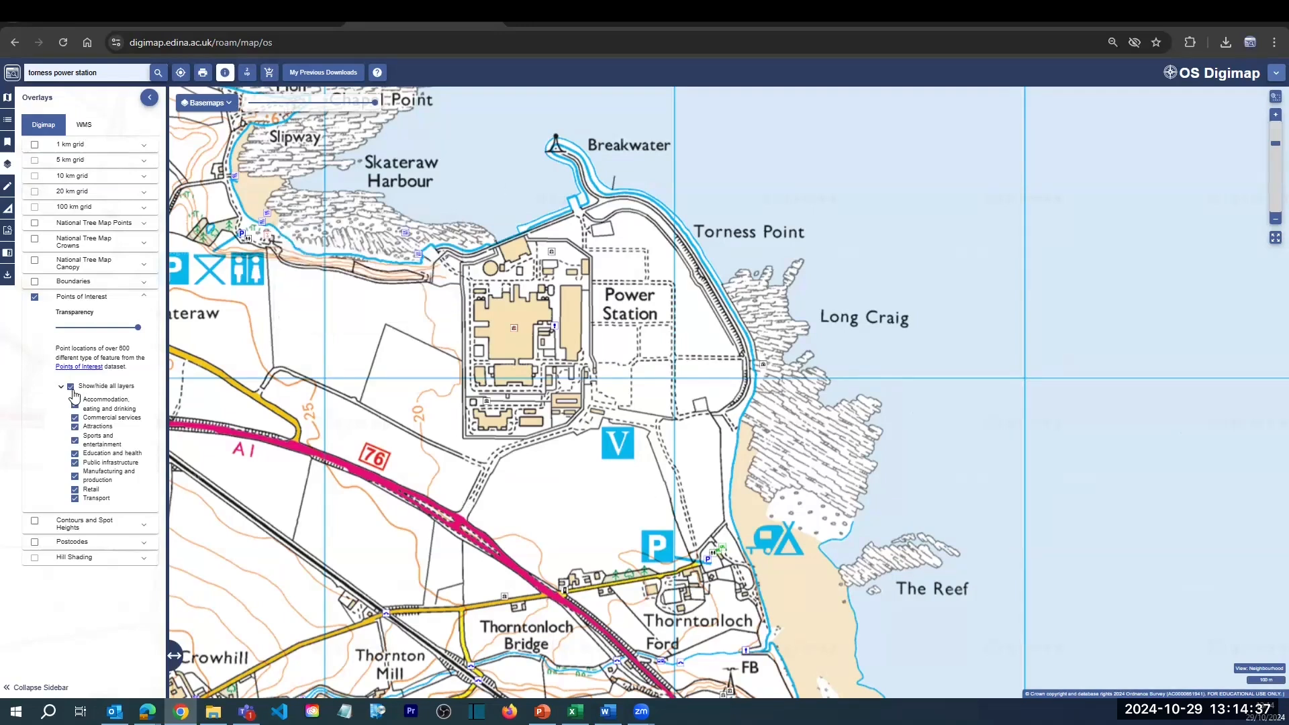
left_click(35, 297)
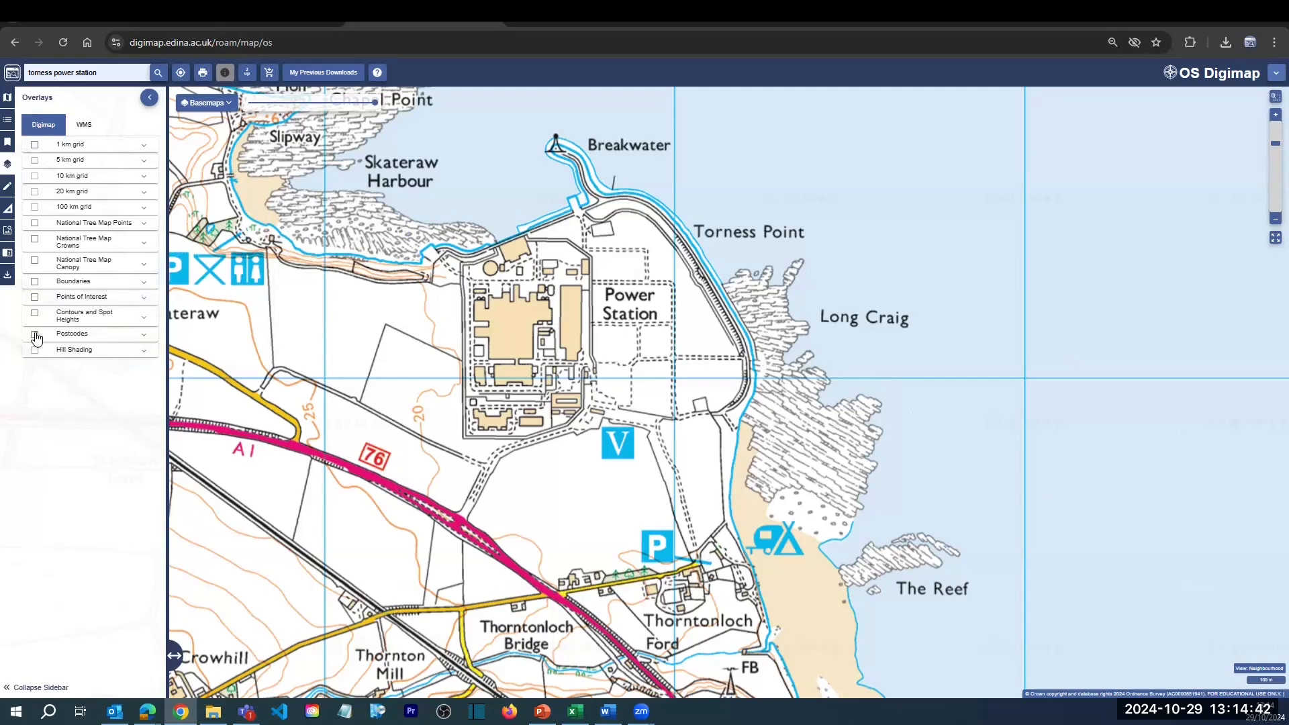
Preview the Postcodes overlay with its boundaries at several map scales around Torness, and hide it again.
left_click(35, 334)
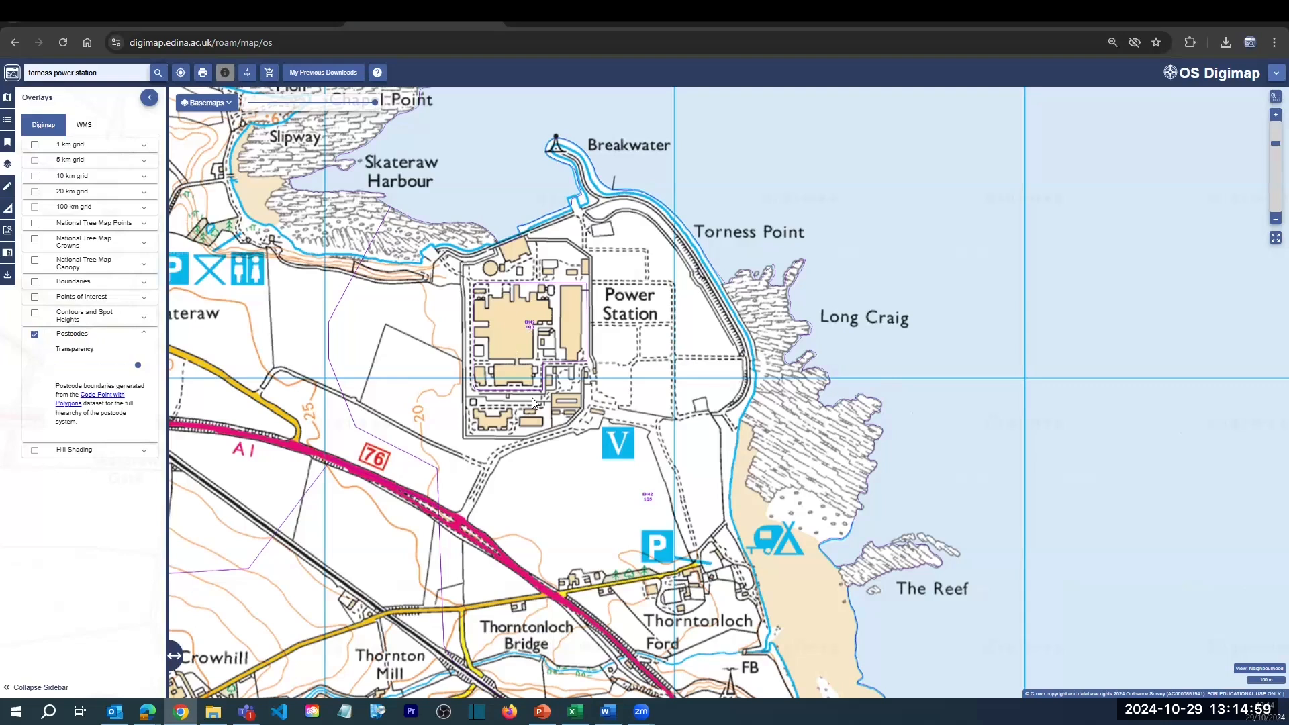
scroll(481, 411, "down", 2)
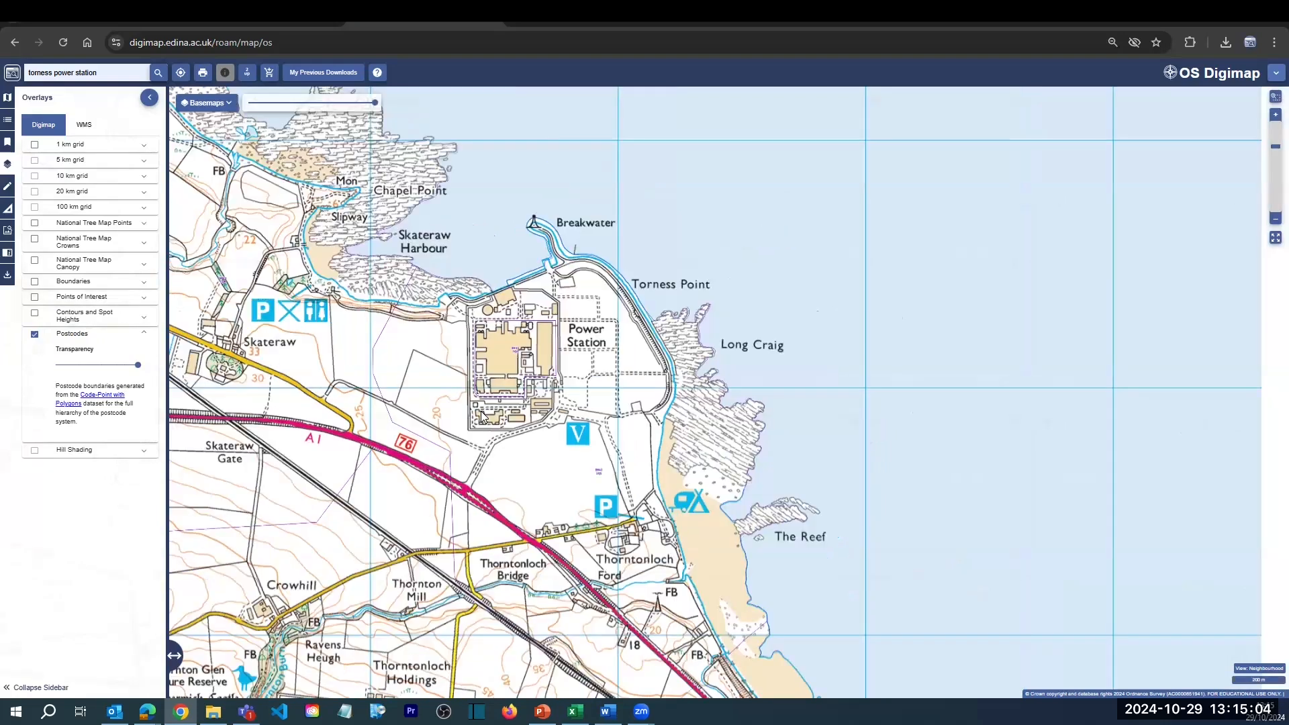
scroll(480, 414, "down", 1)
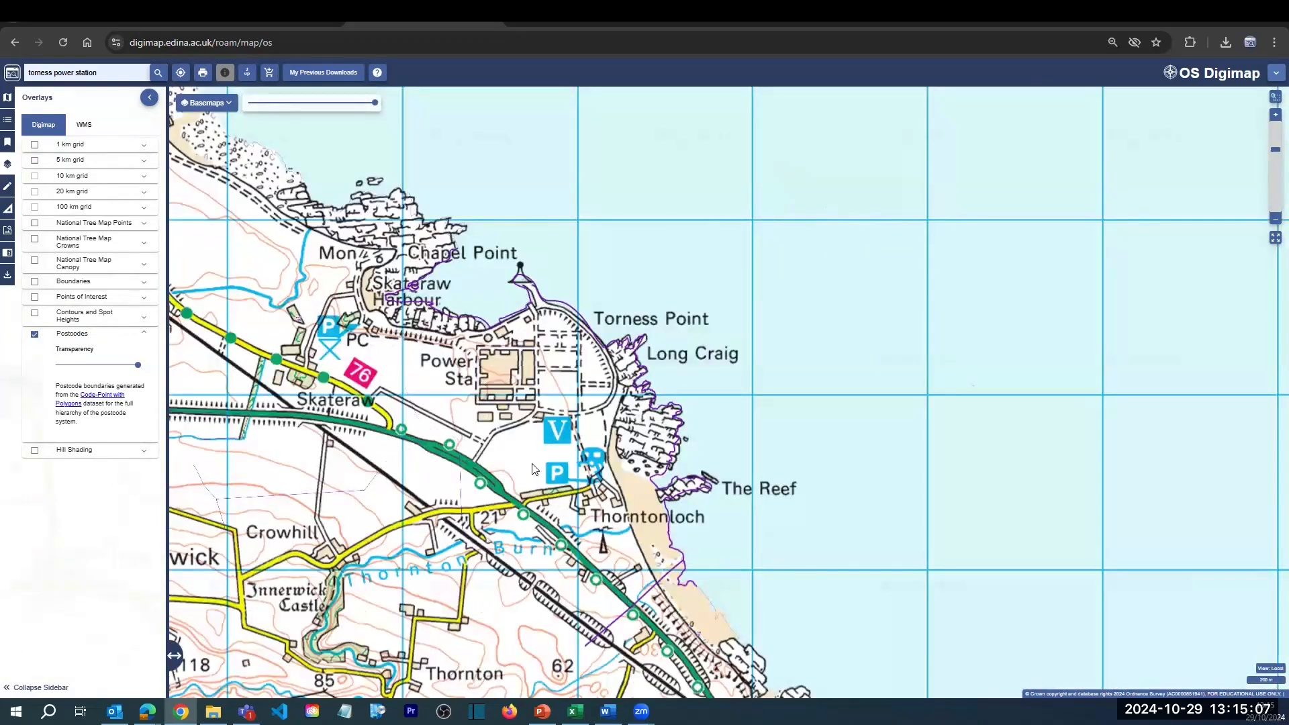
scroll(534, 469, "down", 2)
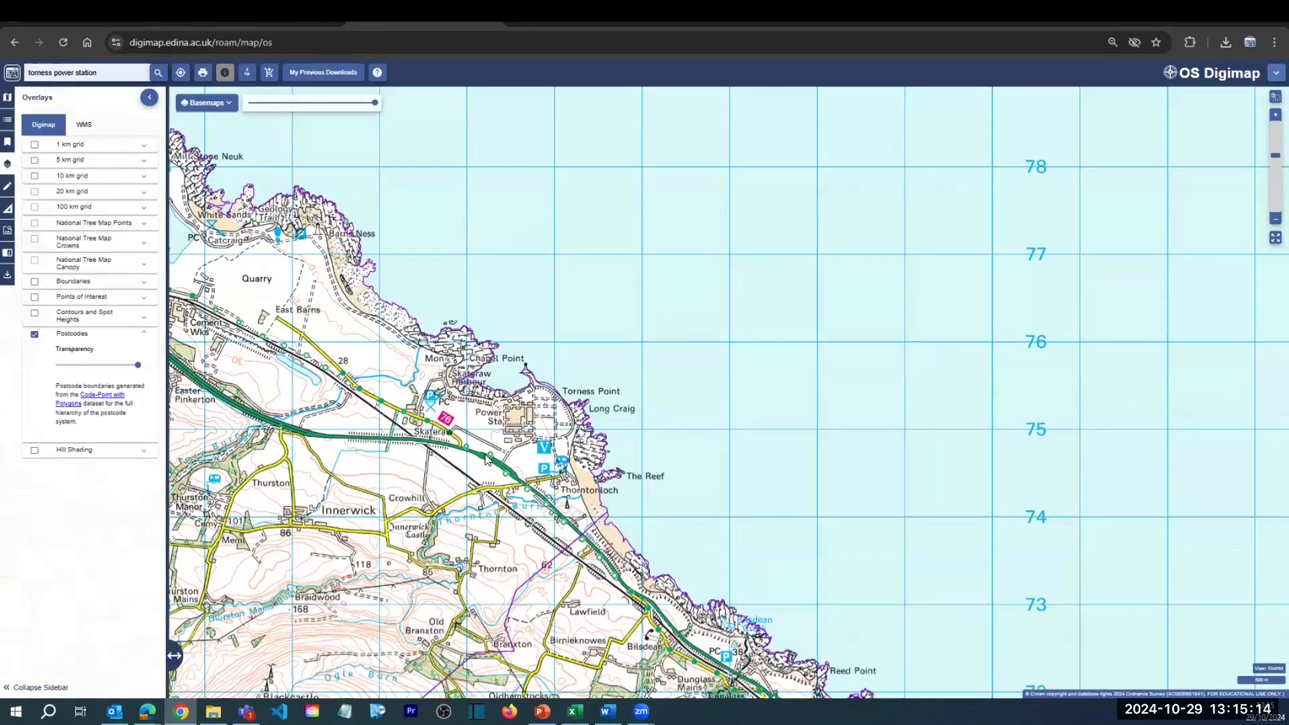
scroll(487, 447, "up", 3)
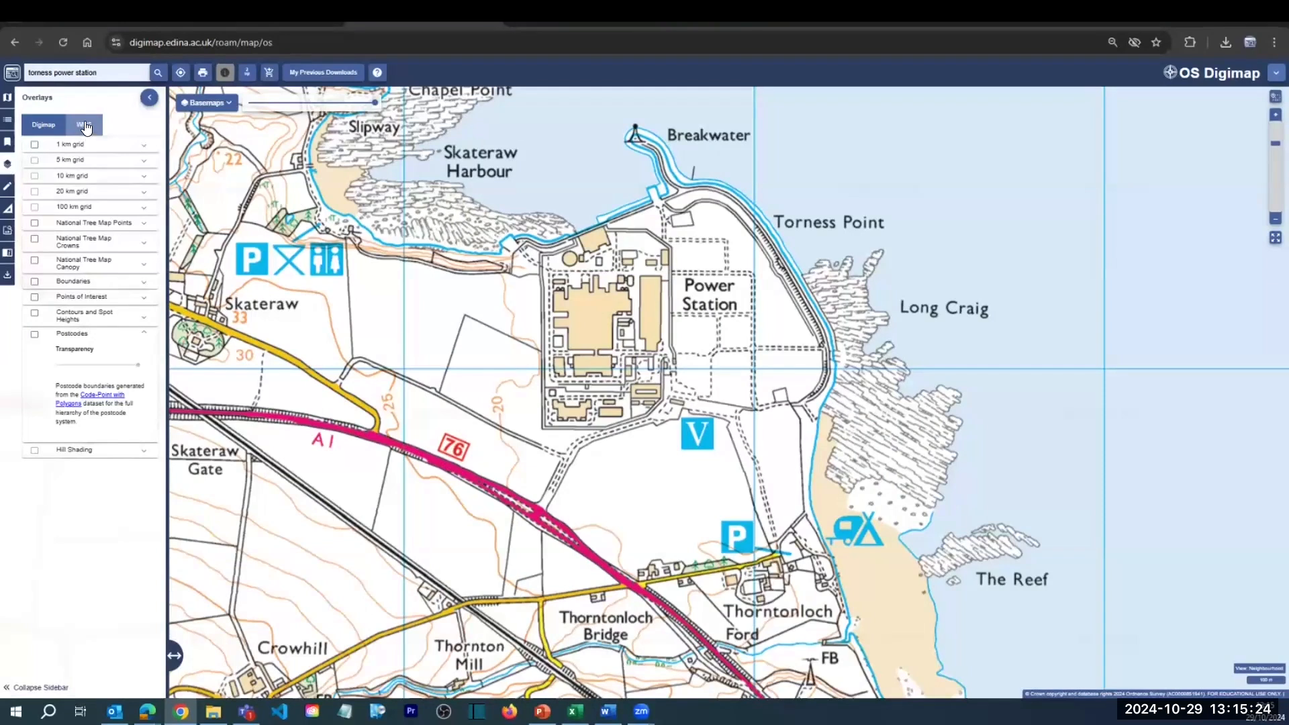
View the WMS overlay options and the form for manually adding a WMS feed, and close it.
left_click(85, 127)
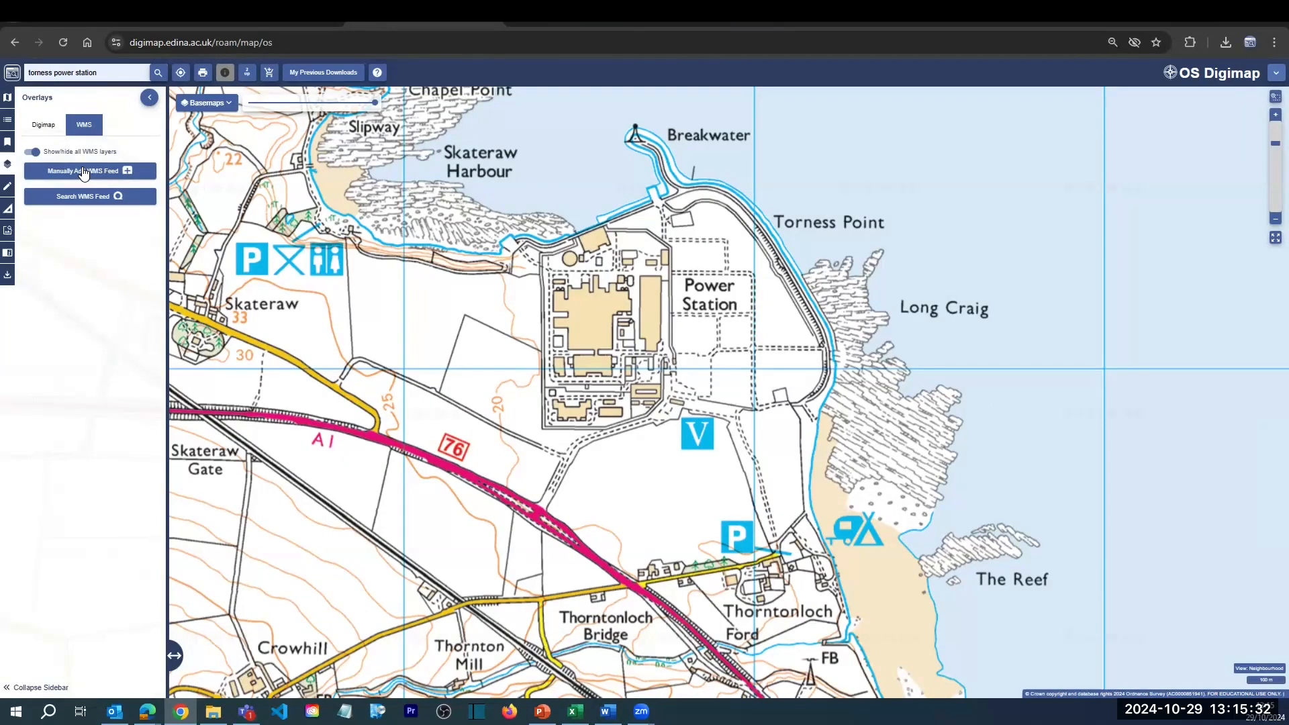
left_click(125, 171)
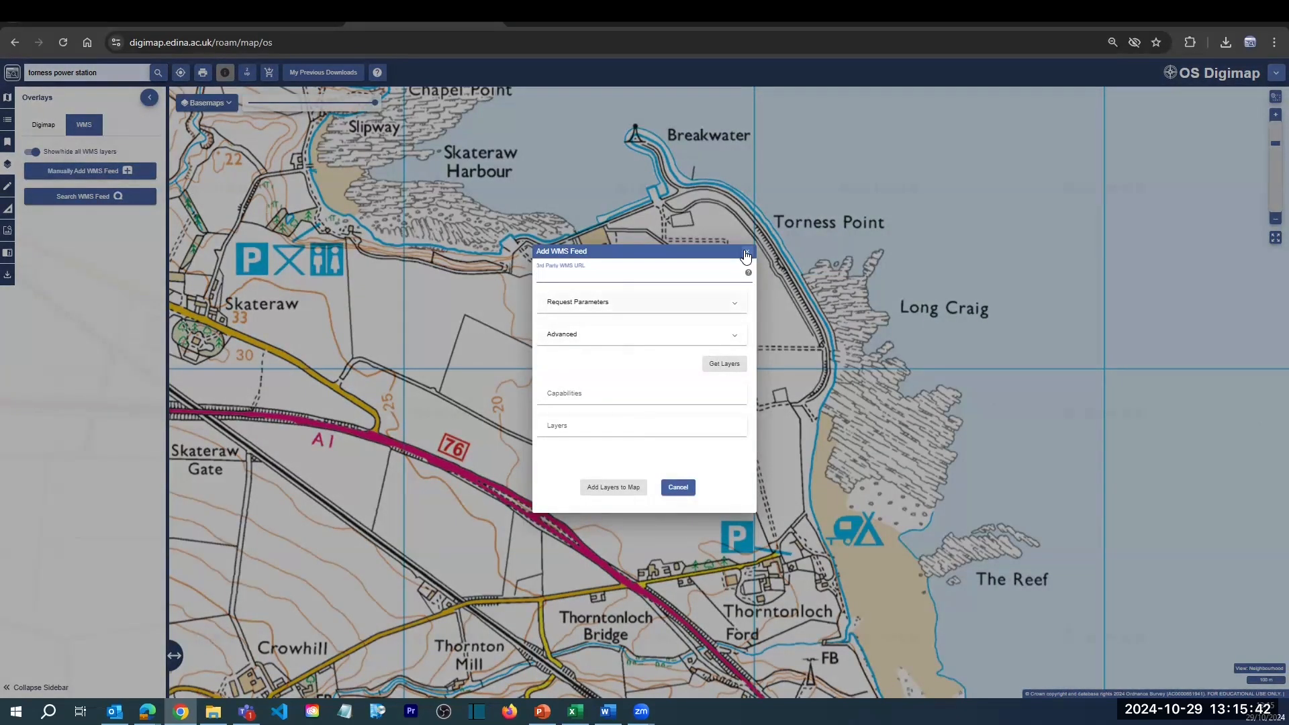
left_click(113, 199)
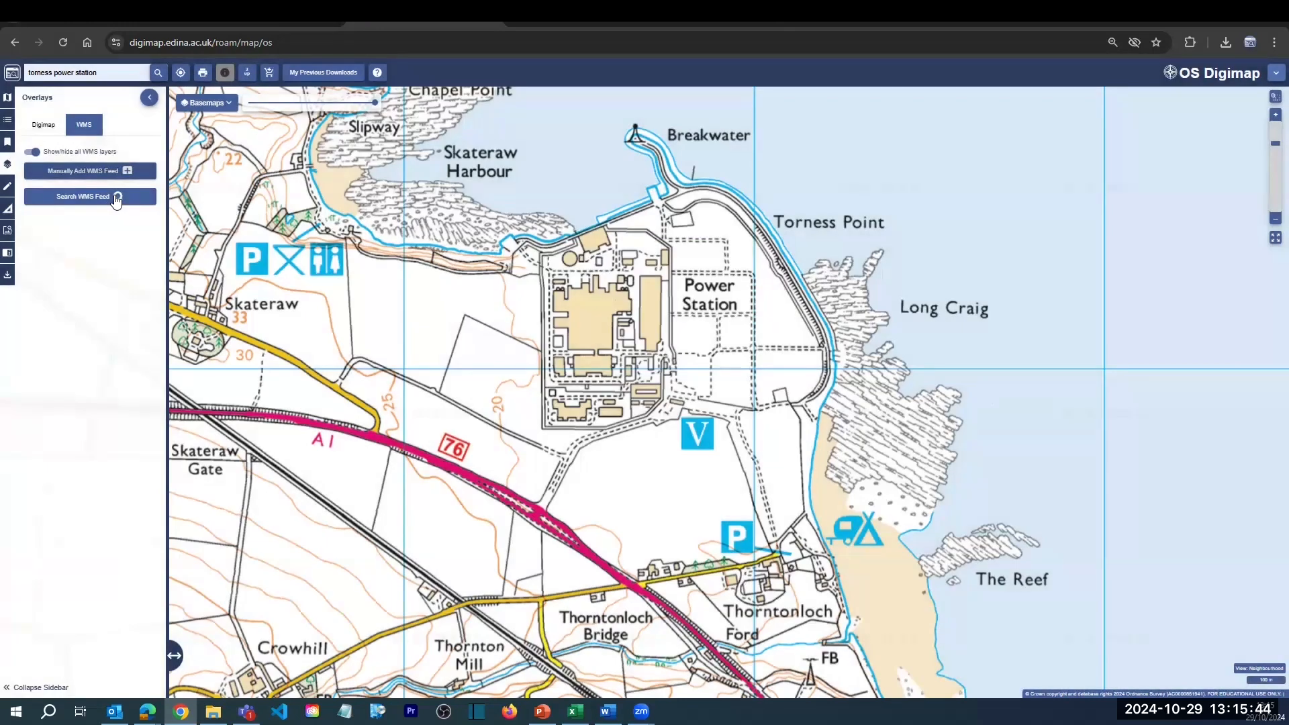
Search the available WMS feeds for "trees" and close the results without adding any layers.
left_click(116, 198)
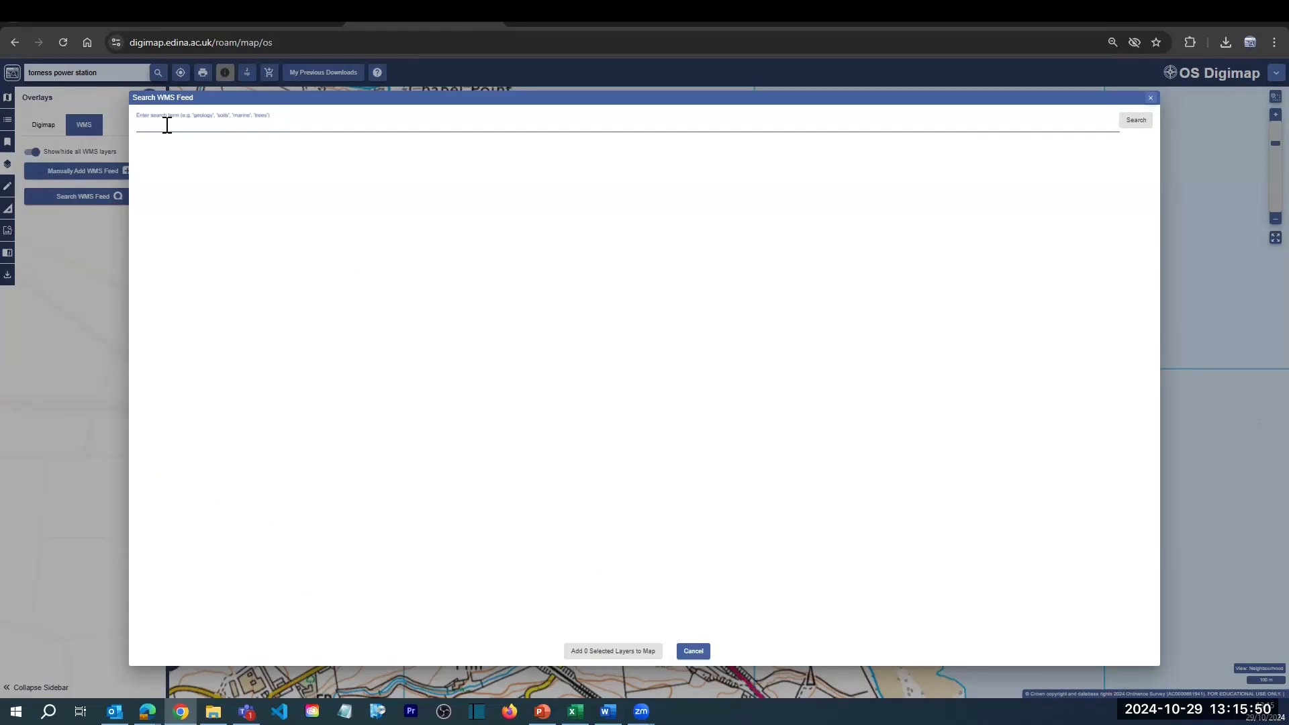
type("trees")
key("Return")
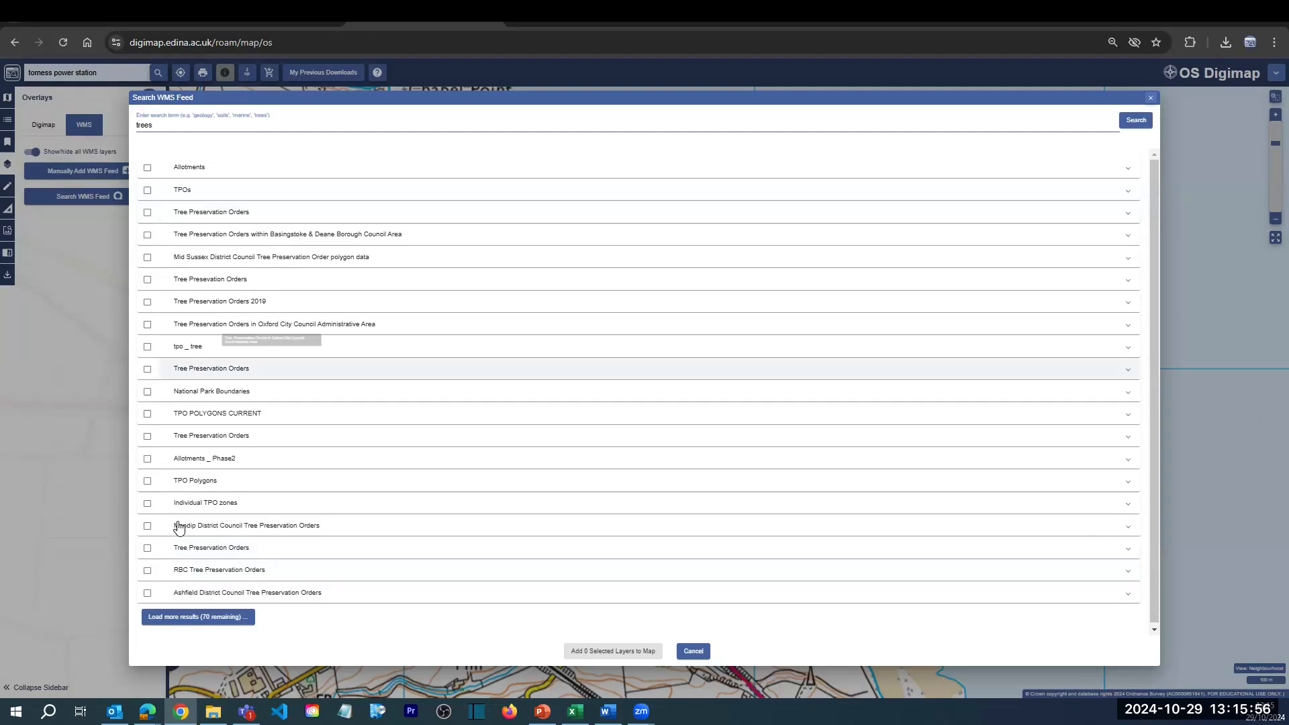
left_click(1152, 98)
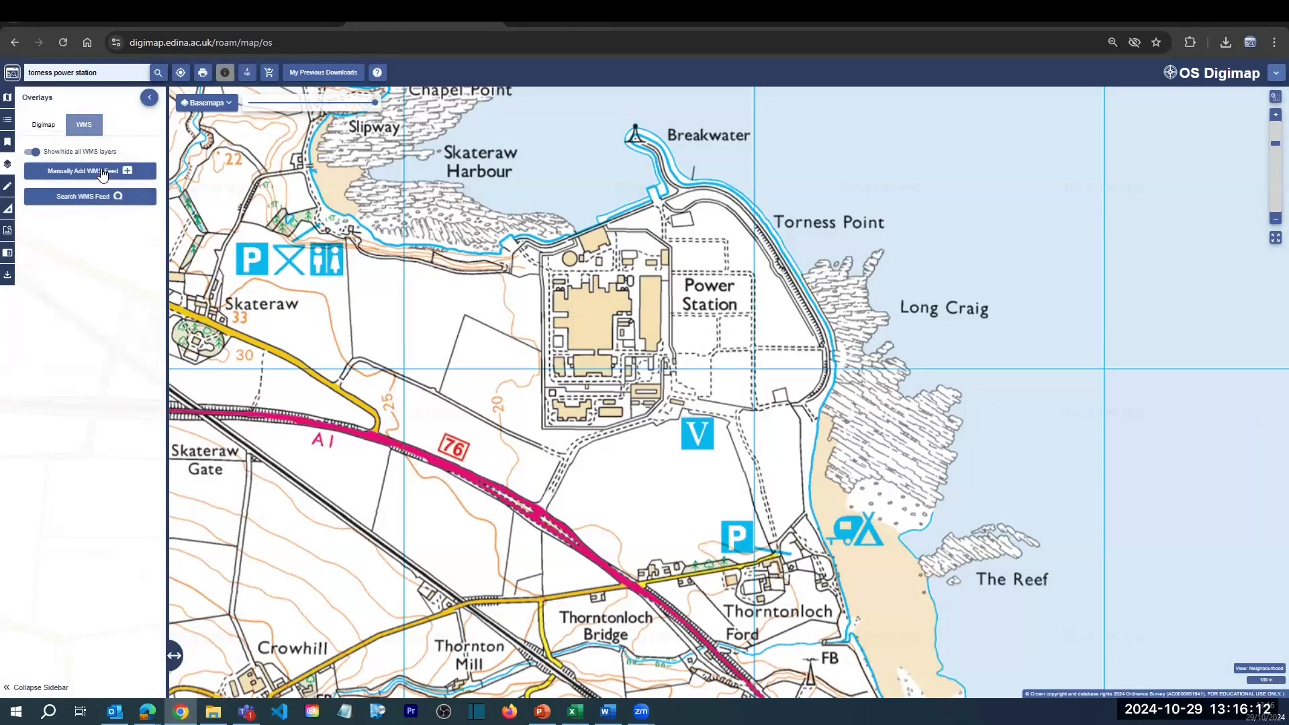
left_click(125, 168)
left_click(122, 159)
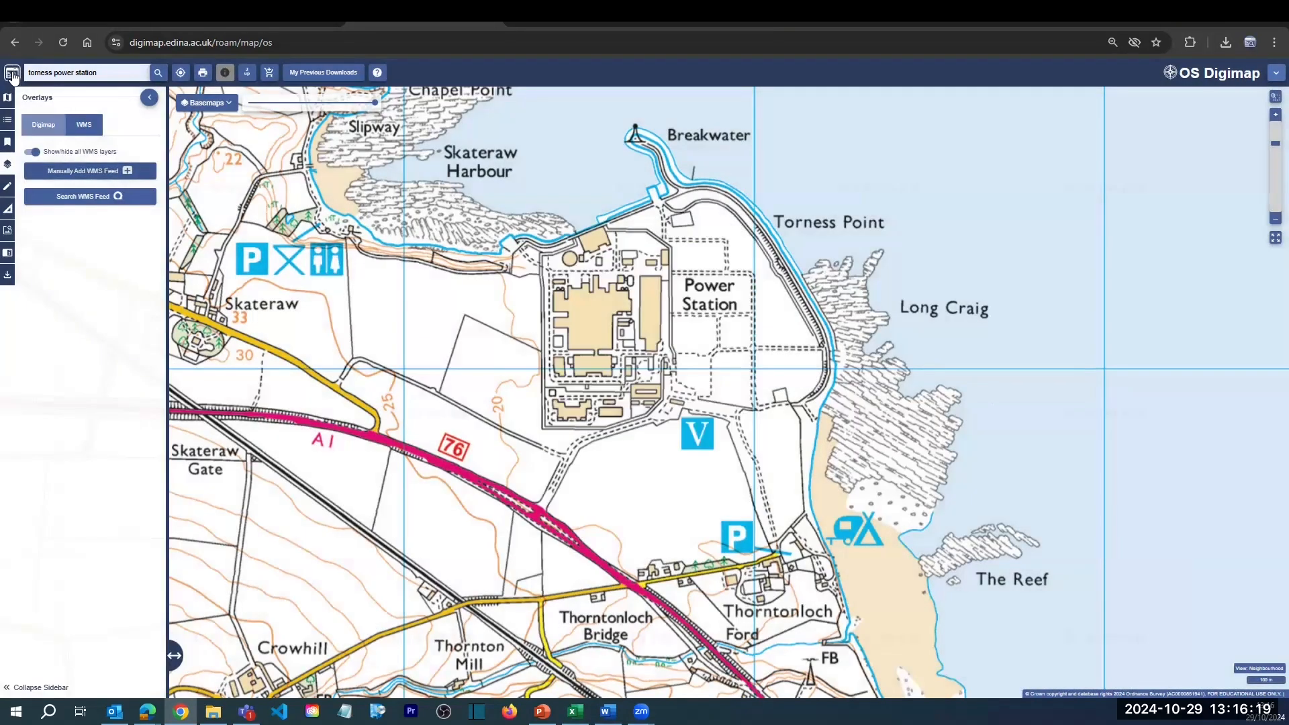
Open the Web Services page of the Historic collection and copy the licensed data WMS URL.
left_click(12, 74)
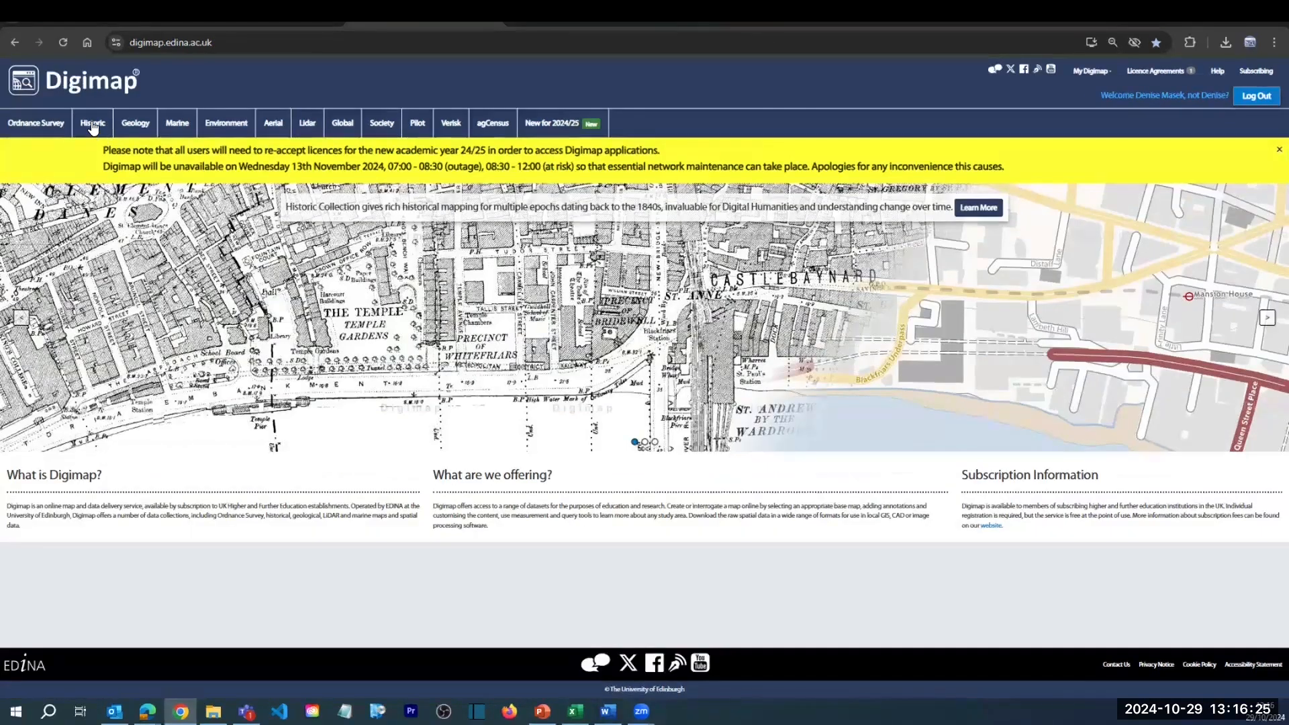
left_click(94, 128)
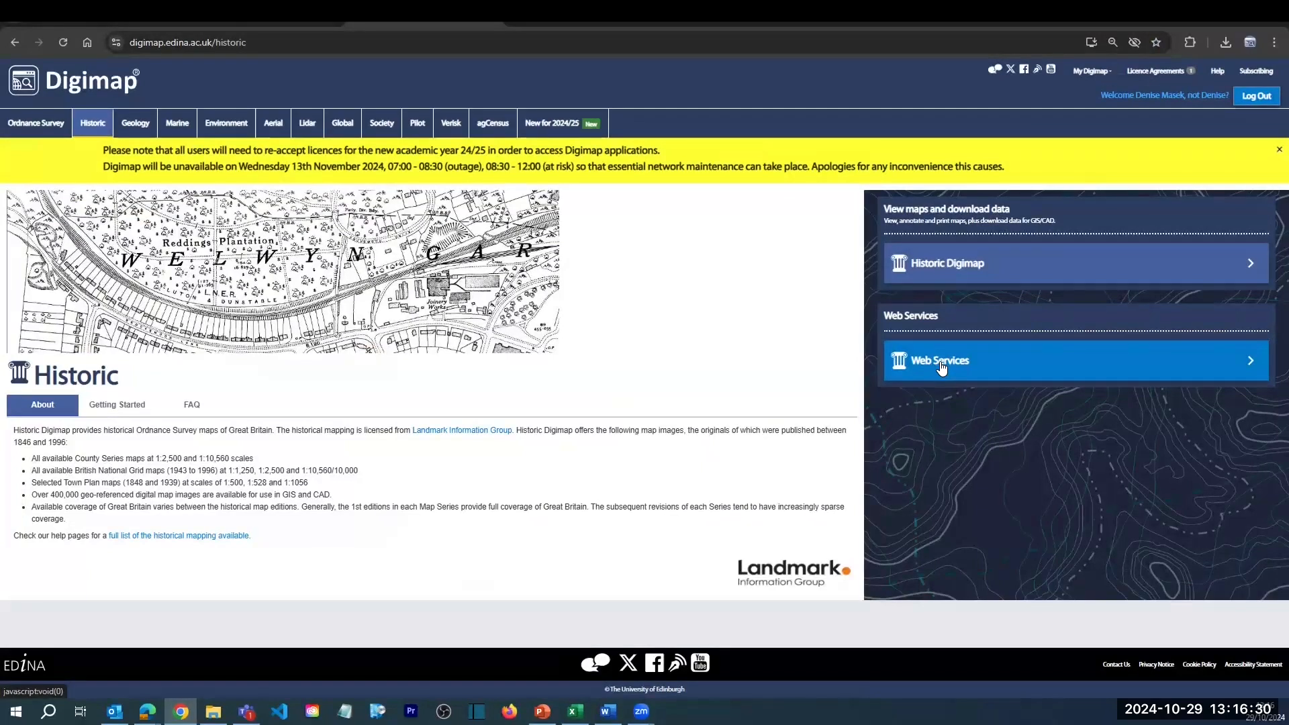
left_click(940, 363)
left_click_drag(701, 277, 56, 286)
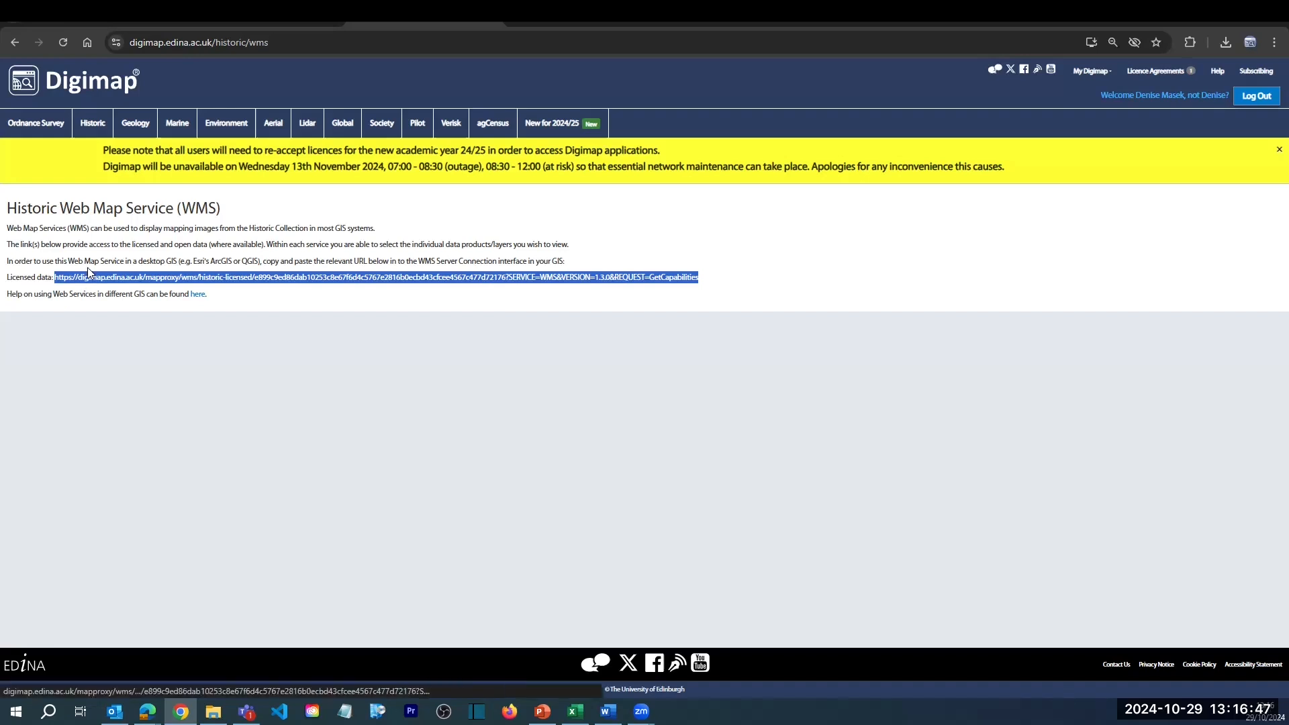
right_click(121, 276)
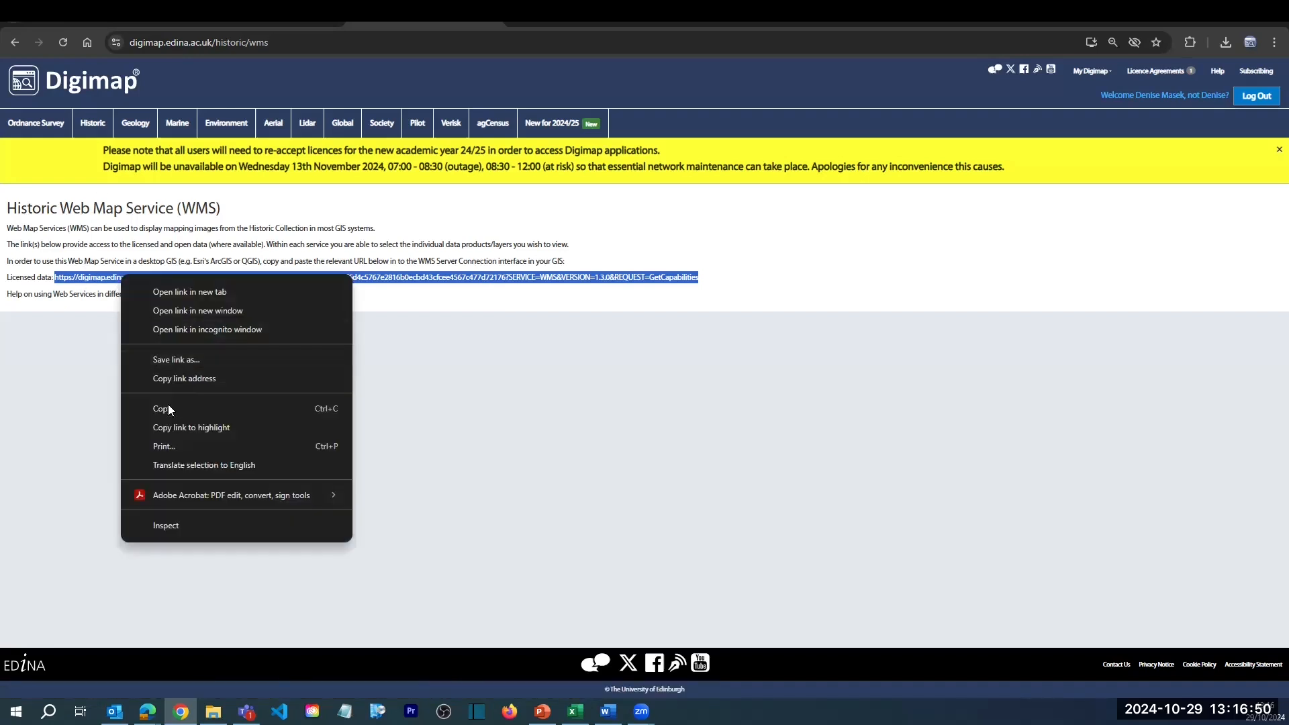
left_click(168, 406)
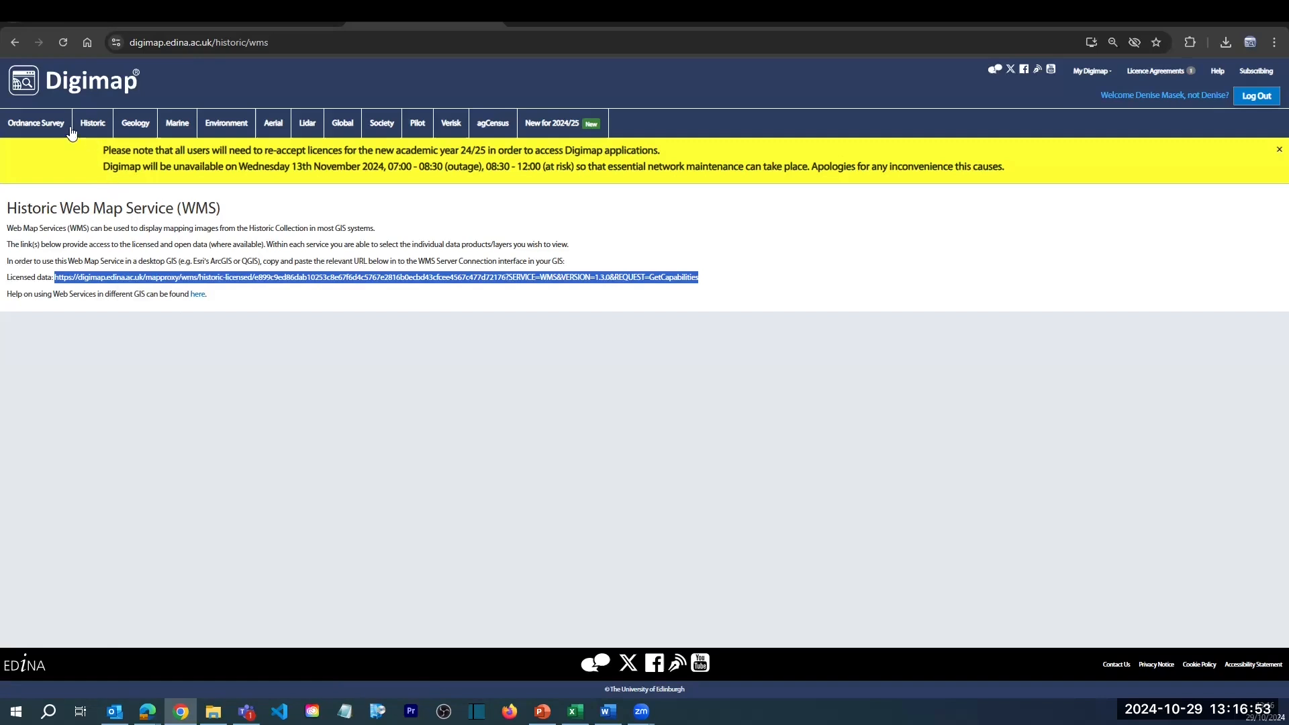
Return to OS Digimap and load the layers of a manual WMS feed from the copied Historic WMS URL containing the access token.
left_click(54, 128)
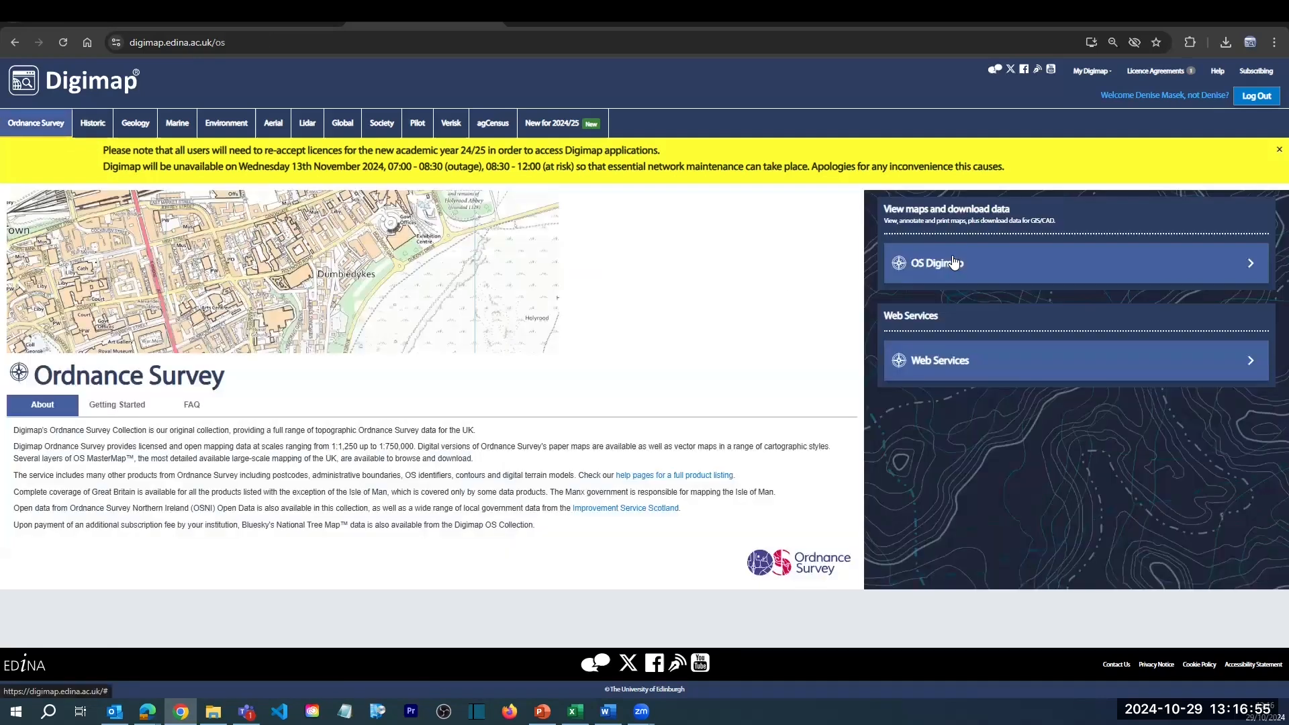
left_click(953, 263)
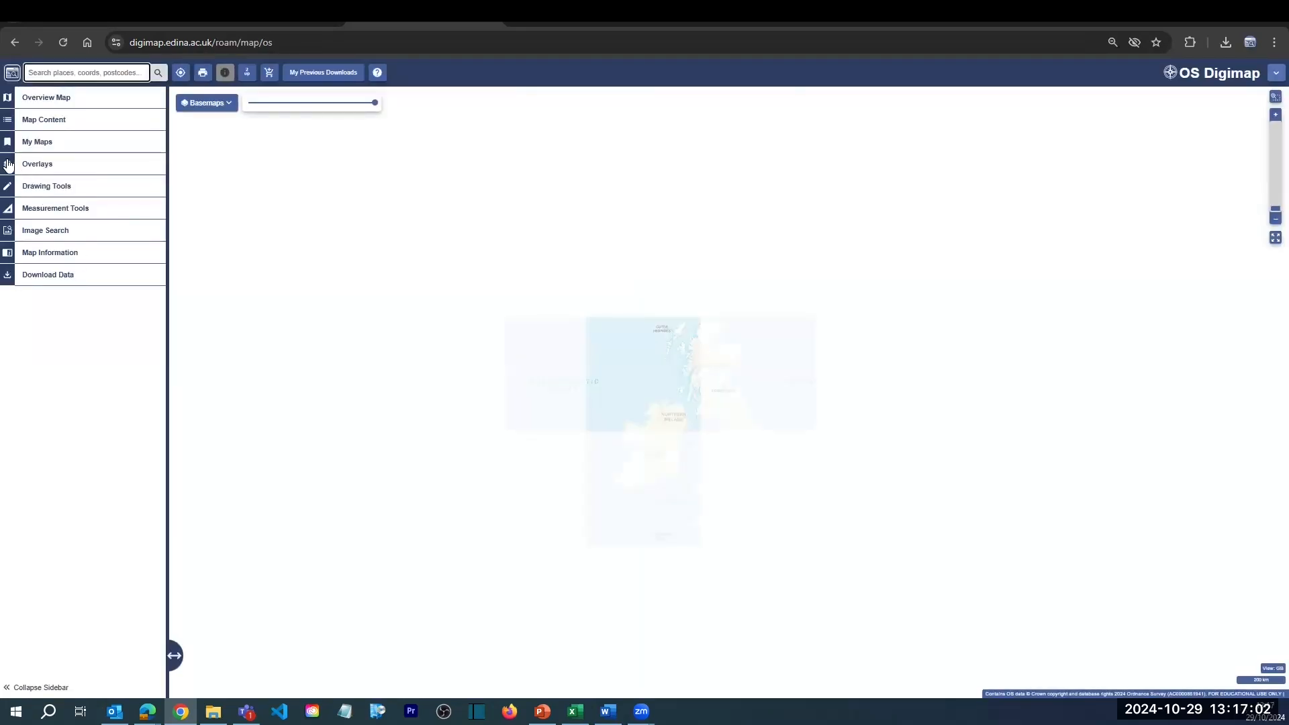
left_click(8, 168)
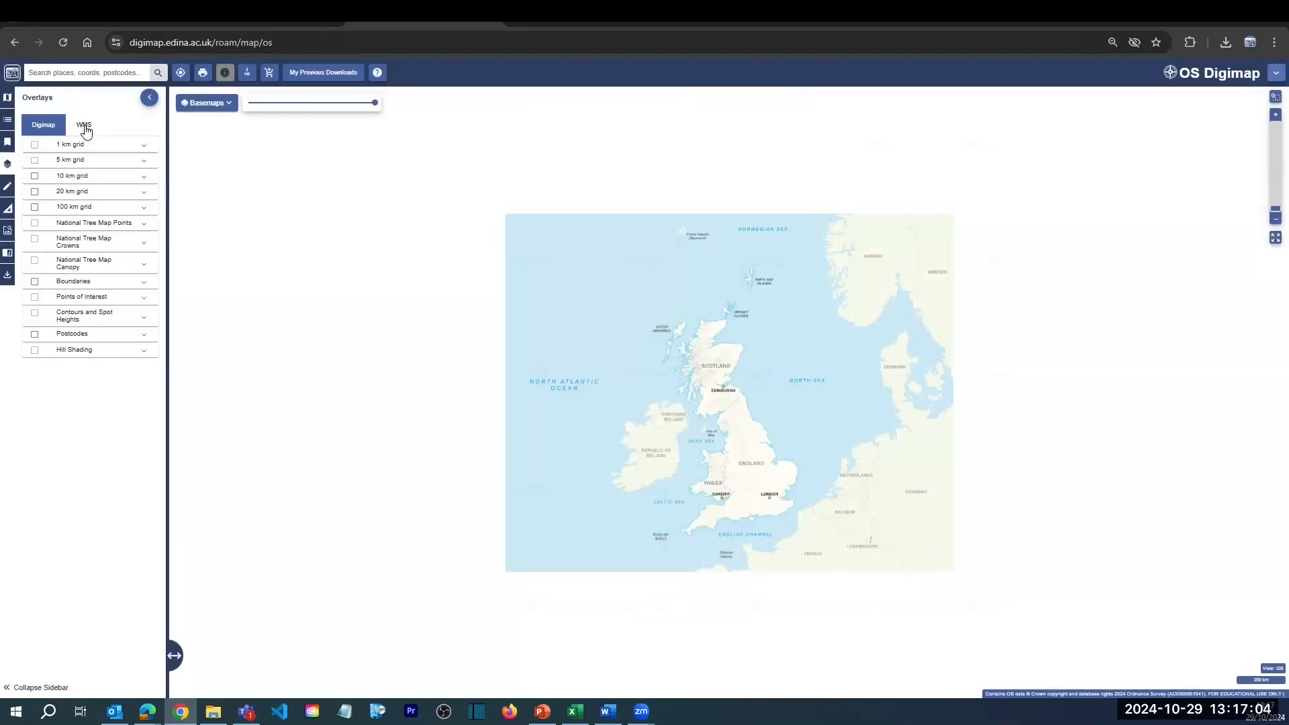
left_click(84, 126)
left_click(127, 172)
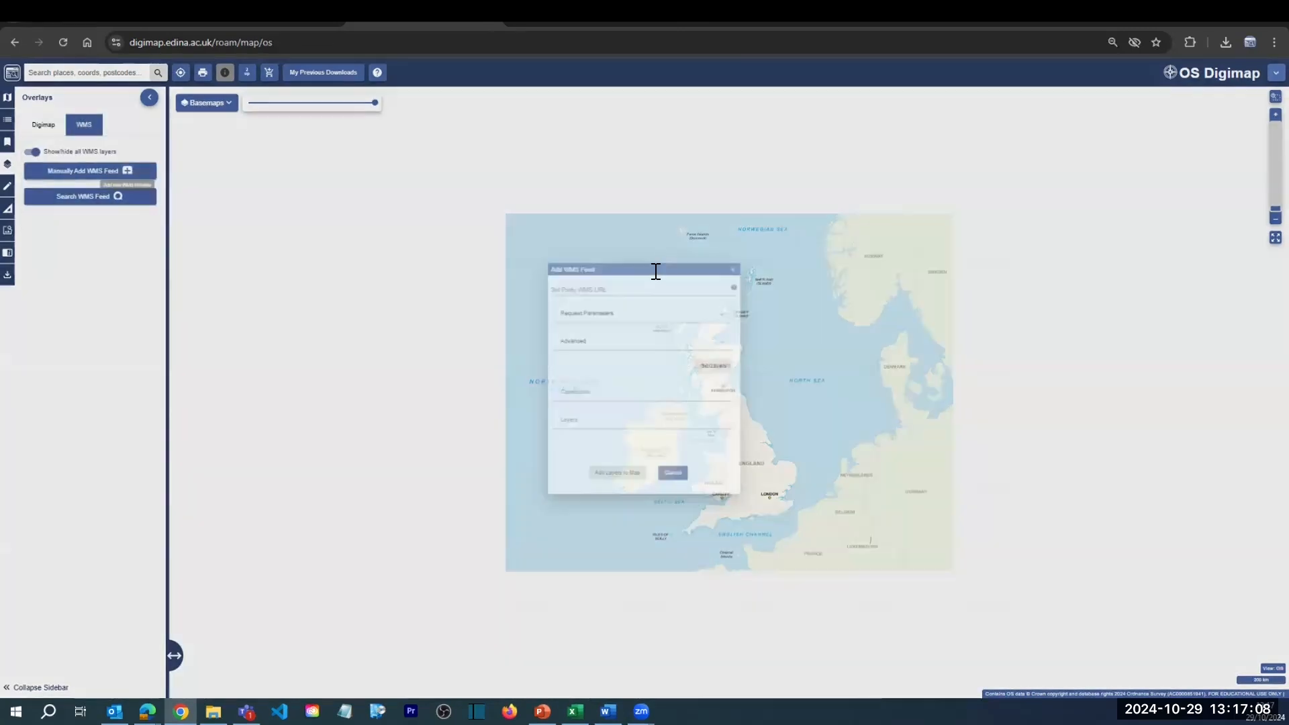
left_click(657, 271)
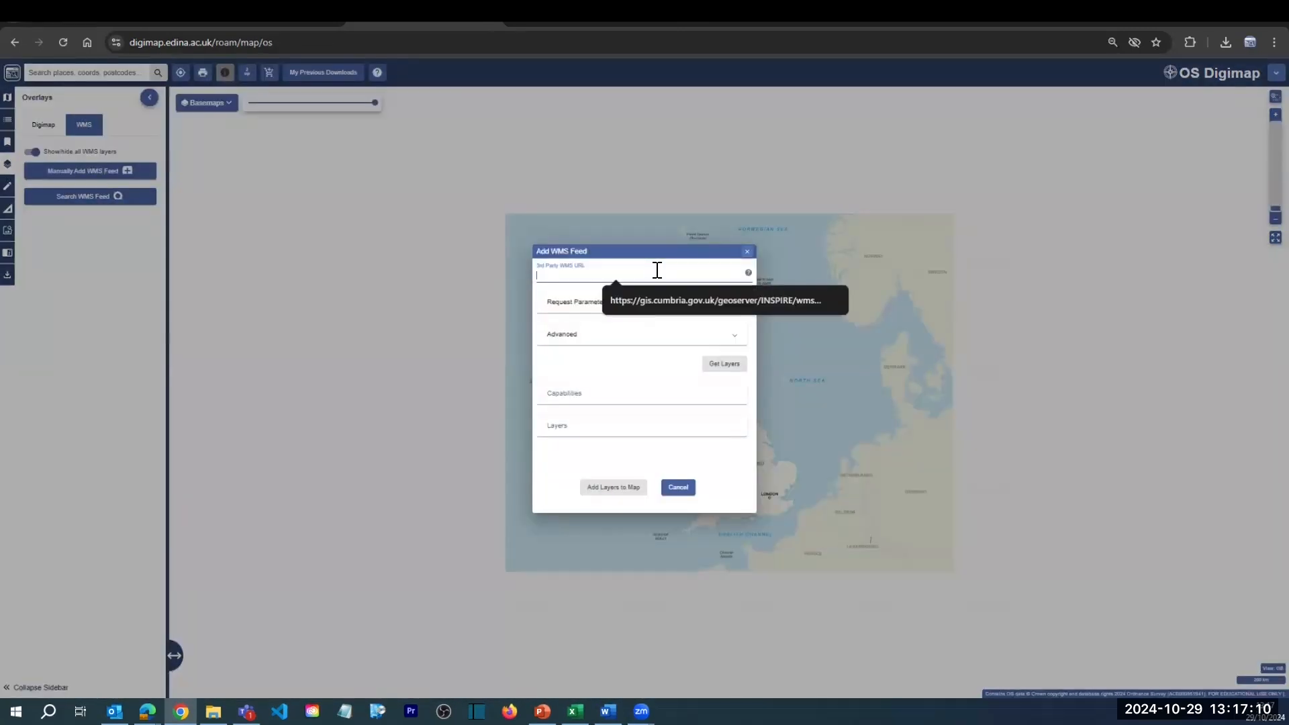
key("ctrl+v")
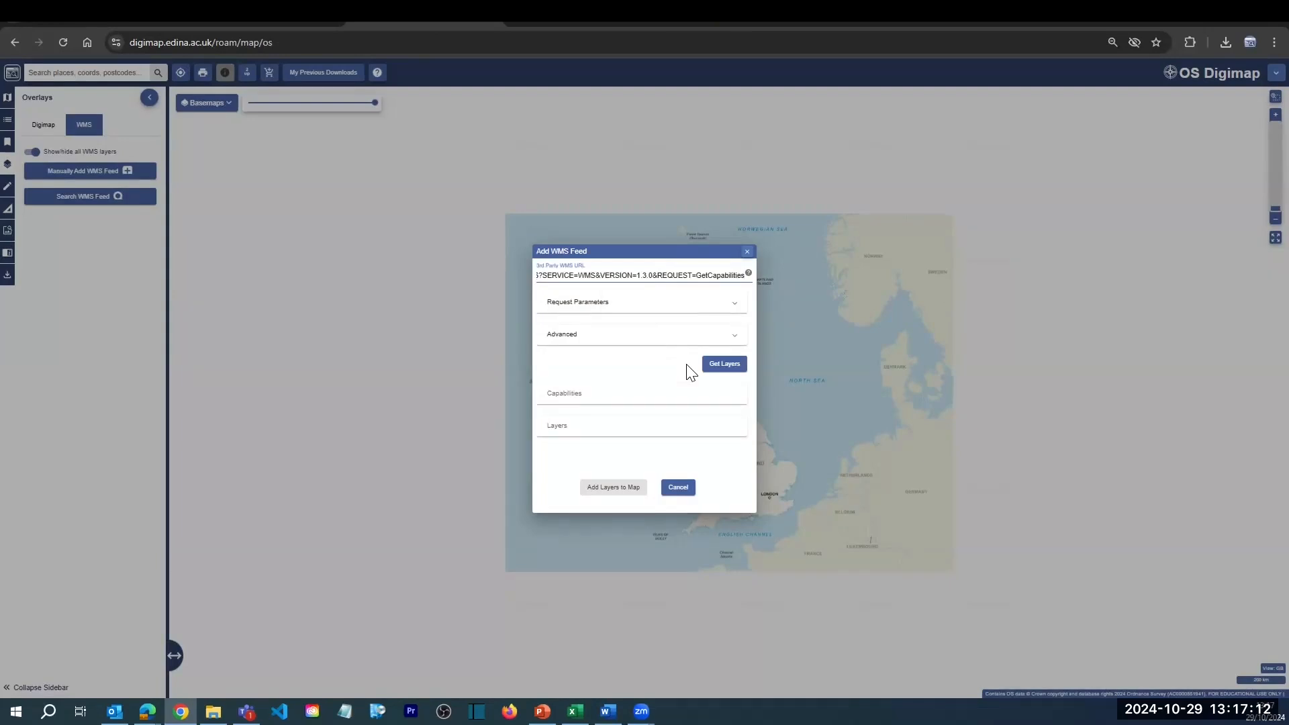
left_click(720, 365)
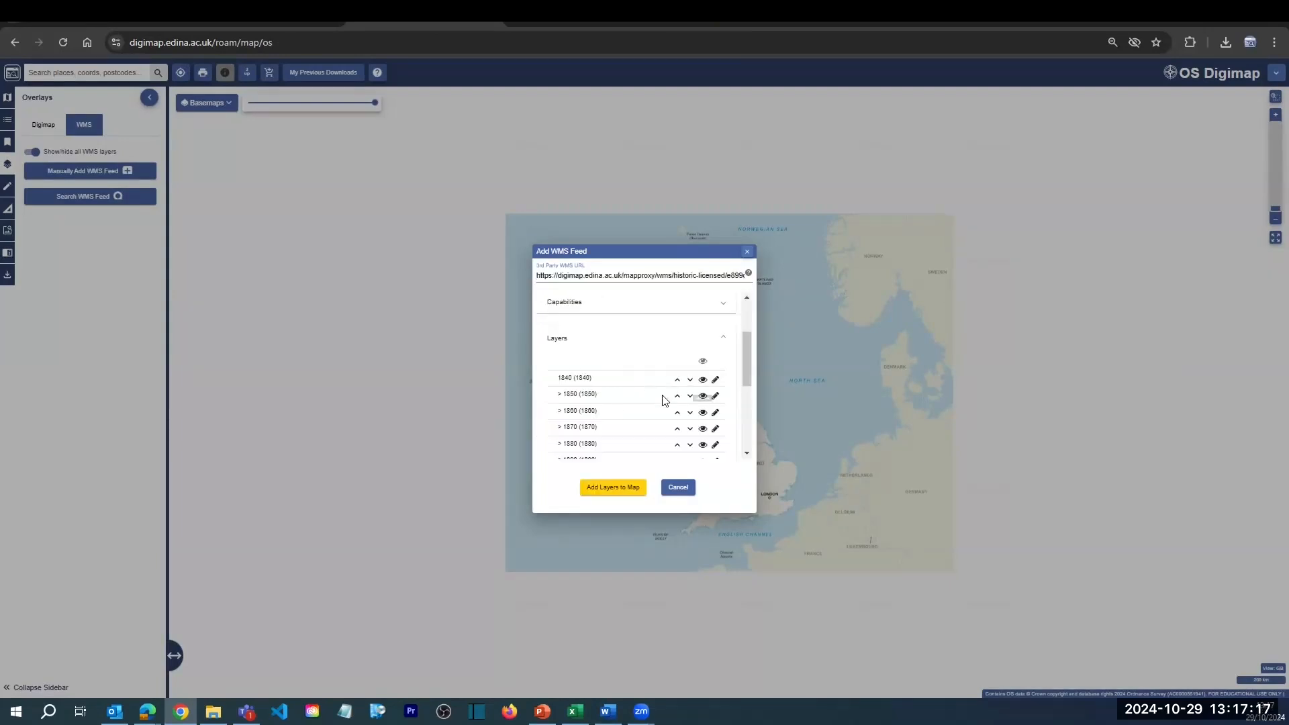
Leave only the 1850, 1870, 1930, 1980 and 1990 layers of the Historic feed visible and add them to the map.
scroll(708, 439, "down", 5)
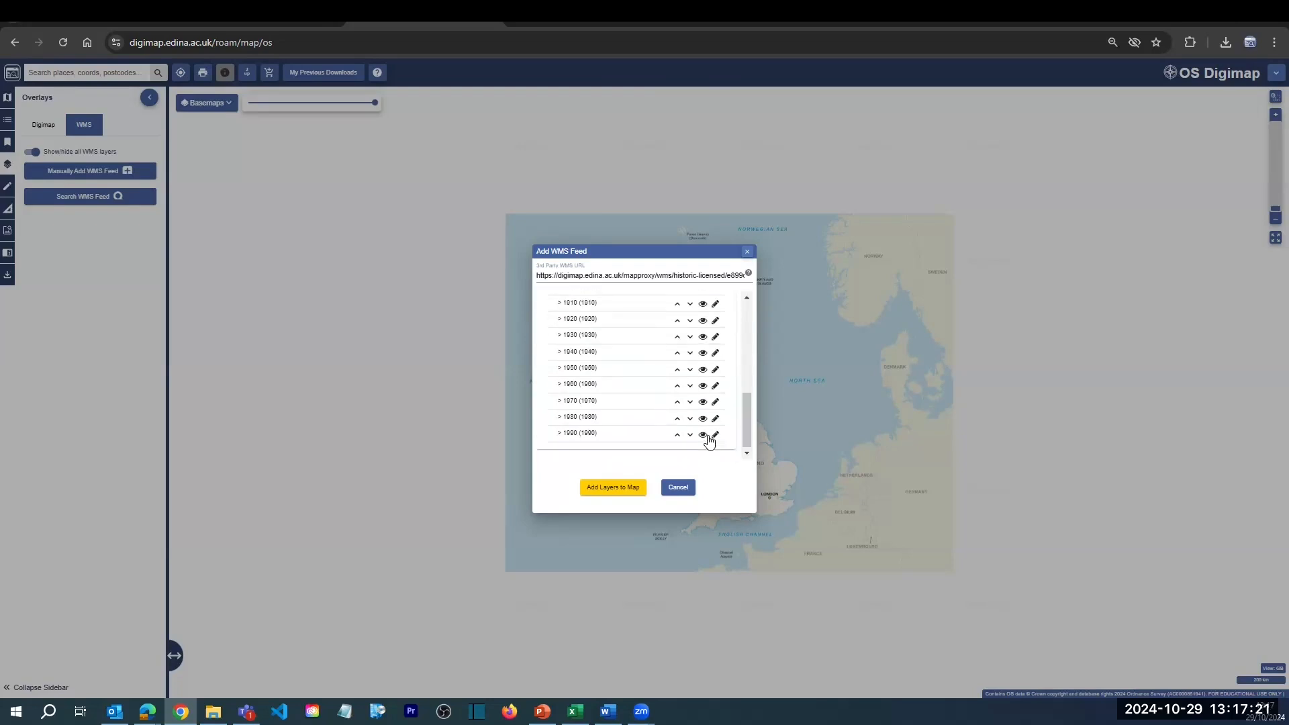
scroll(709, 383, "up", 3)
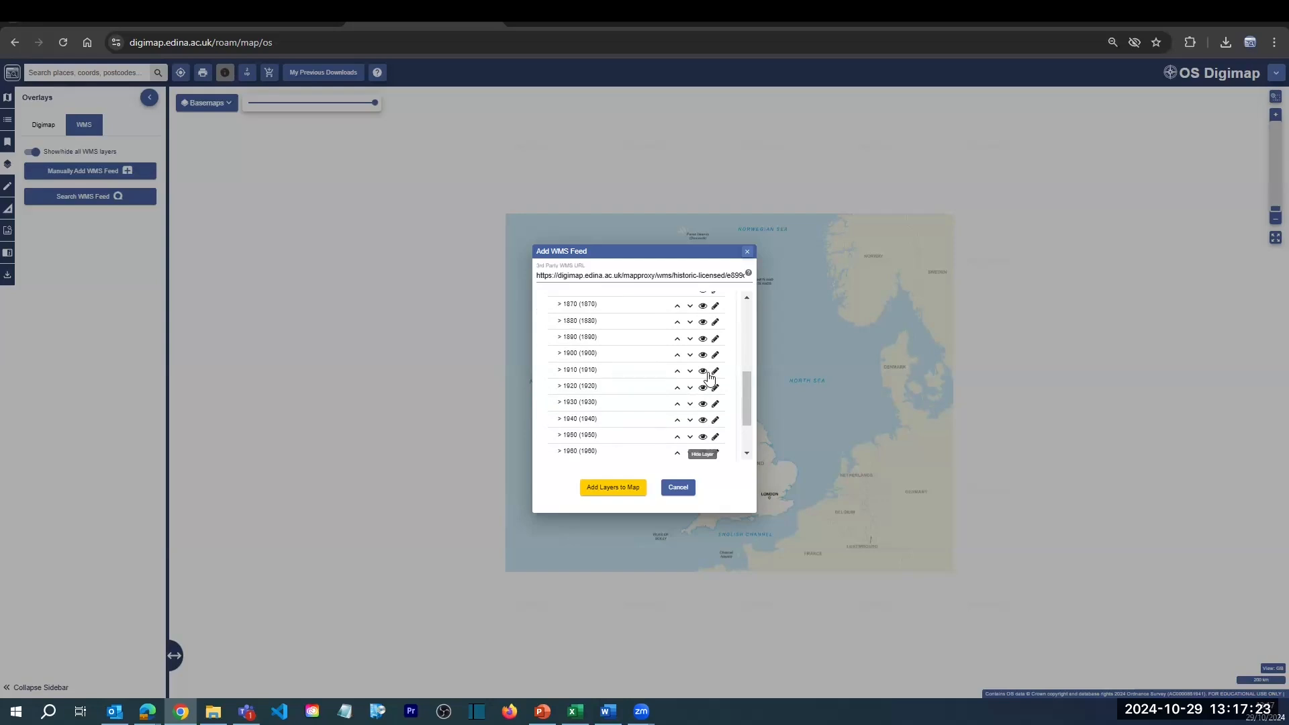
left_click(702, 373)
scroll(703, 386, "down", 1)
left_click(703, 339)
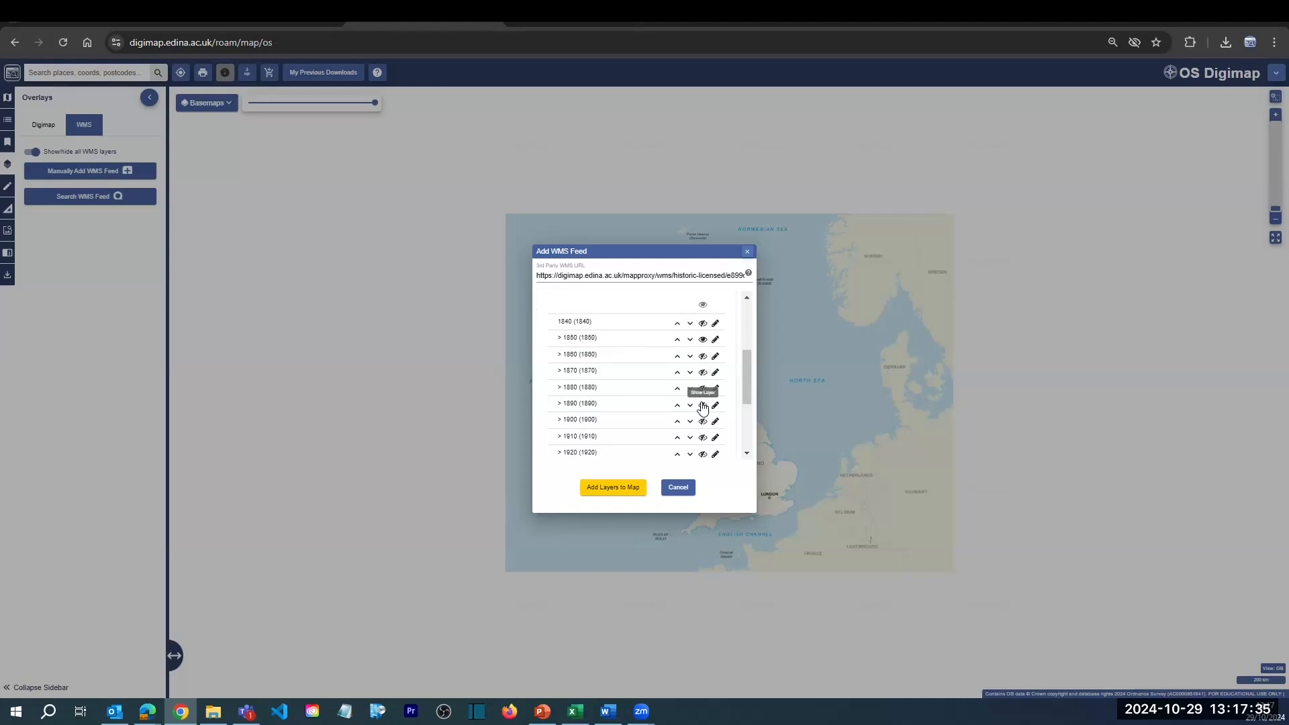
scroll(703, 407, "down", 2)
left_click(703, 402)
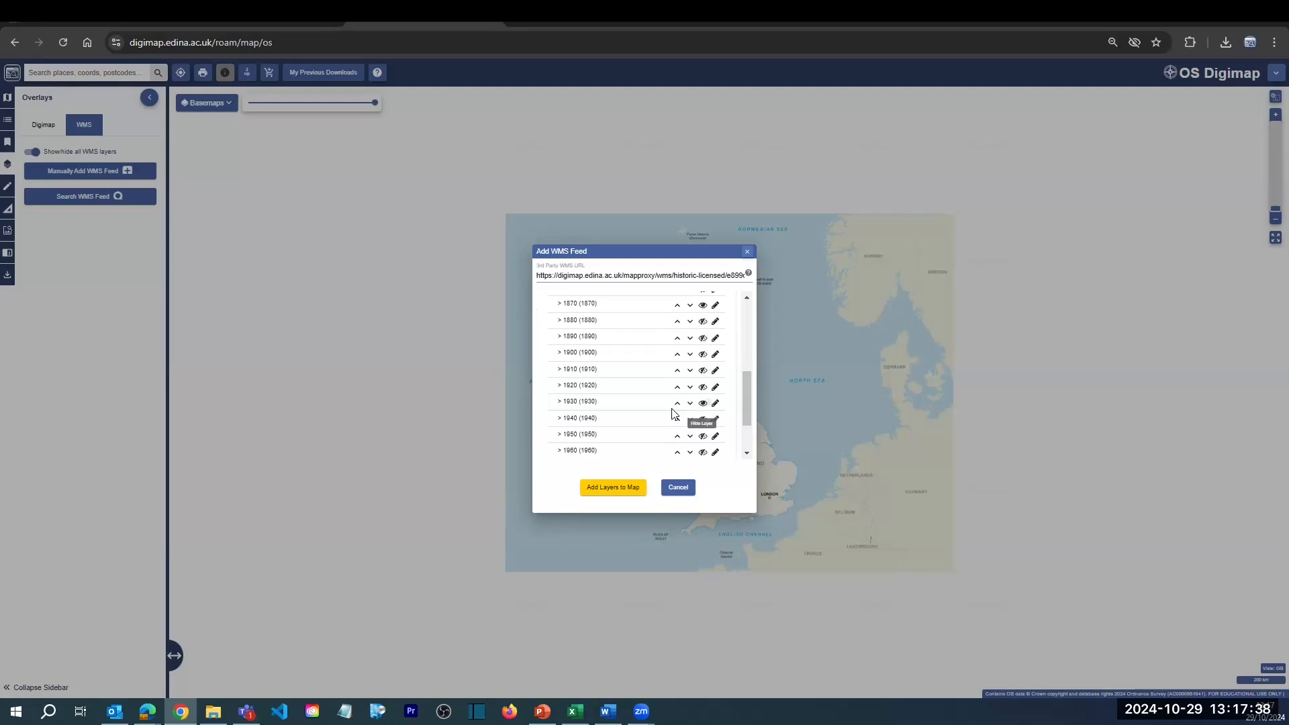
scroll(702, 422, "down", 2)
left_click(703, 418)
left_click(702, 434)
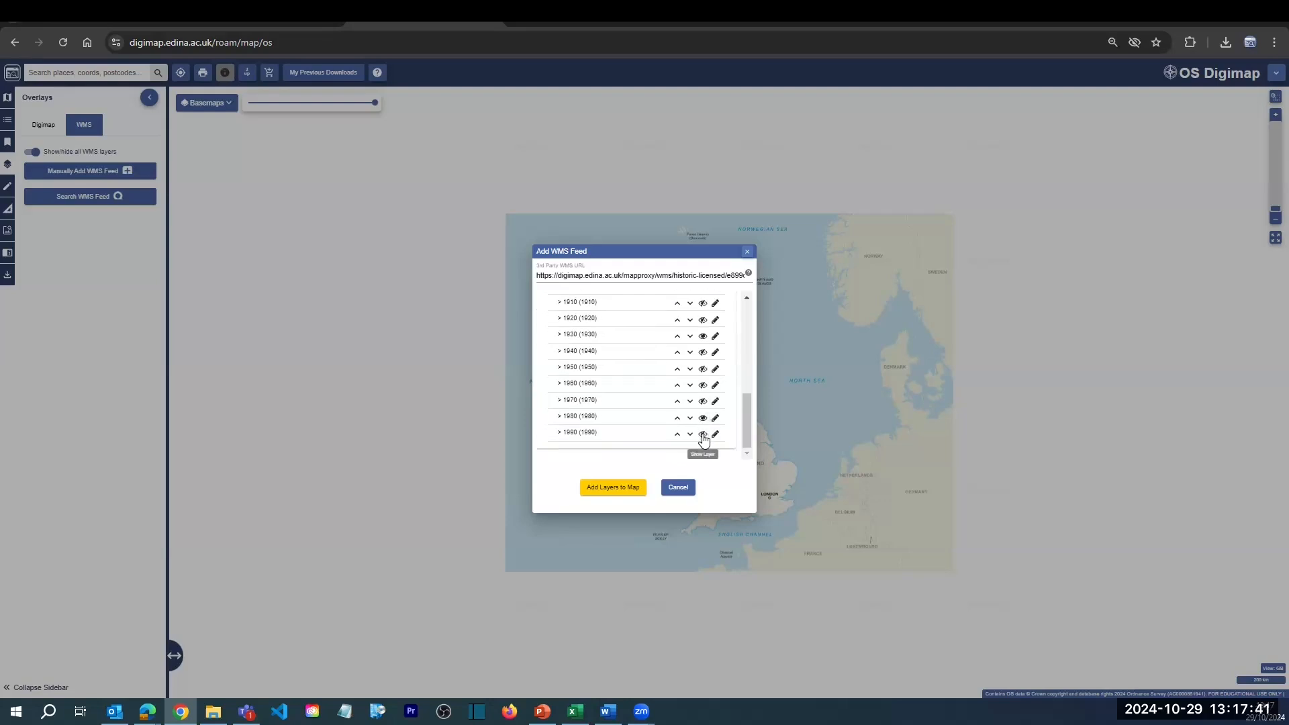
left_click(608, 492)
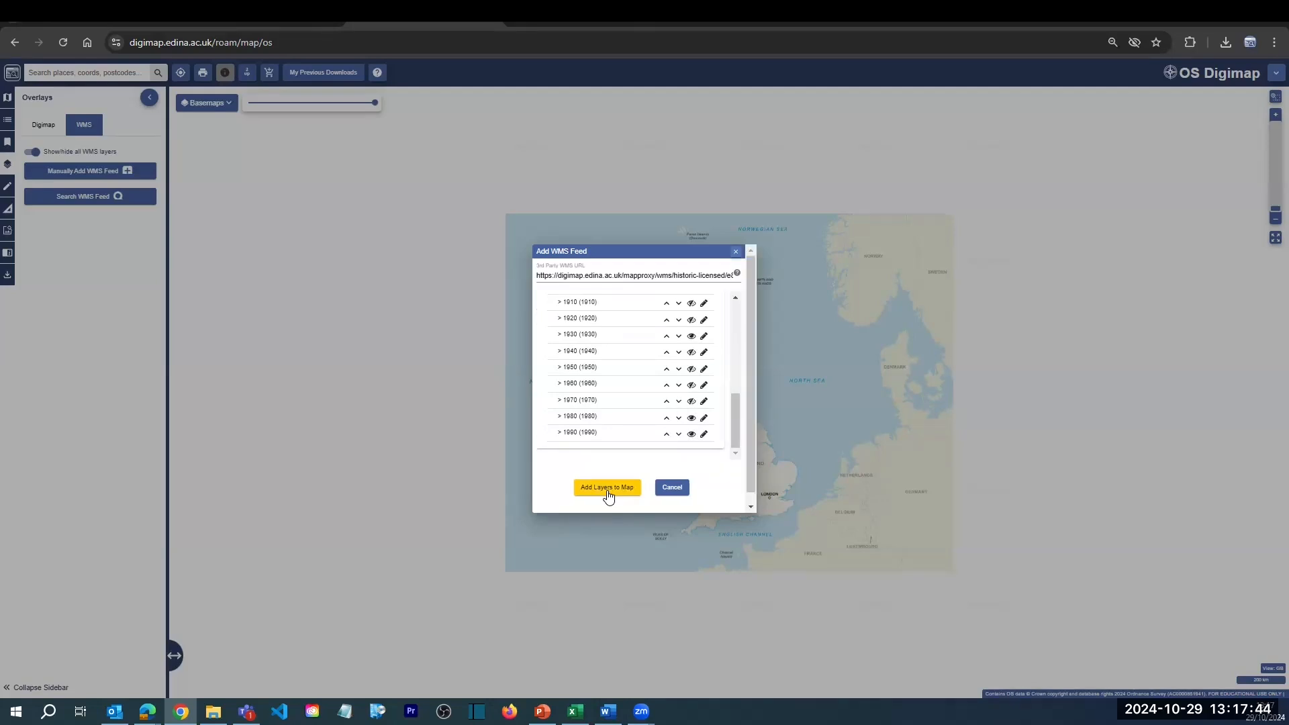
left_click(636, 430)
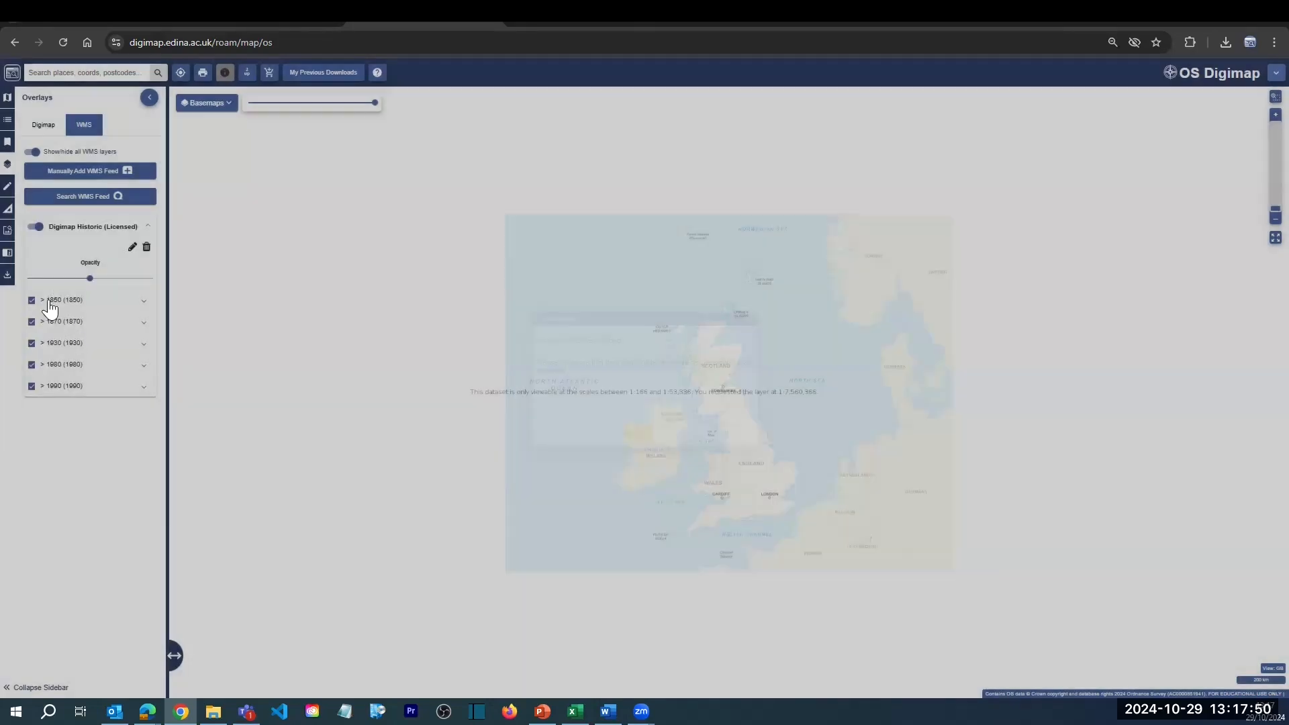
Toggle the visibility of the 1850 layer in the Digimap Historic (Licensed) WMS feed.
left_click(144, 306)
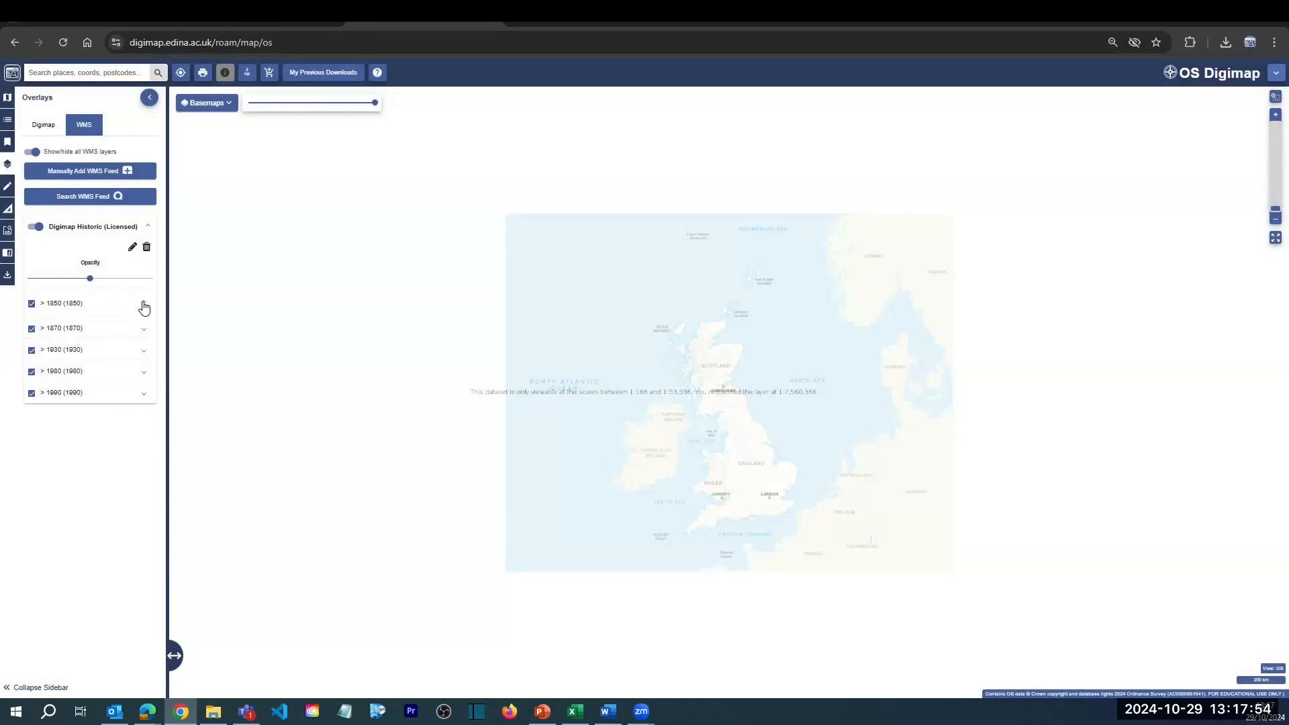
left_click(42, 305)
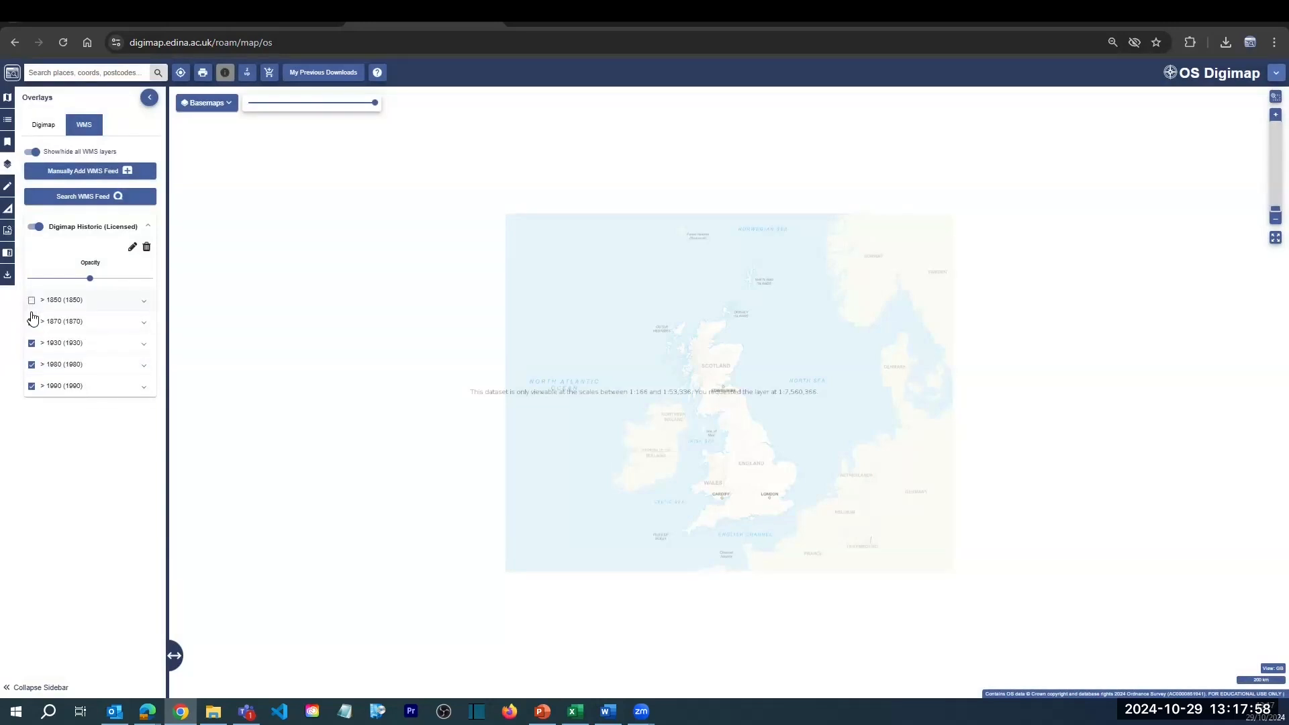
left_click(32, 323)
Examine the Historic WMS overlay on the basemap around Yorkshire and northern England at several zoom levels.
scroll(742, 428, "up", 1)
scroll(742, 428, "up", 1)
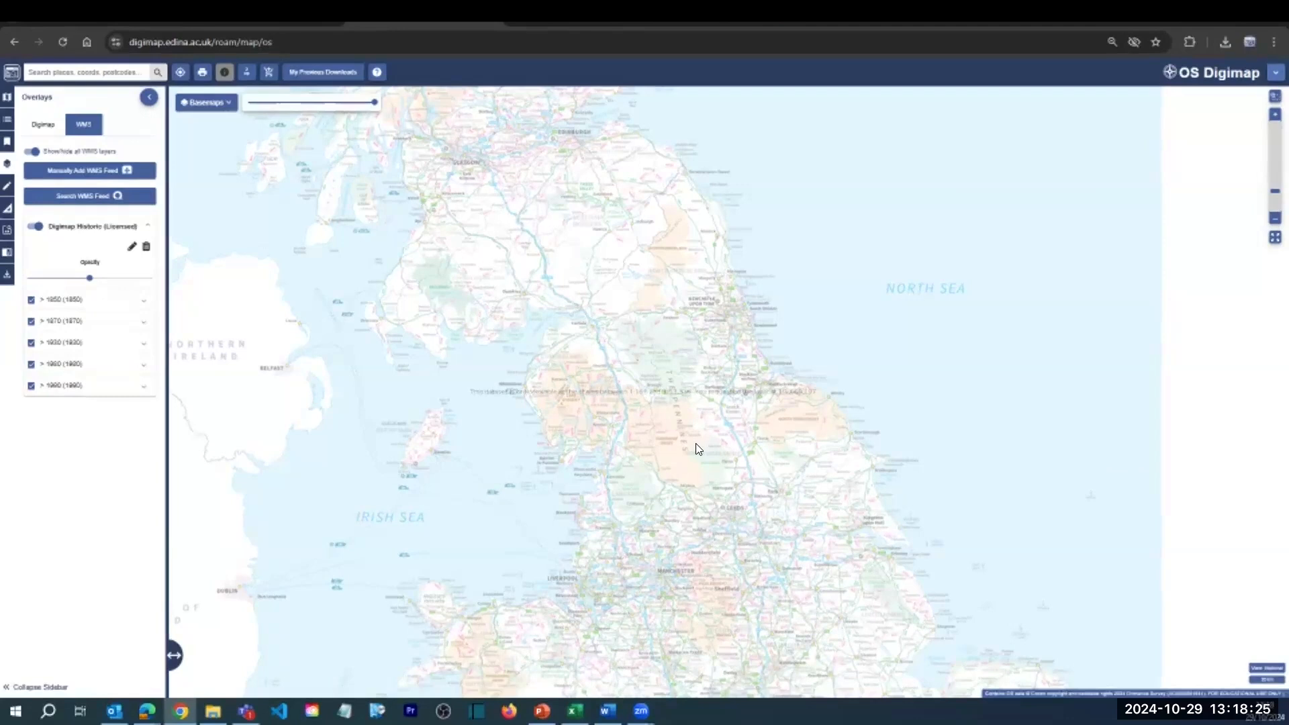
scroll(698, 449, "down", 1)
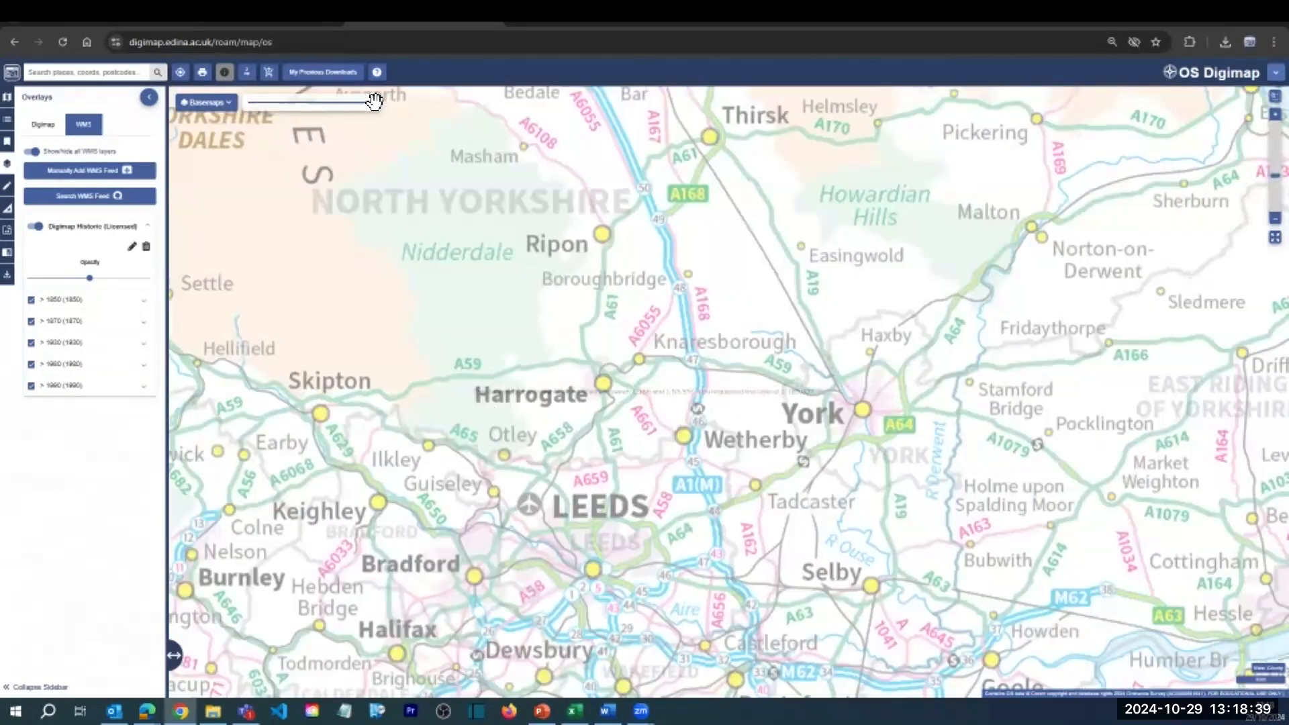
left_click_drag(353, 100, 332, 107)
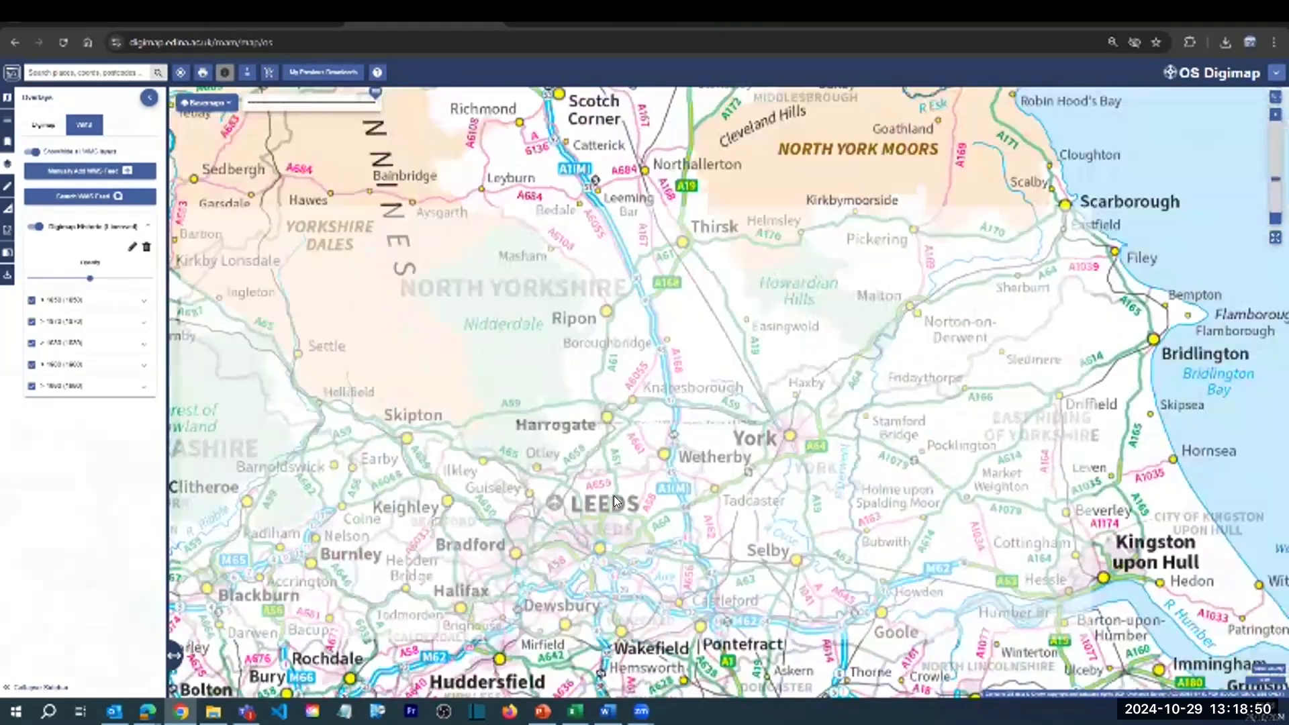
scroll(613, 495, "down", 1)
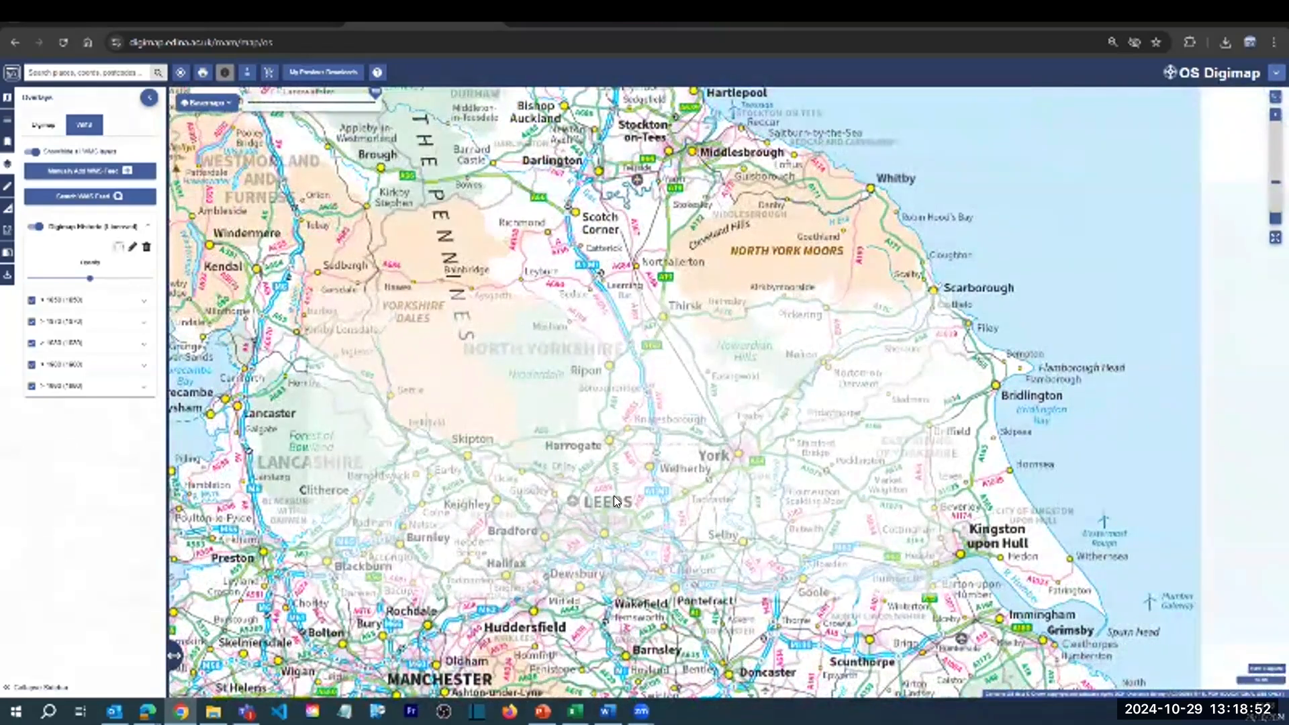
scroll(613, 495, "down", 1)
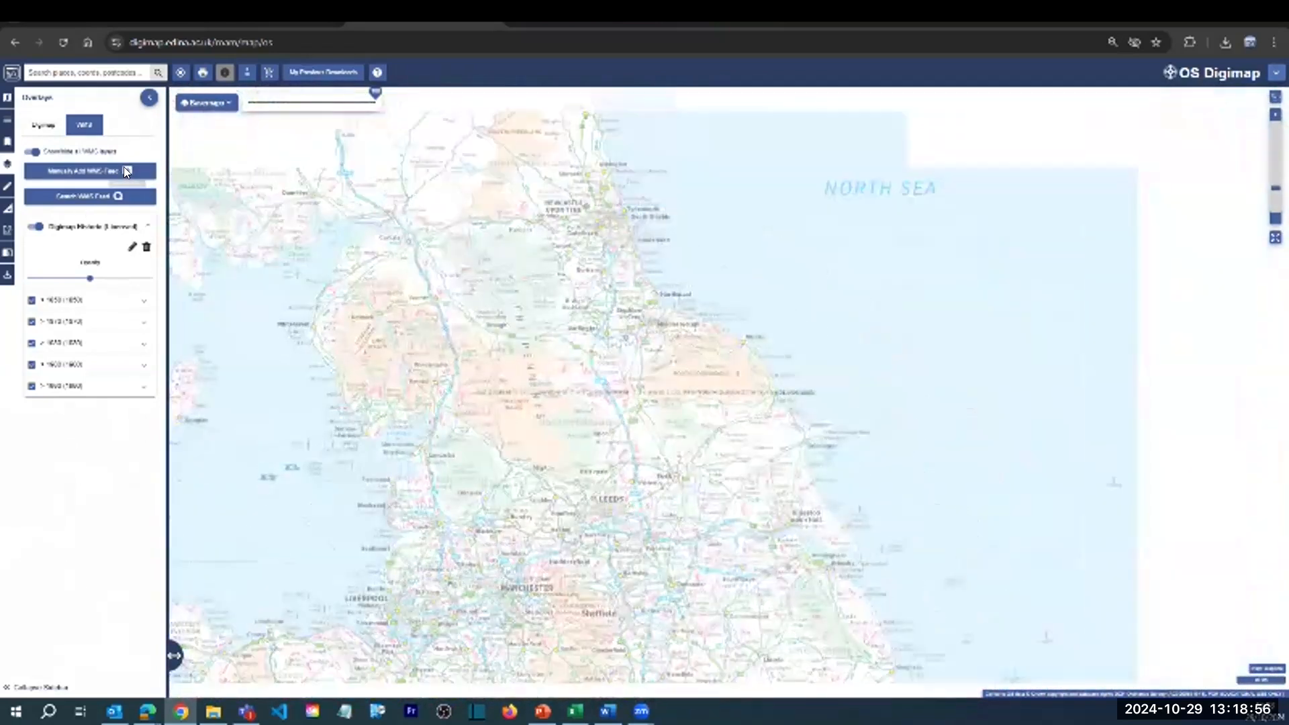
Open the form for a manual WMS feed, and copy the WMS View address of data.gov.uk's Cumbria Household Waste Recycling Centres dataset.
left_click(125, 172)
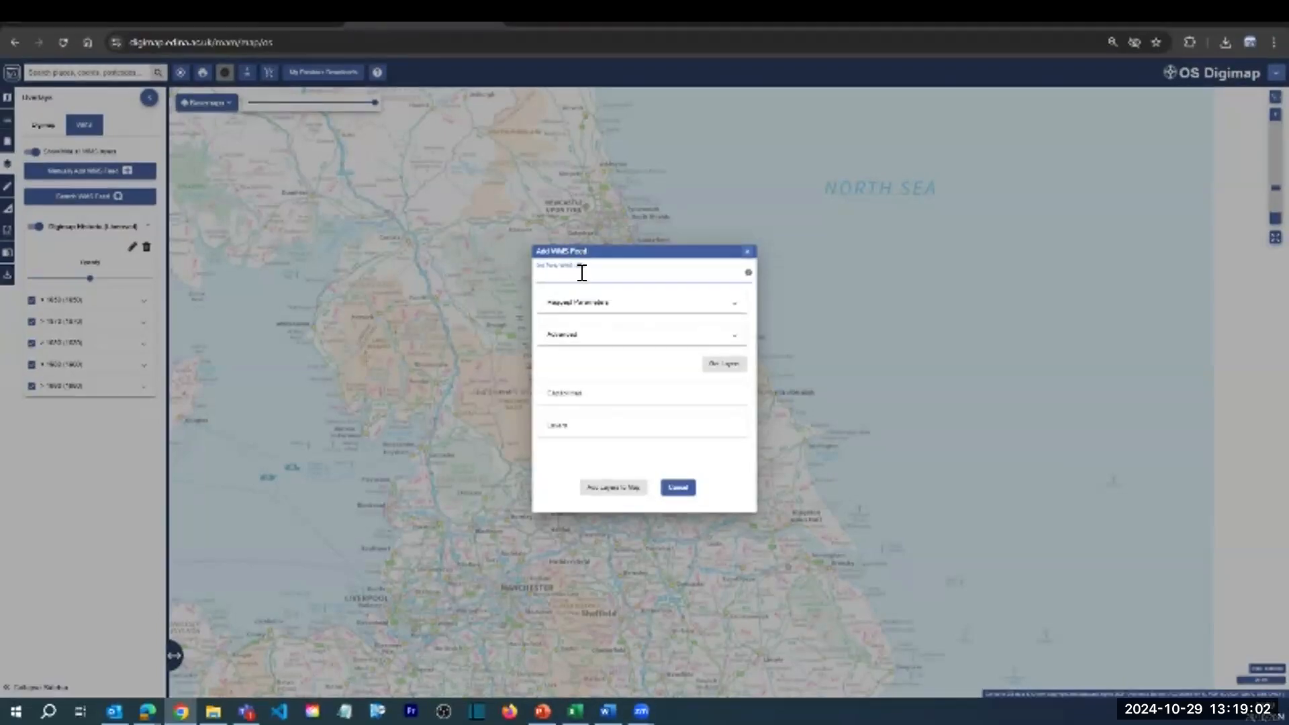
left_click(528, 25)
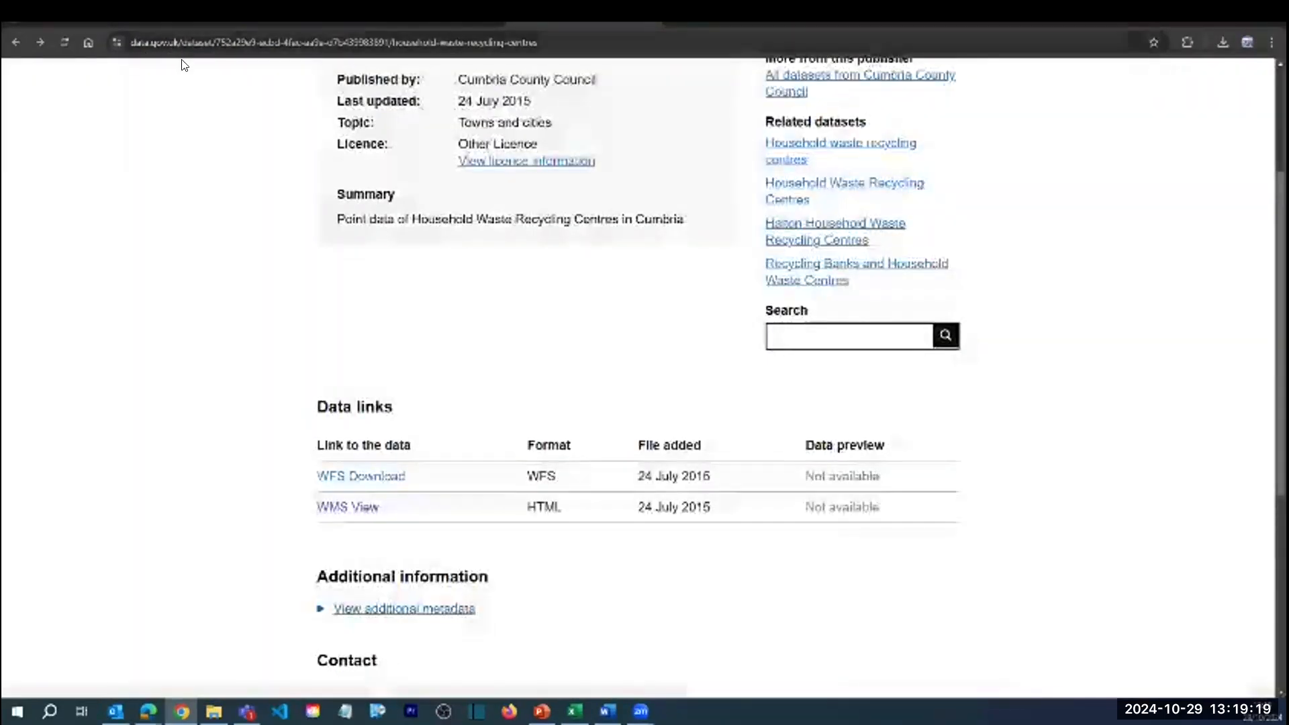
left_click(341, 505)
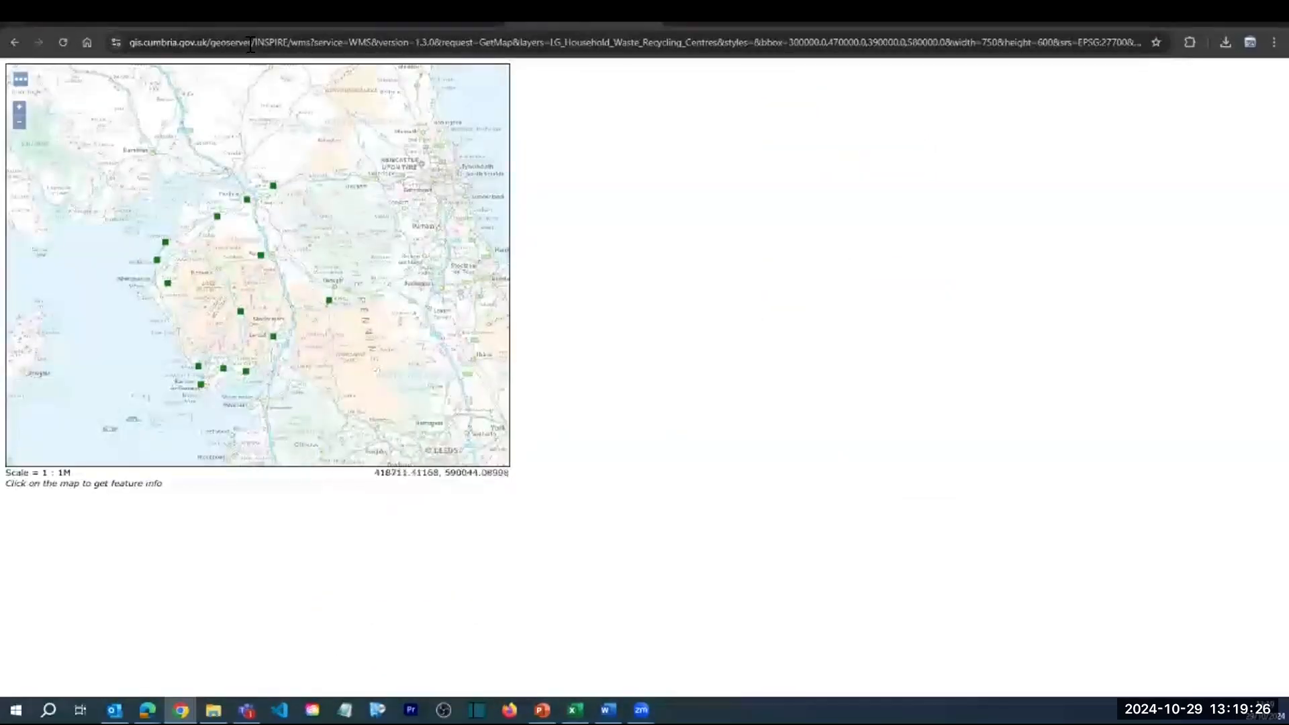
left_click(248, 41)
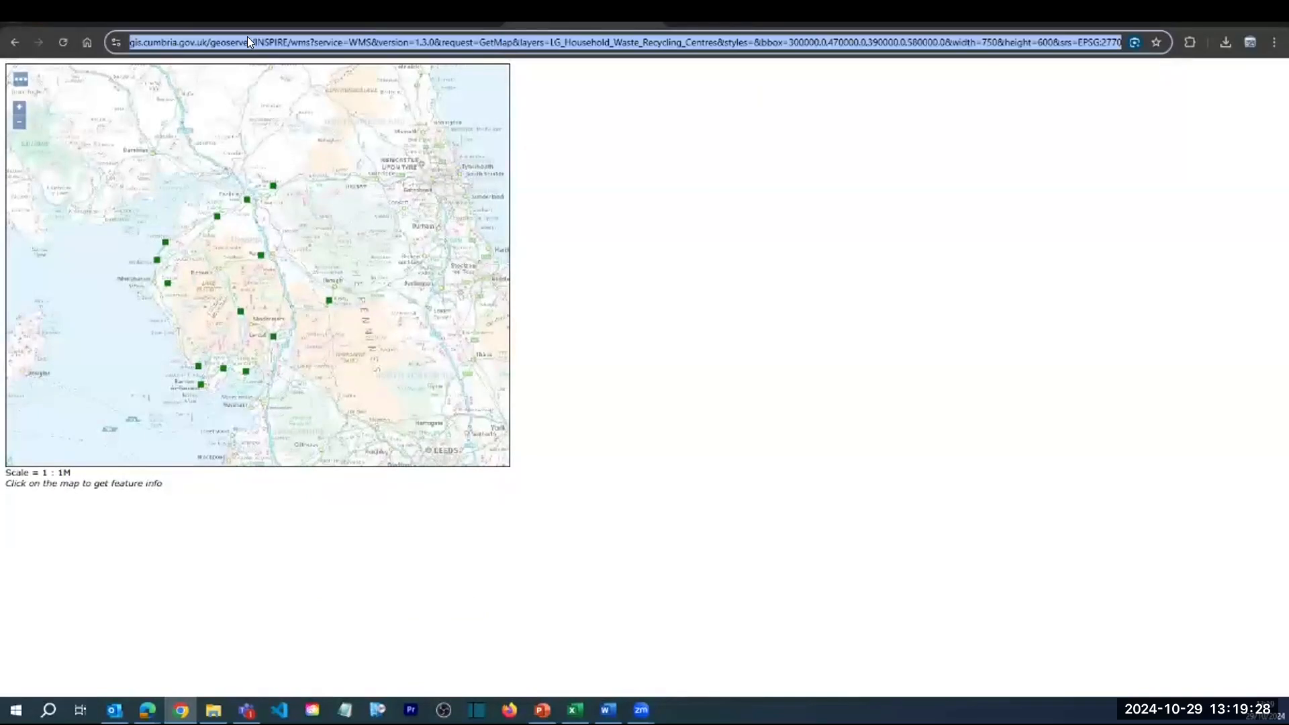
Return to OS Digimap, load the layers from the copied Cumbria INSPIRE WMS address and add them all to the map.
left_click(424, 14)
left_click(635, 275)
key("ctrl+v")
left_click(726, 366)
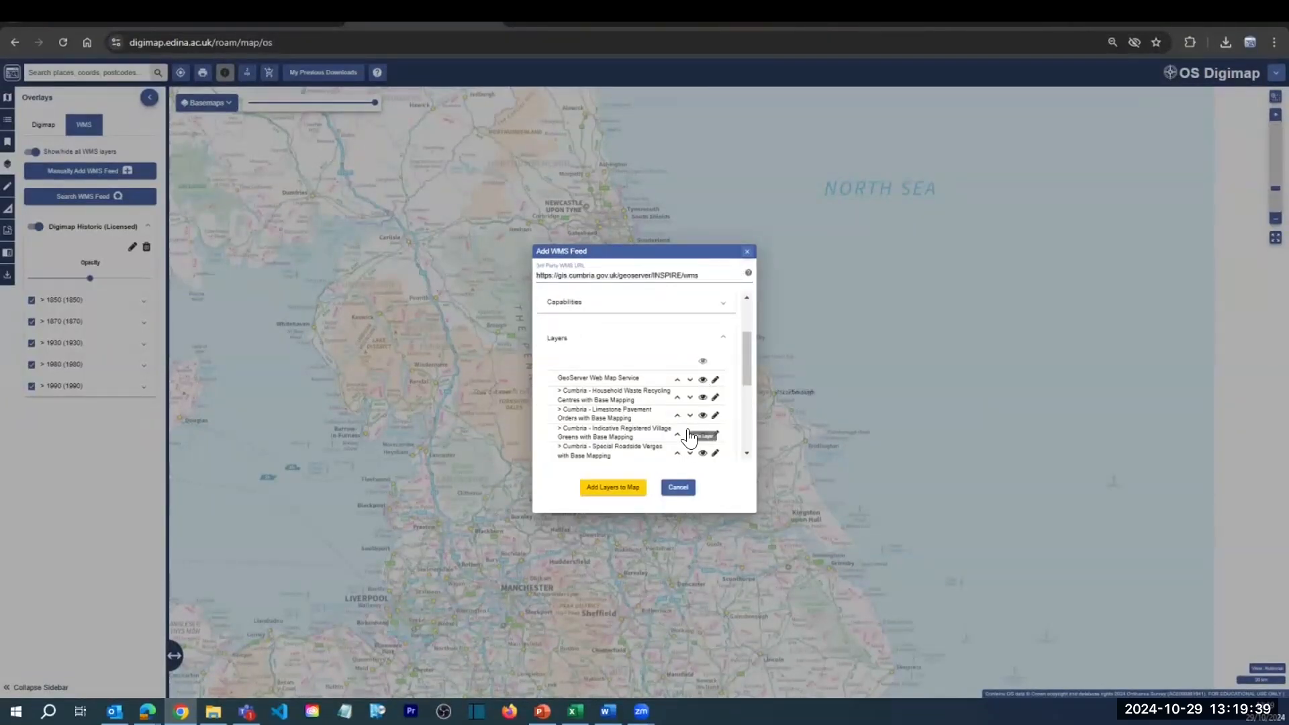
left_click(616, 487)
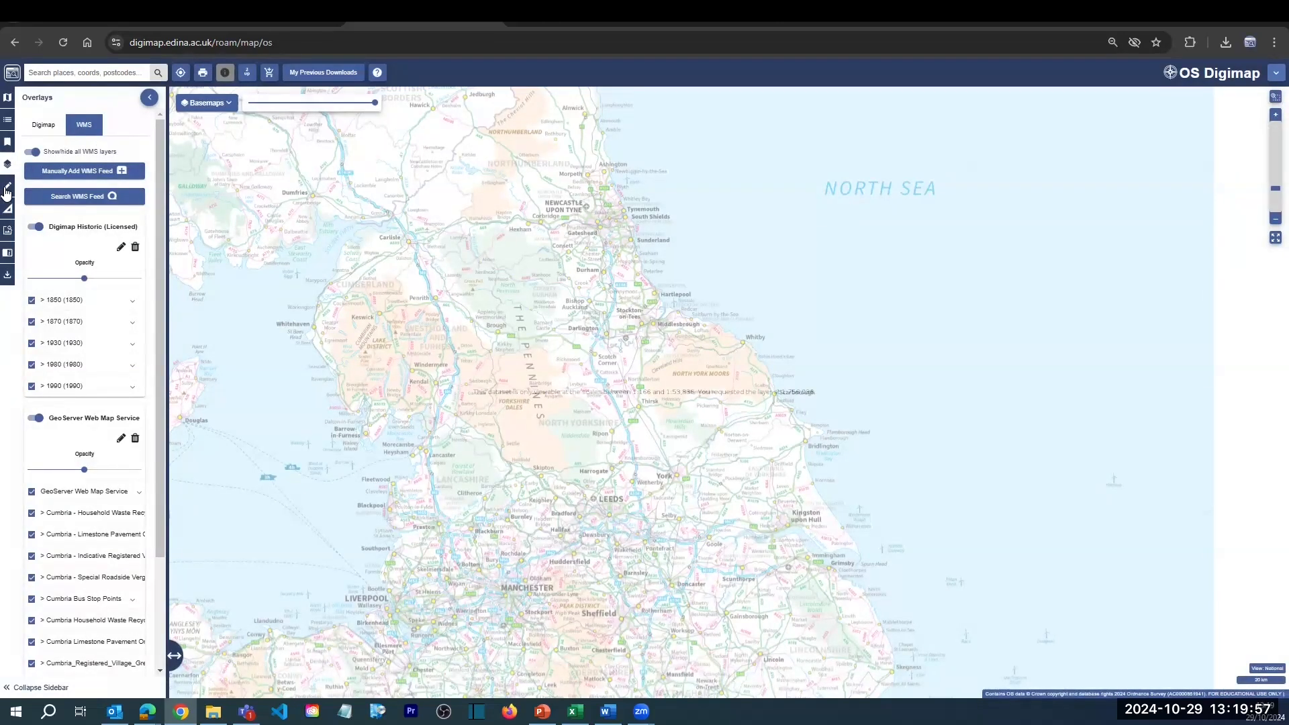
Import the National_Parks_England_GeoJSON zip file as a drawing on the map.
left_click(6, 191)
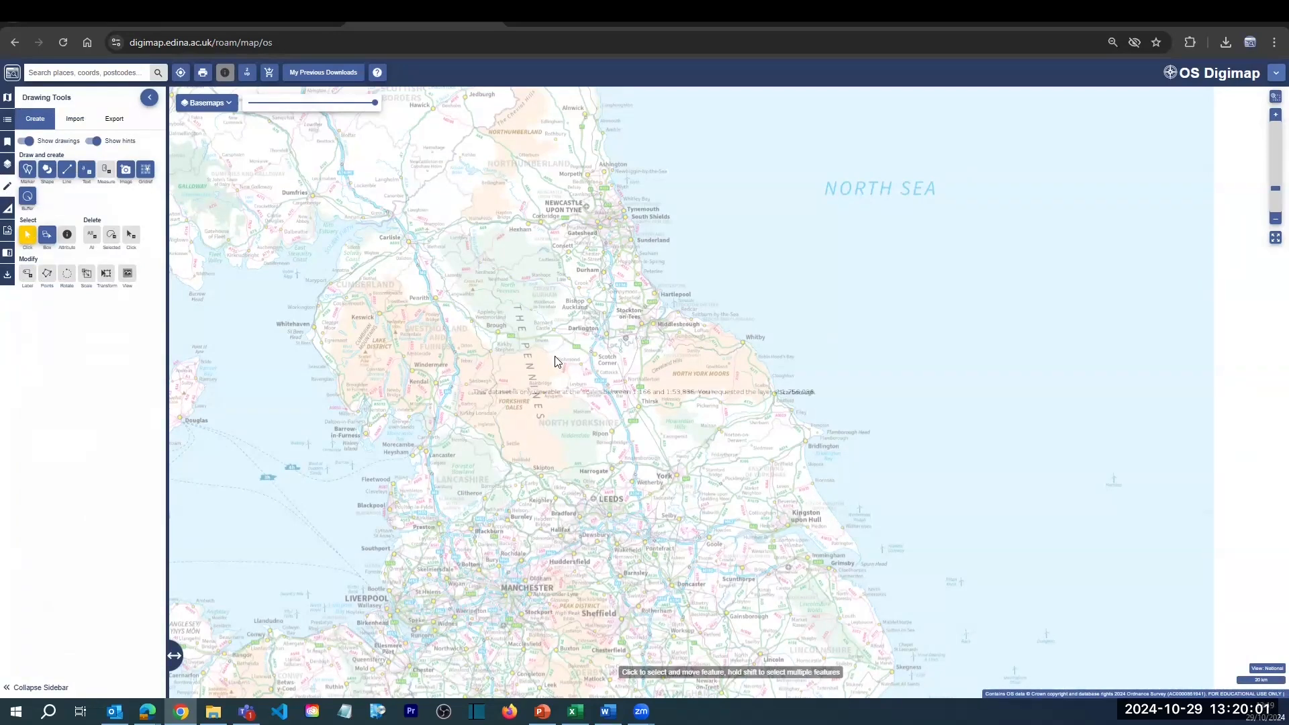
left_click(75, 120)
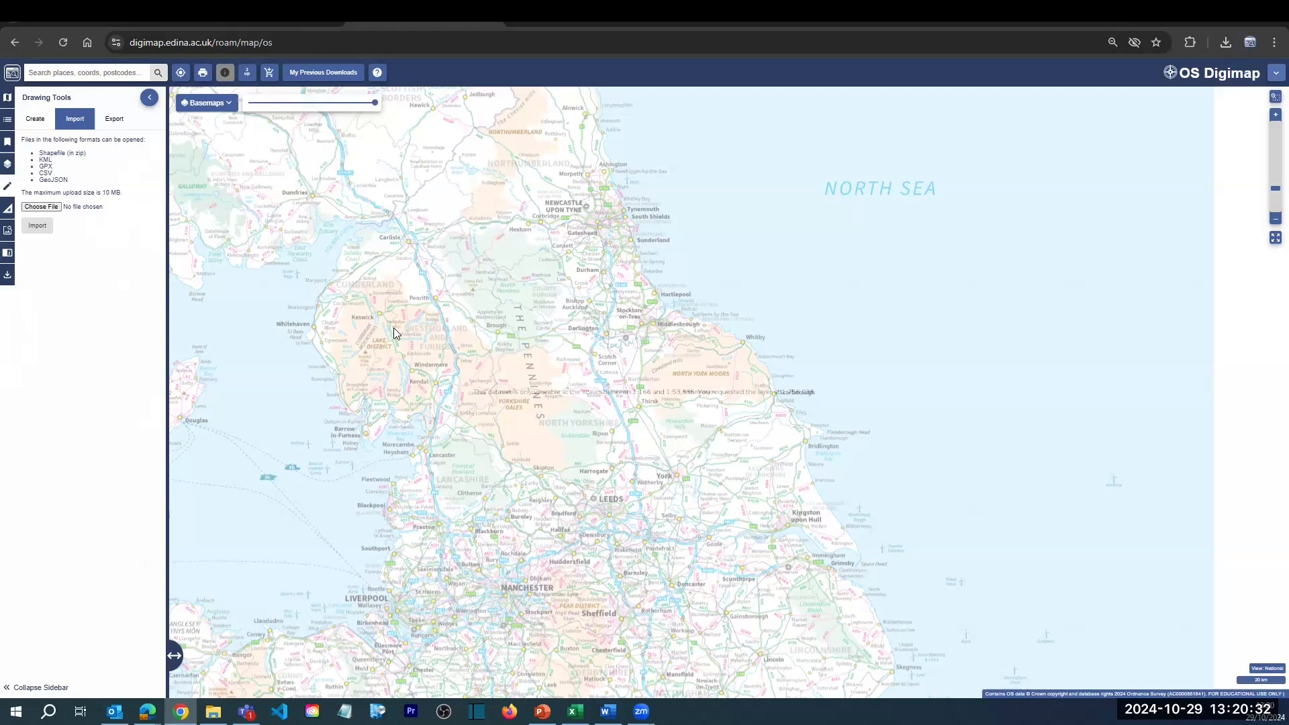
left_click(47, 207)
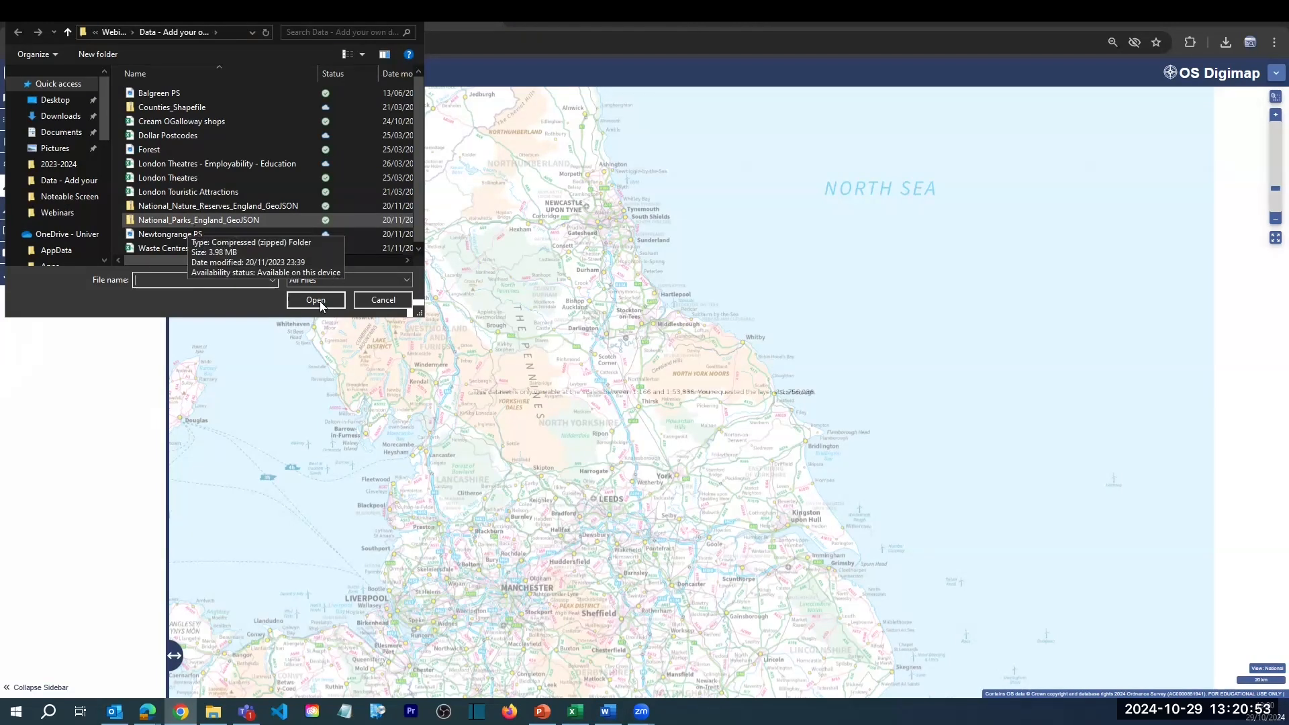
left_click(202, 220)
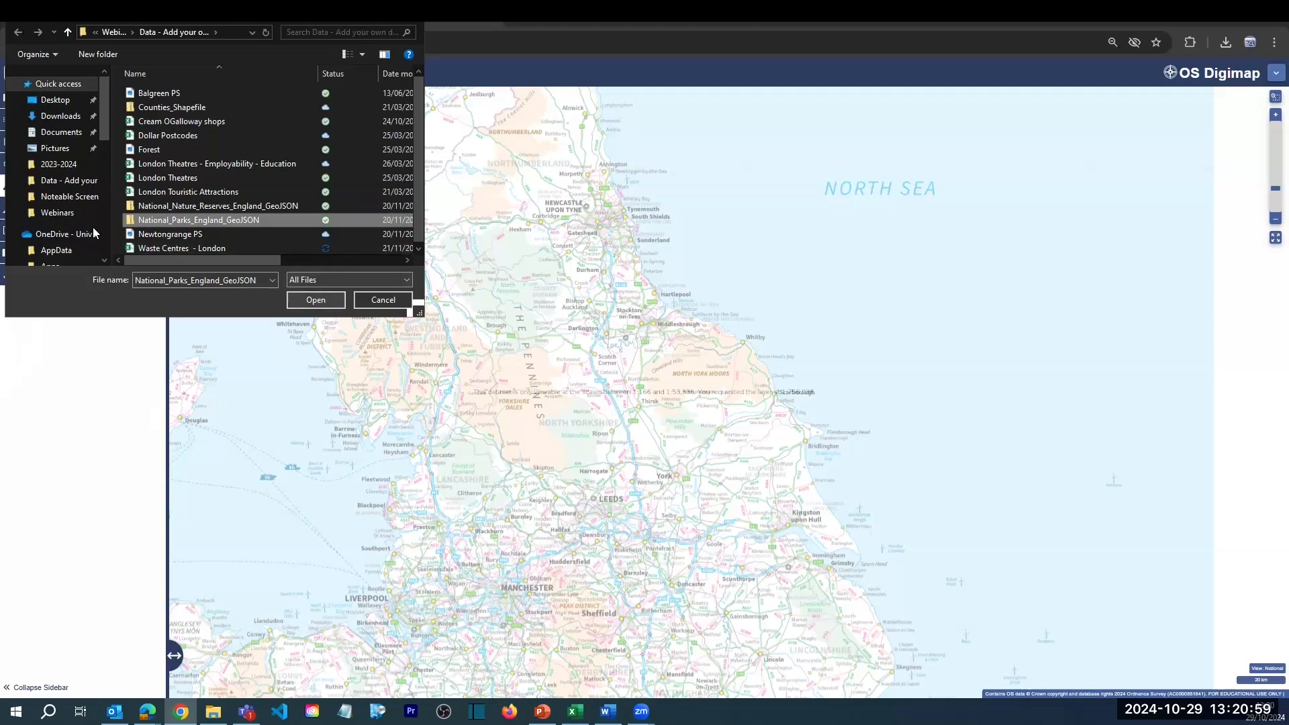
left_click(315, 299)
left_click(37, 226)
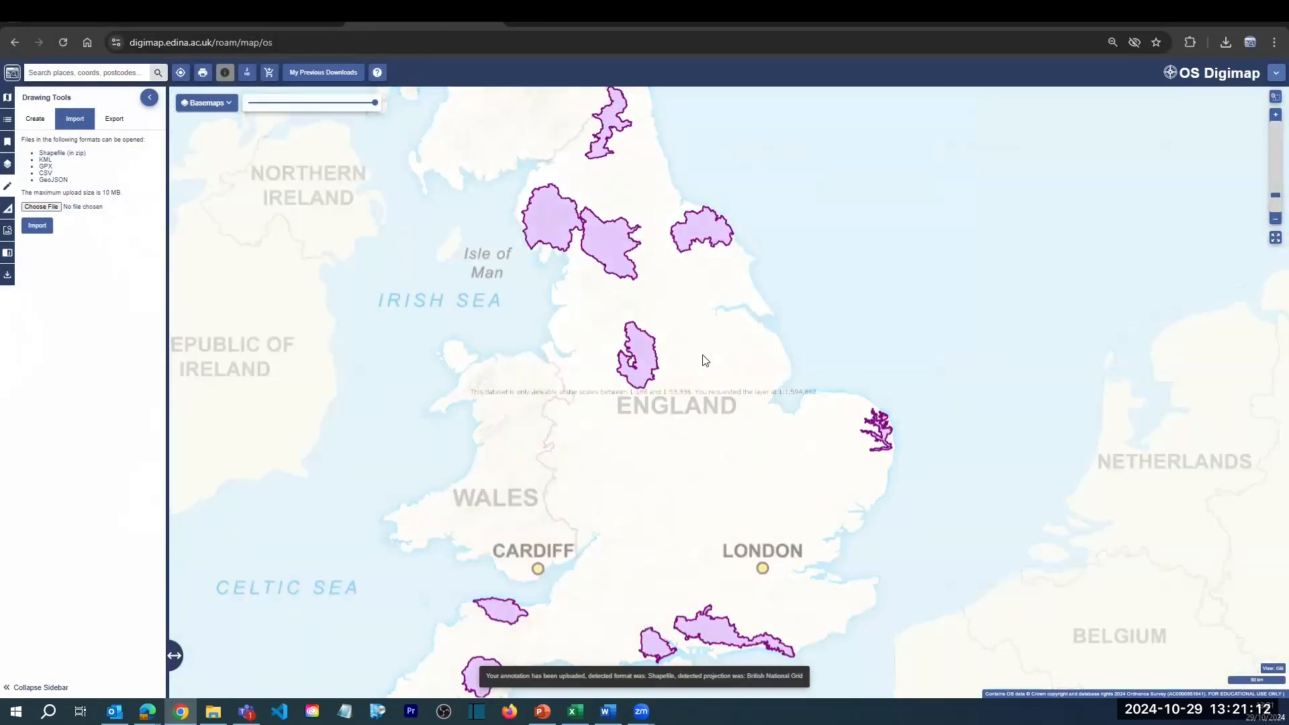
scroll(705, 360, "down", 1)
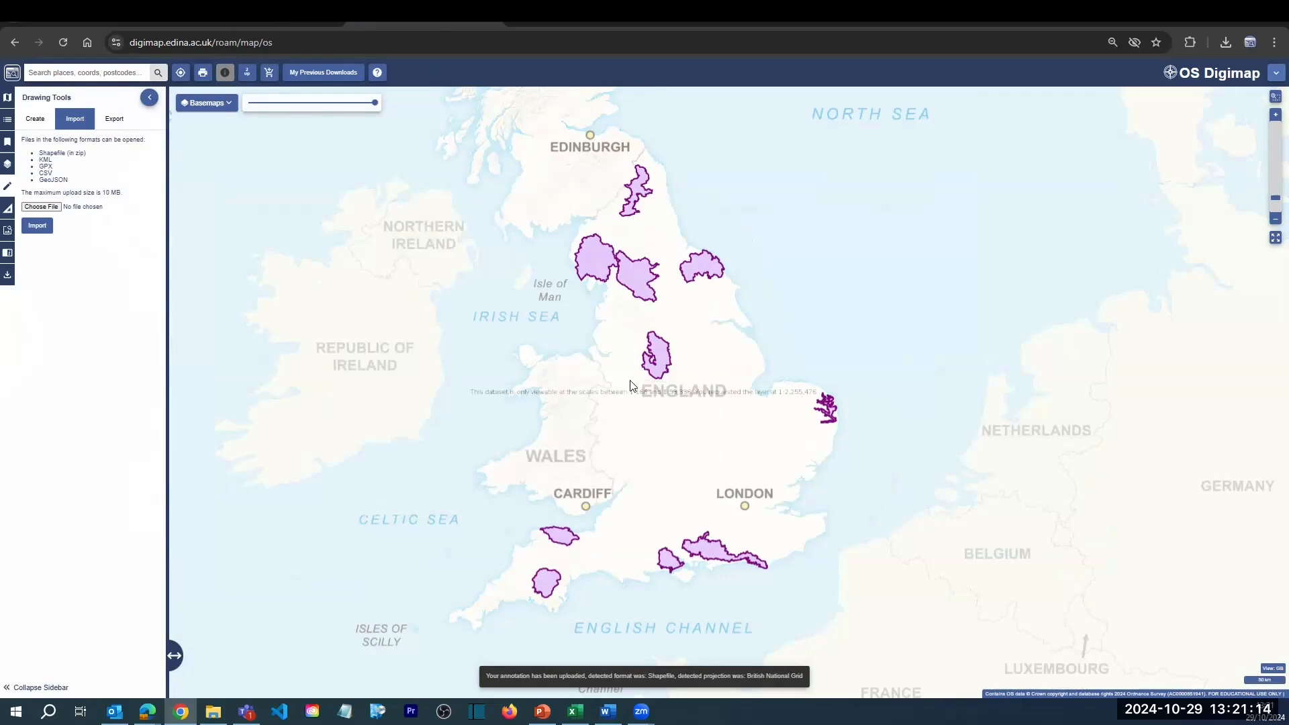
Import the National_Nature_Reserves_England_GeoJSON zip file and merge it with the existing annotations.
left_click(42, 207)
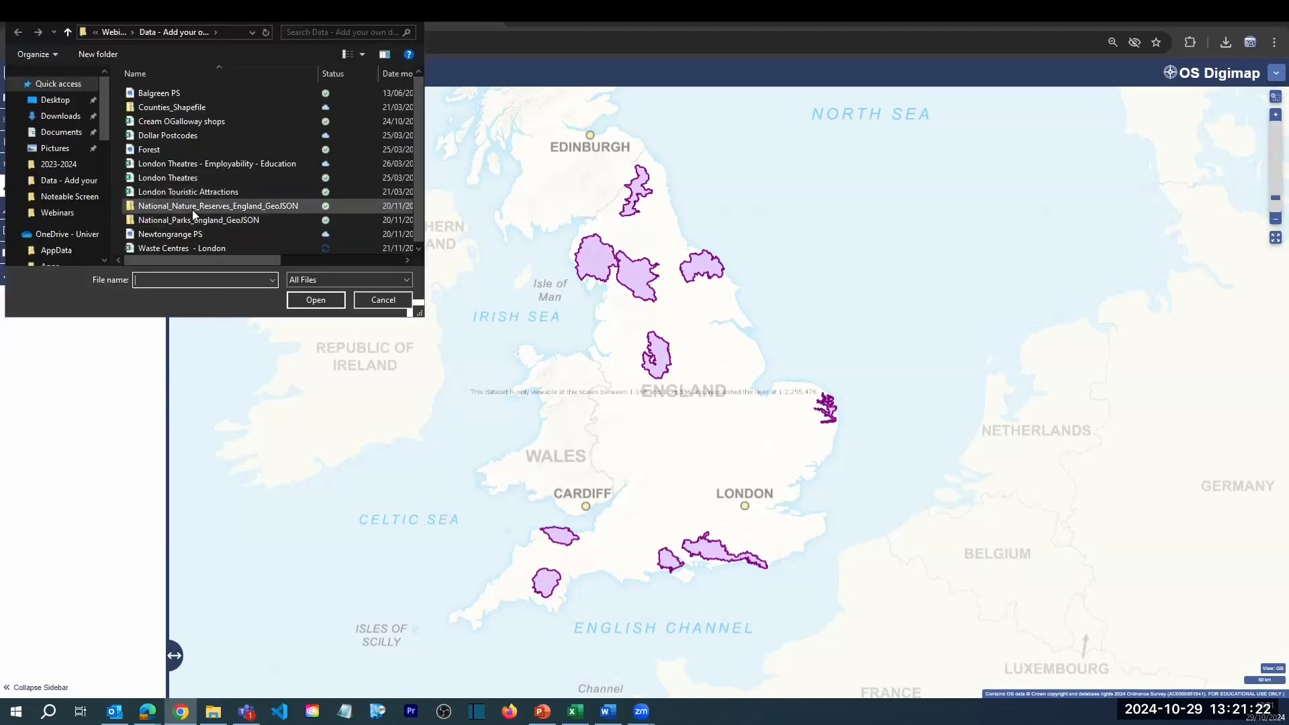
left_click(192, 210)
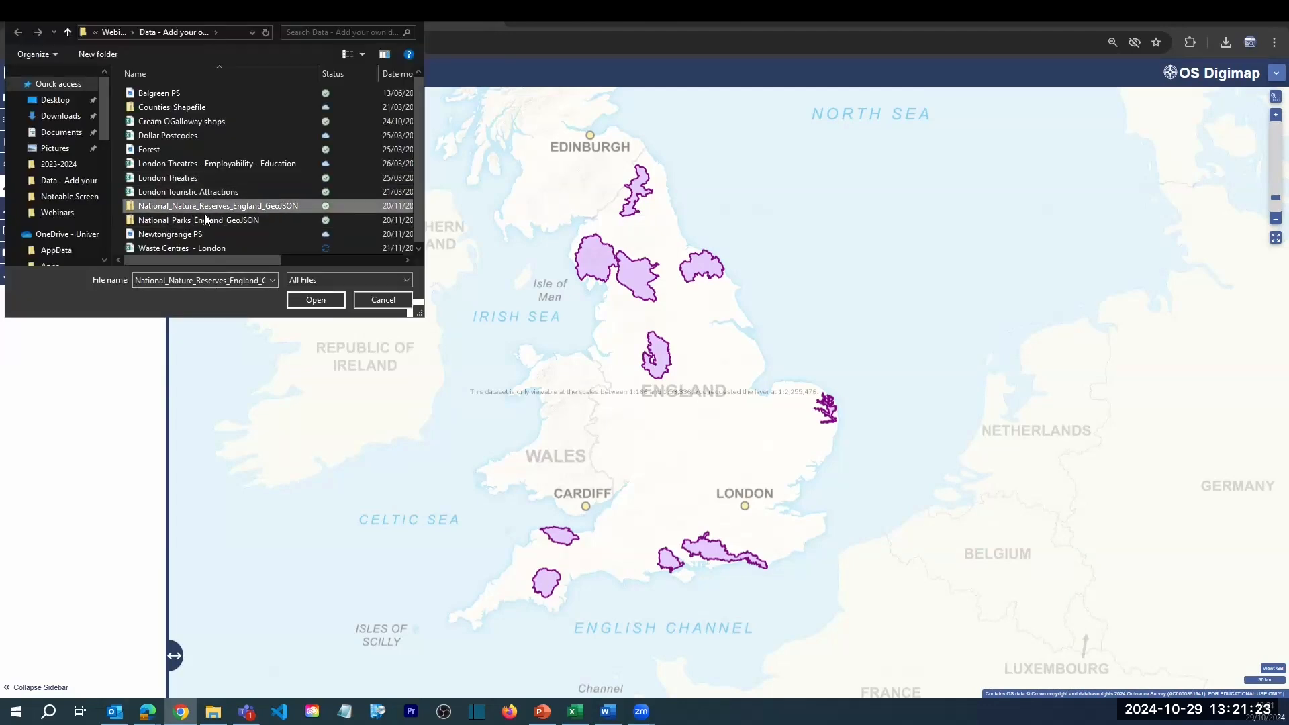
left_click(306, 295)
left_click(41, 227)
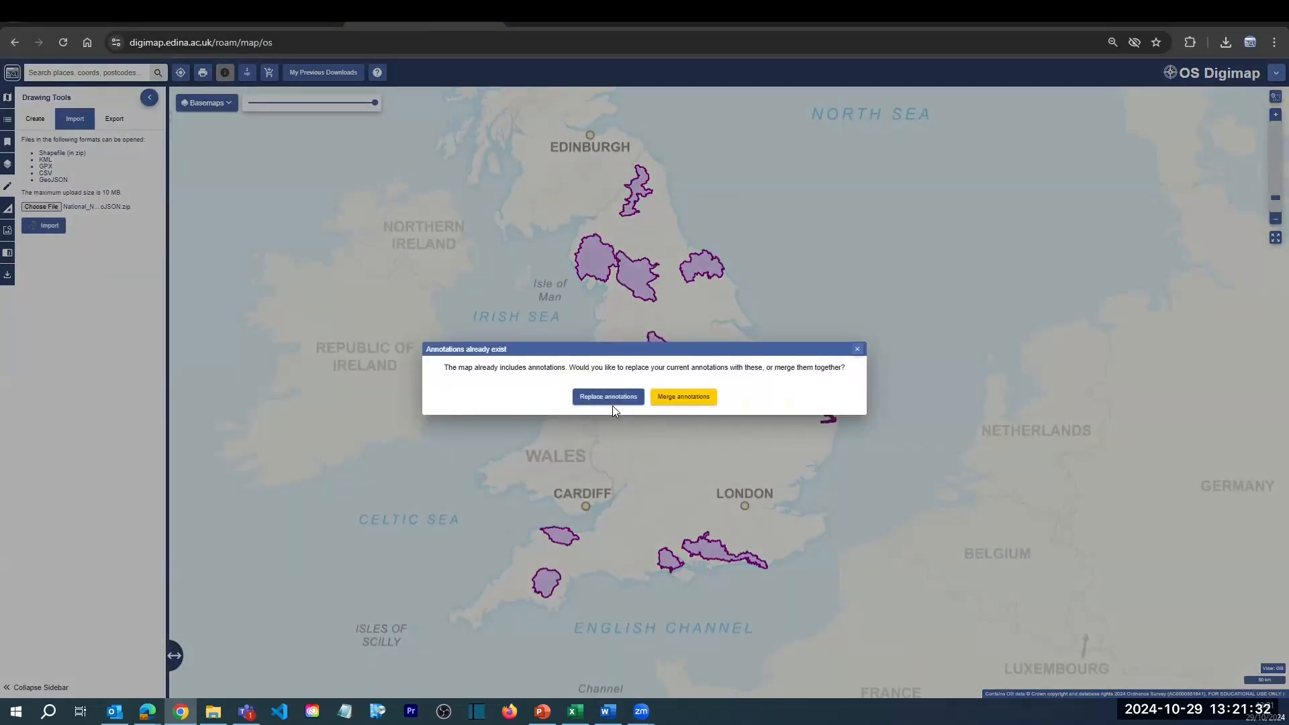
left_click(677, 397)
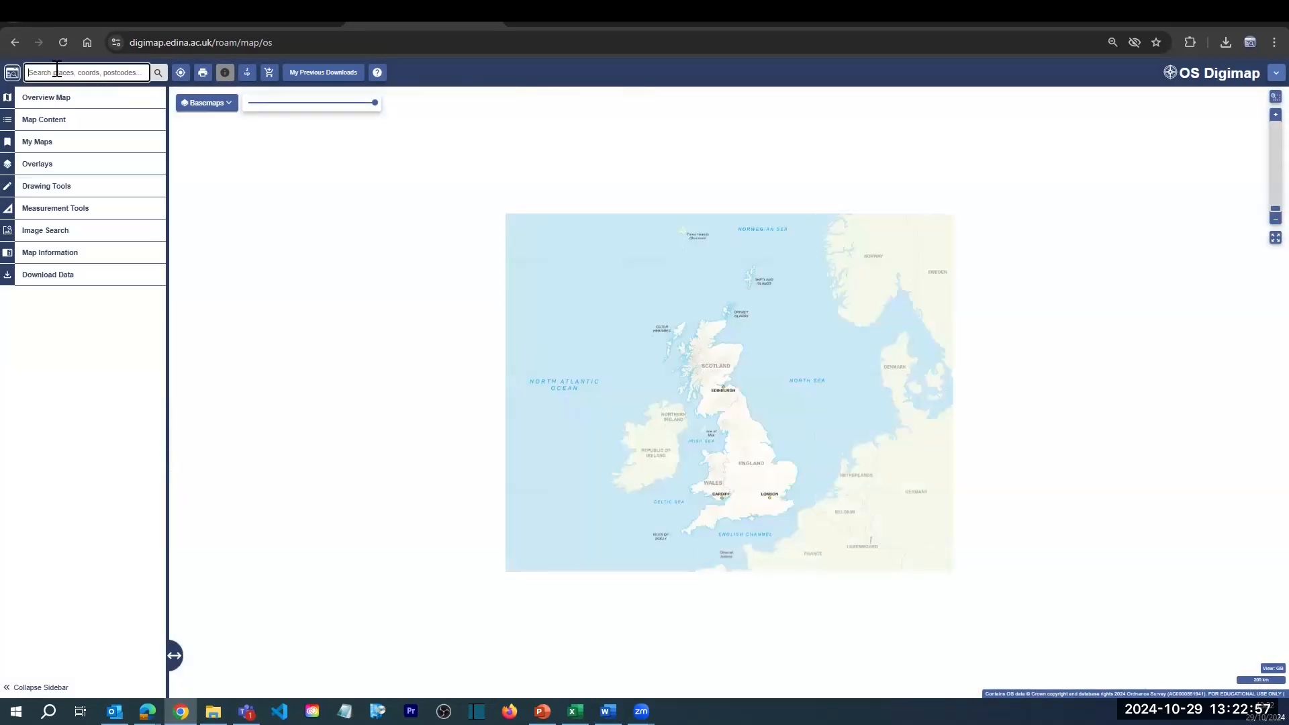
Search for "torness power station", go to the East Lothian match and show the site's buildings at street-level detail.
left_click(54, 72)
type("torness")
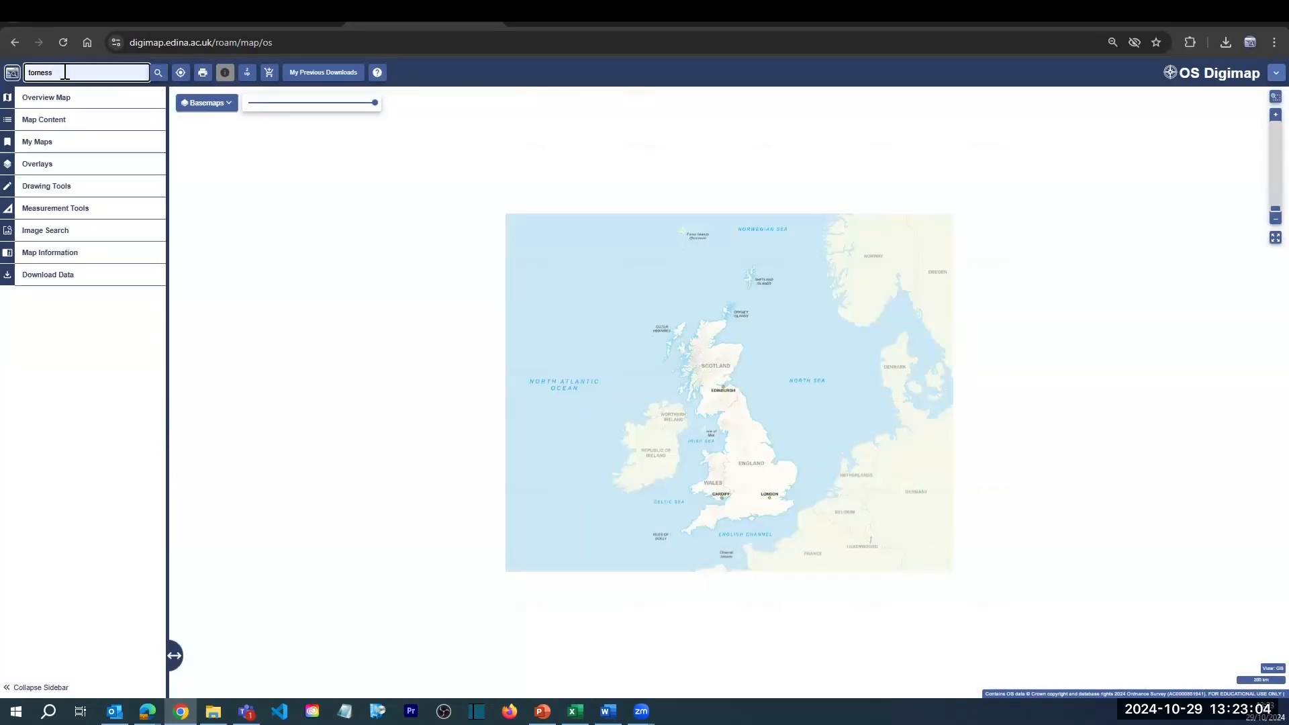
left_click(90, 128)
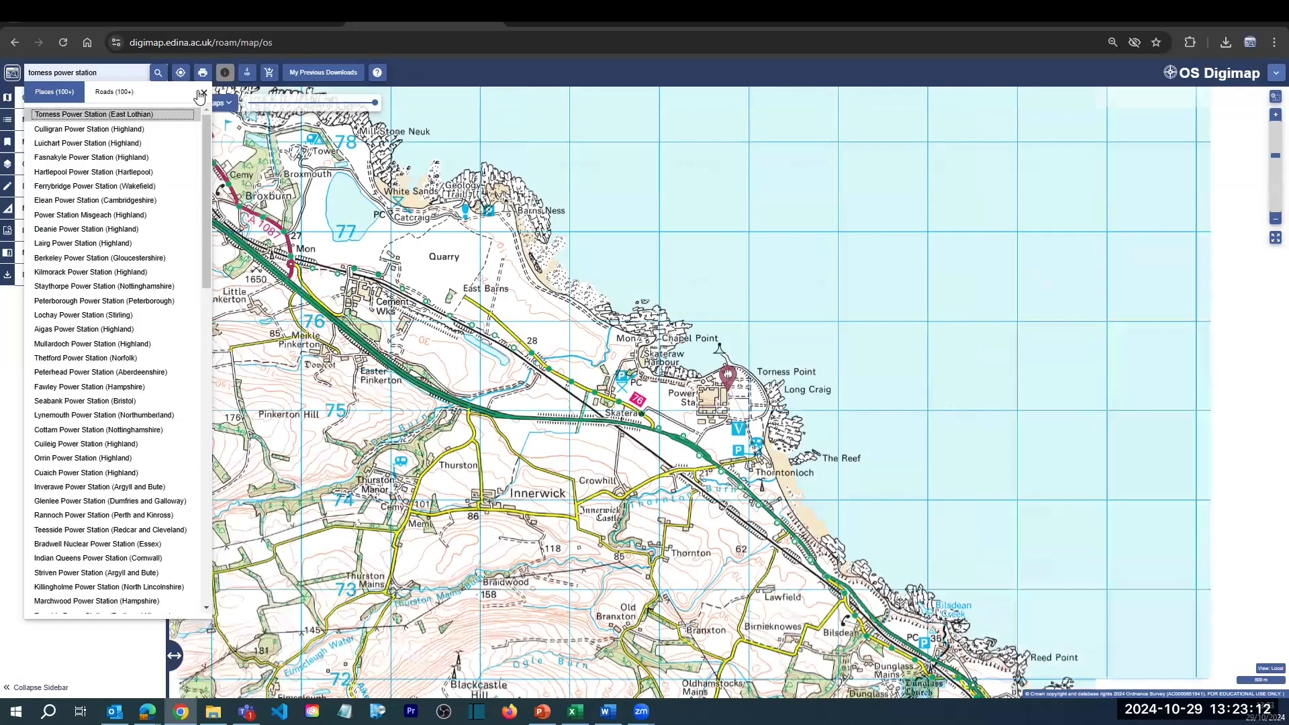
left_click(764, 453)
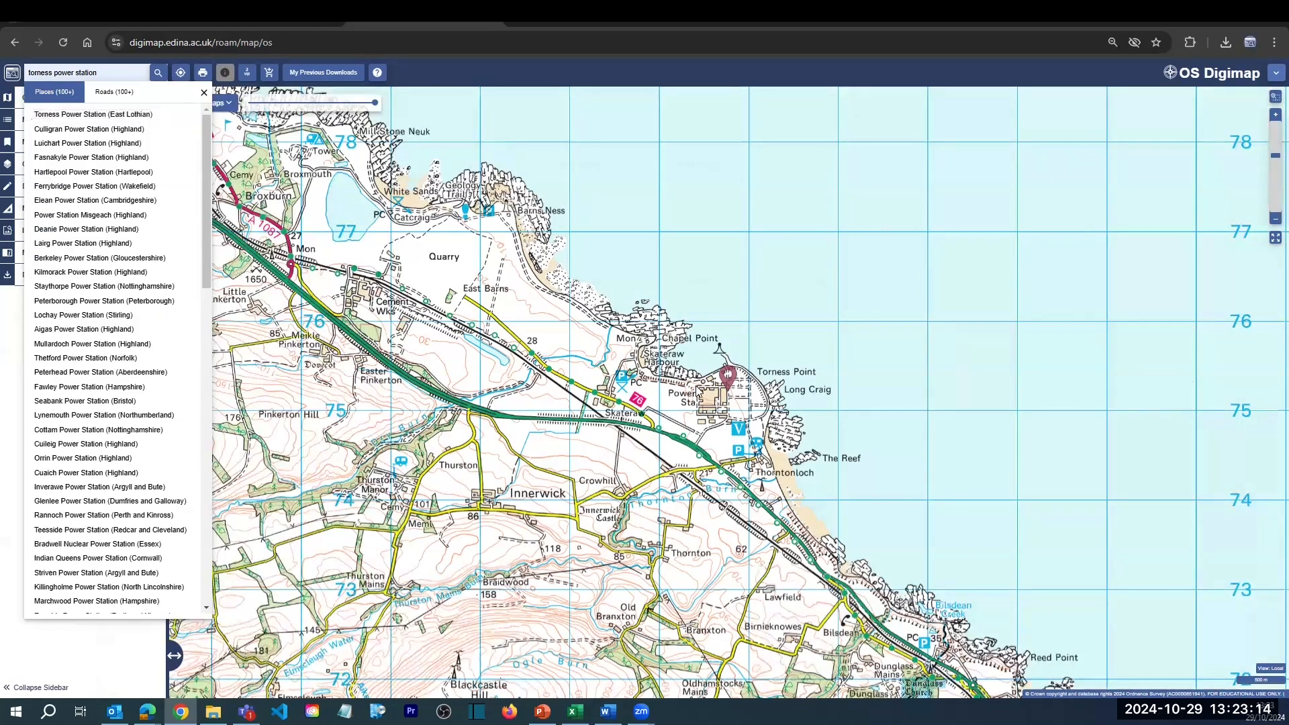
scroll(698, 392, "up", 2)
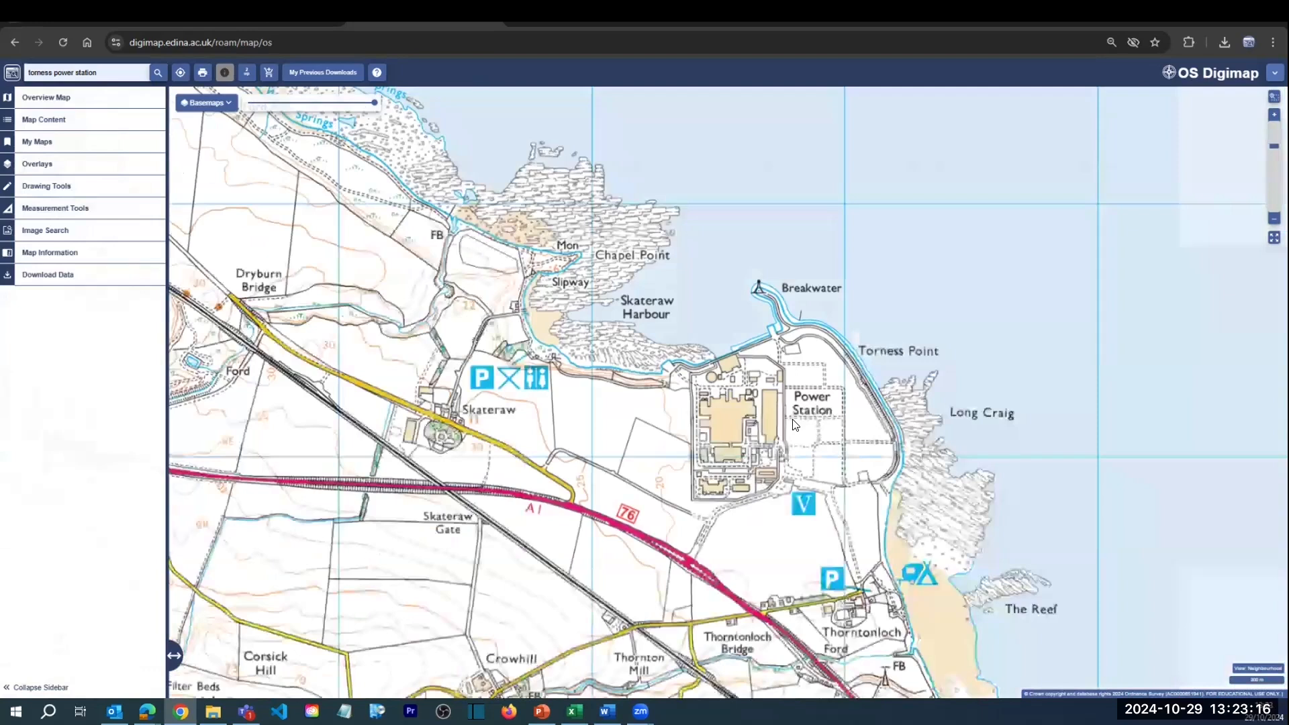
scroll(752, 433, "up", 1)
left_click_drag(726, 376, 626, 322)
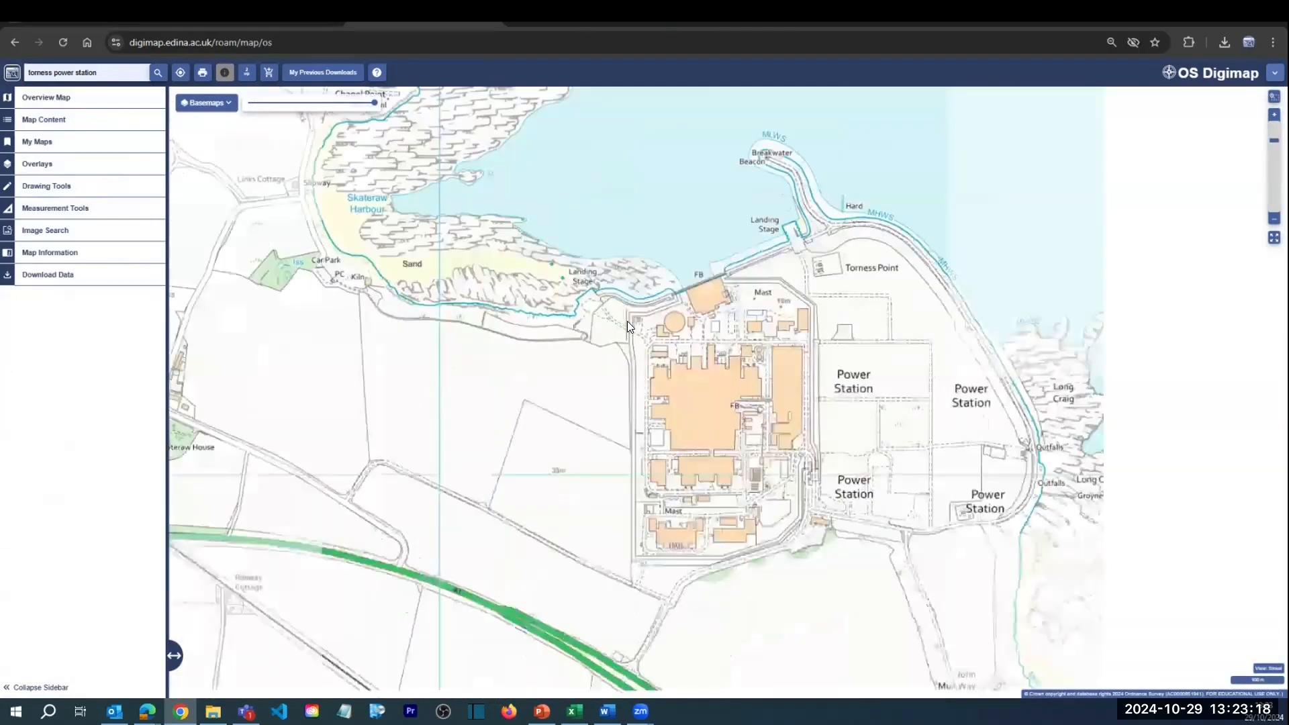
scroll(627, 326, "up", 1)
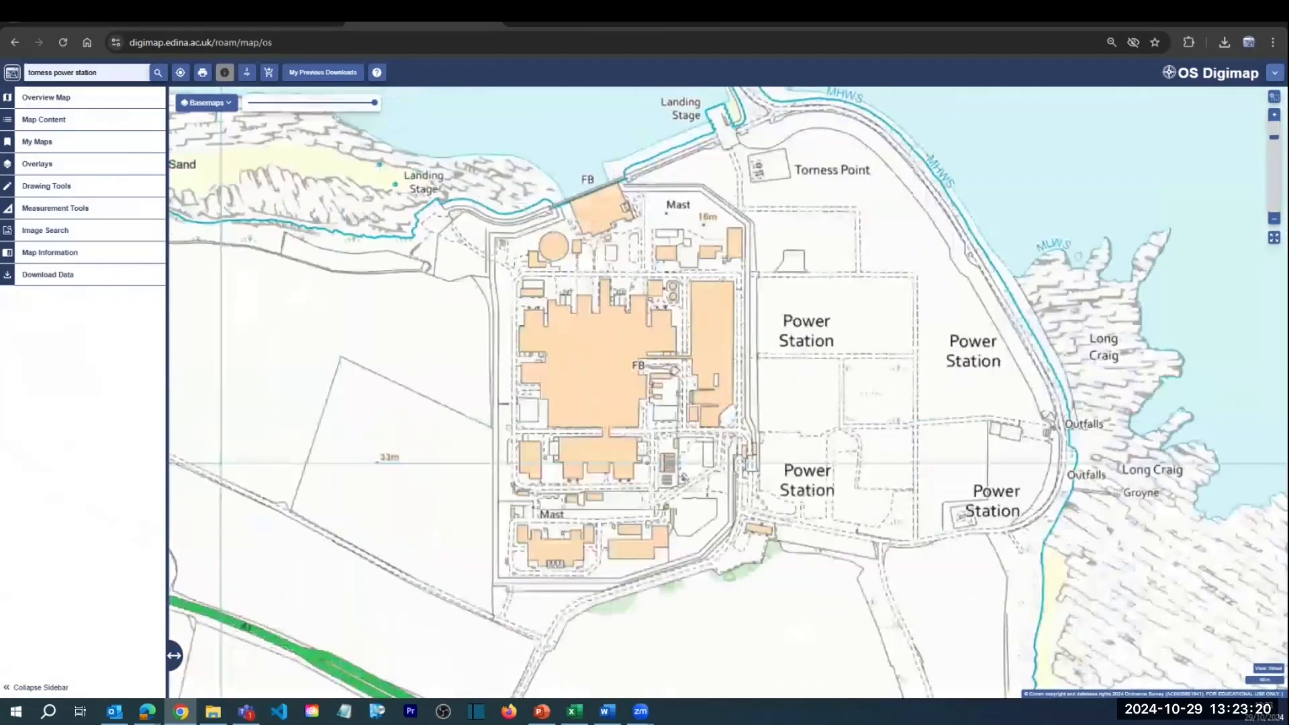
Place a balloon marker on the main building of Torness Power Station.
left_click(10, 191)
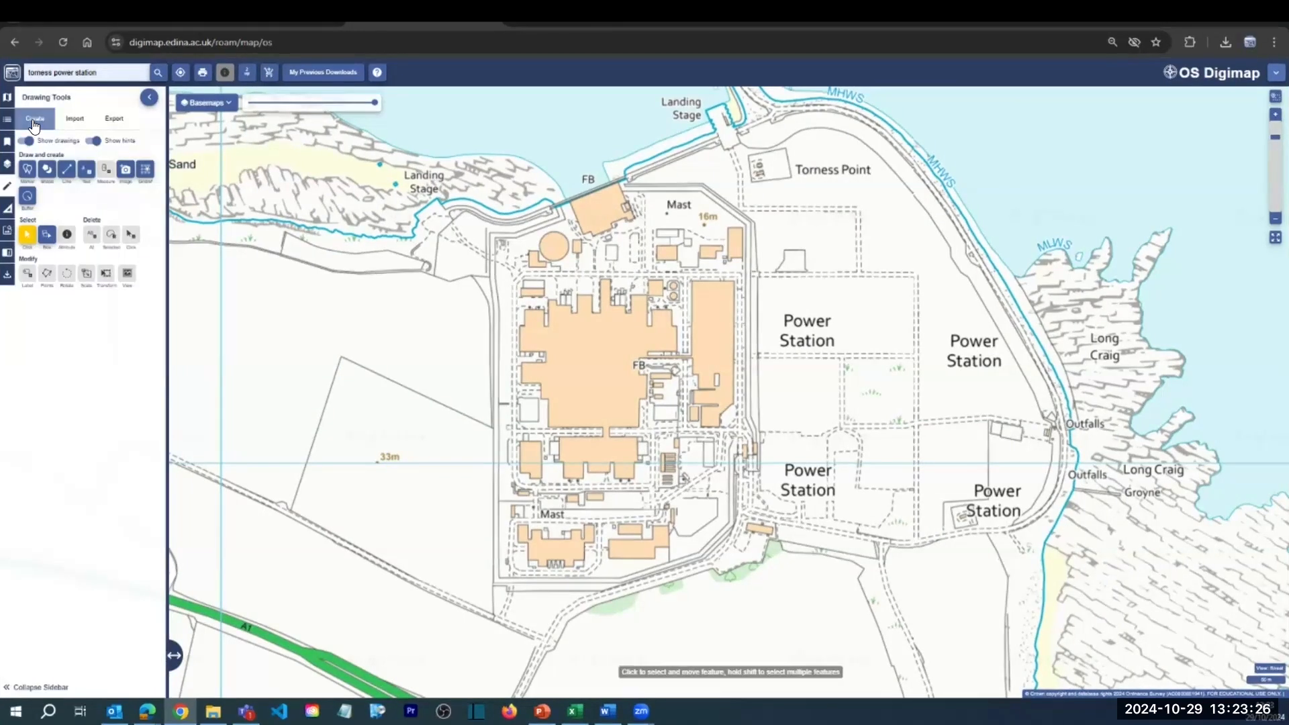
left_click(28, 173)
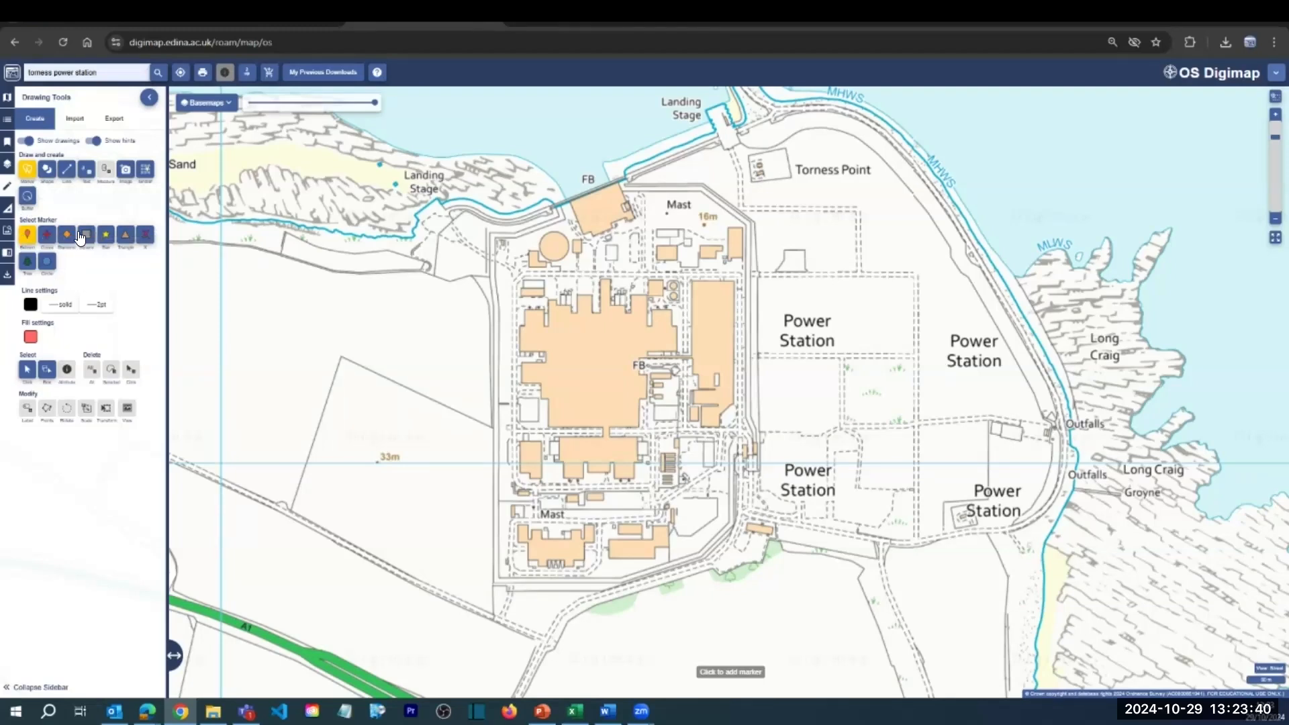
left_click(611, 356)
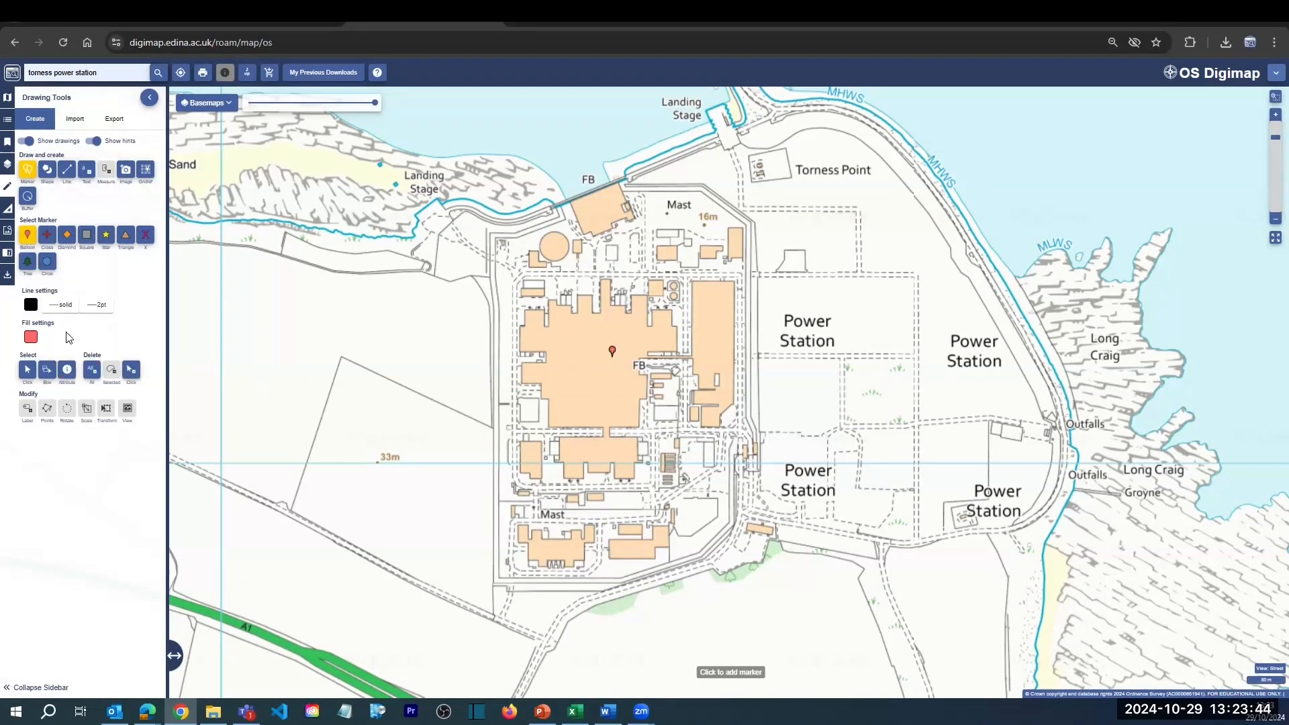
Select the power station marker and change its fill to blue #0000ff with higher opacity.
left_click(26, 372)
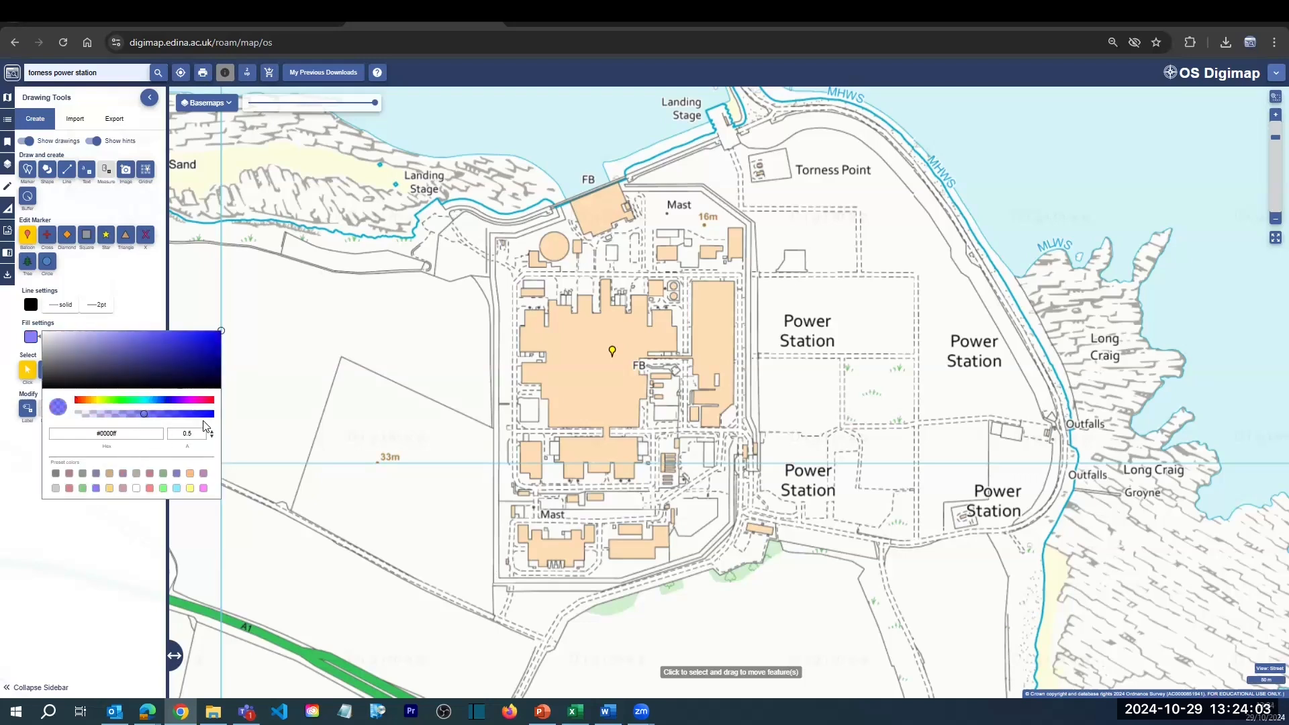
left_click(202, 416)
left_click(604, 359)
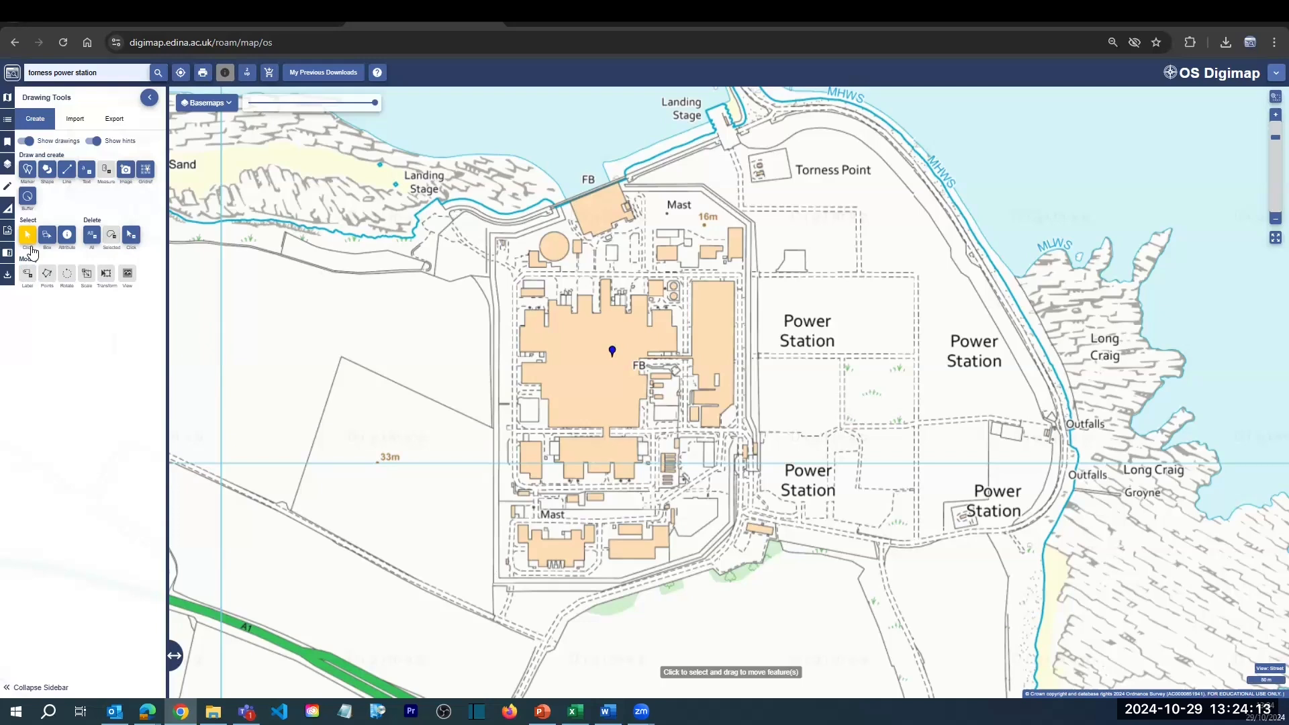
Draw a polygon tracing the long building just east of Torness Power Station's main building.
left_click(47, 175)
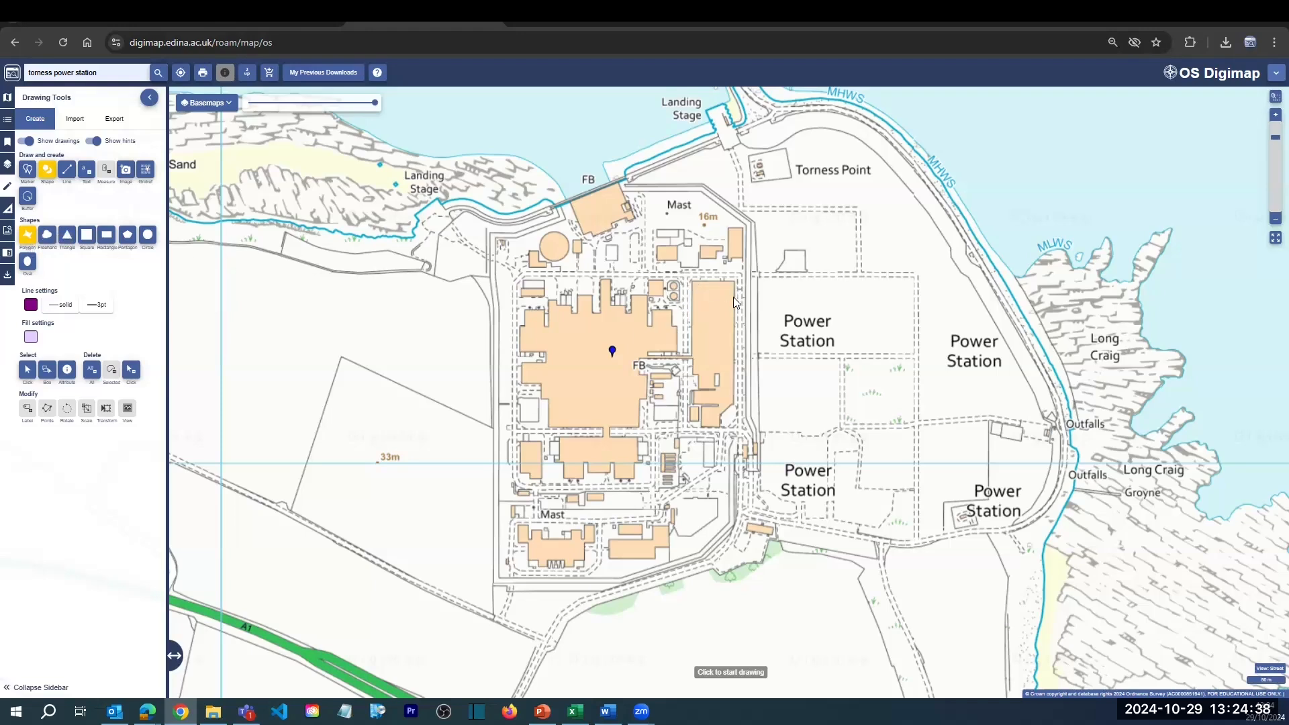
left_click(693, 282)
left_click(732, 403)
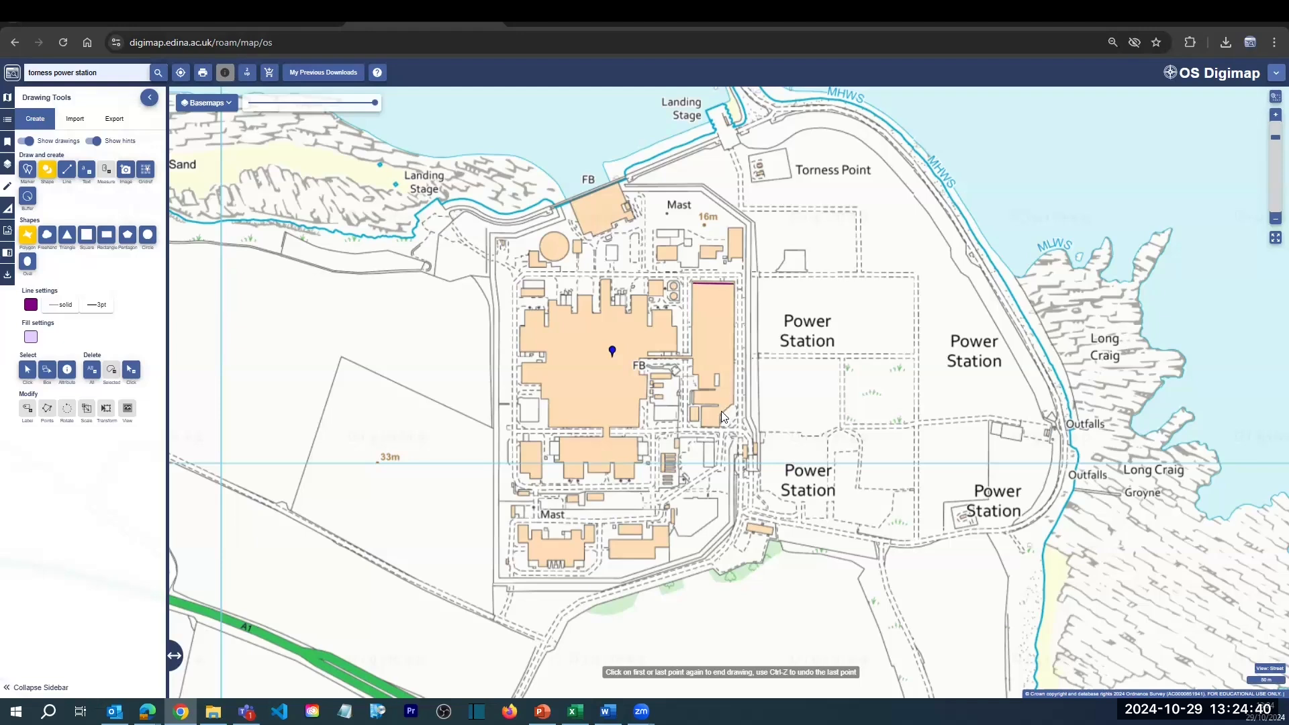
left_click(719, 425)
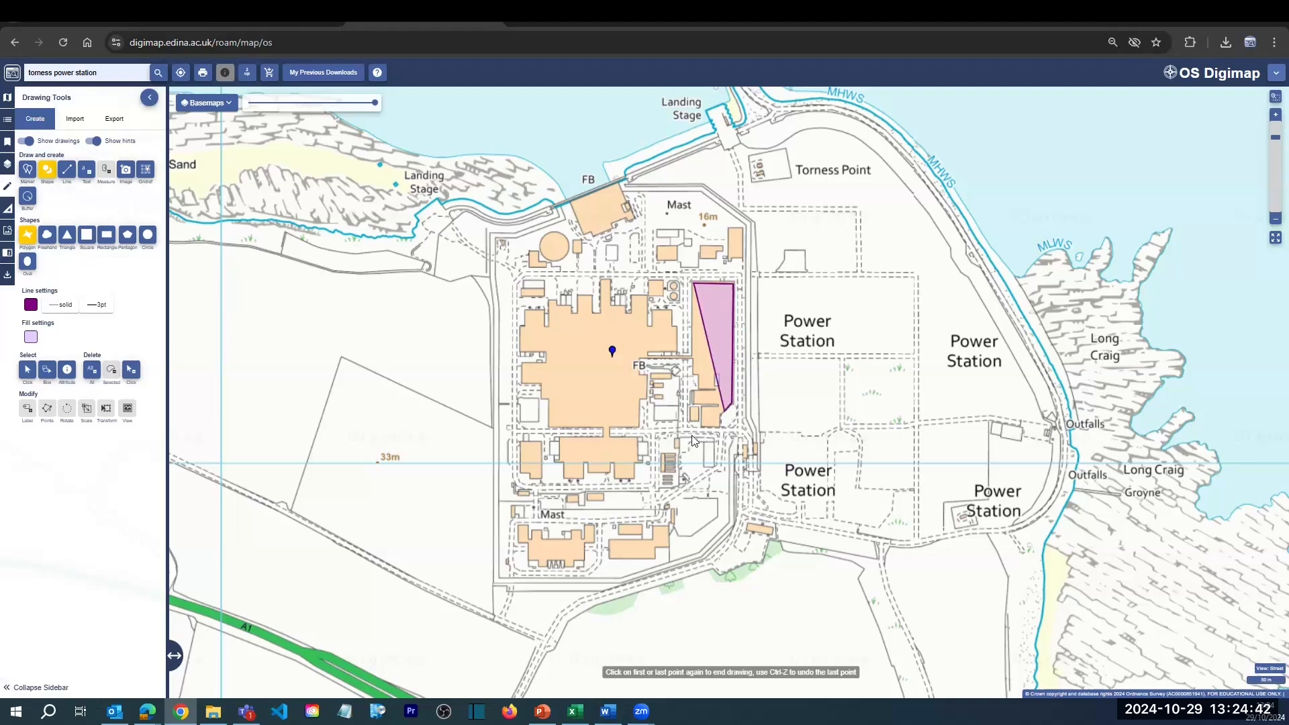
left_click(695, 431)
key("ctrl+z")
left_click(703, 426)
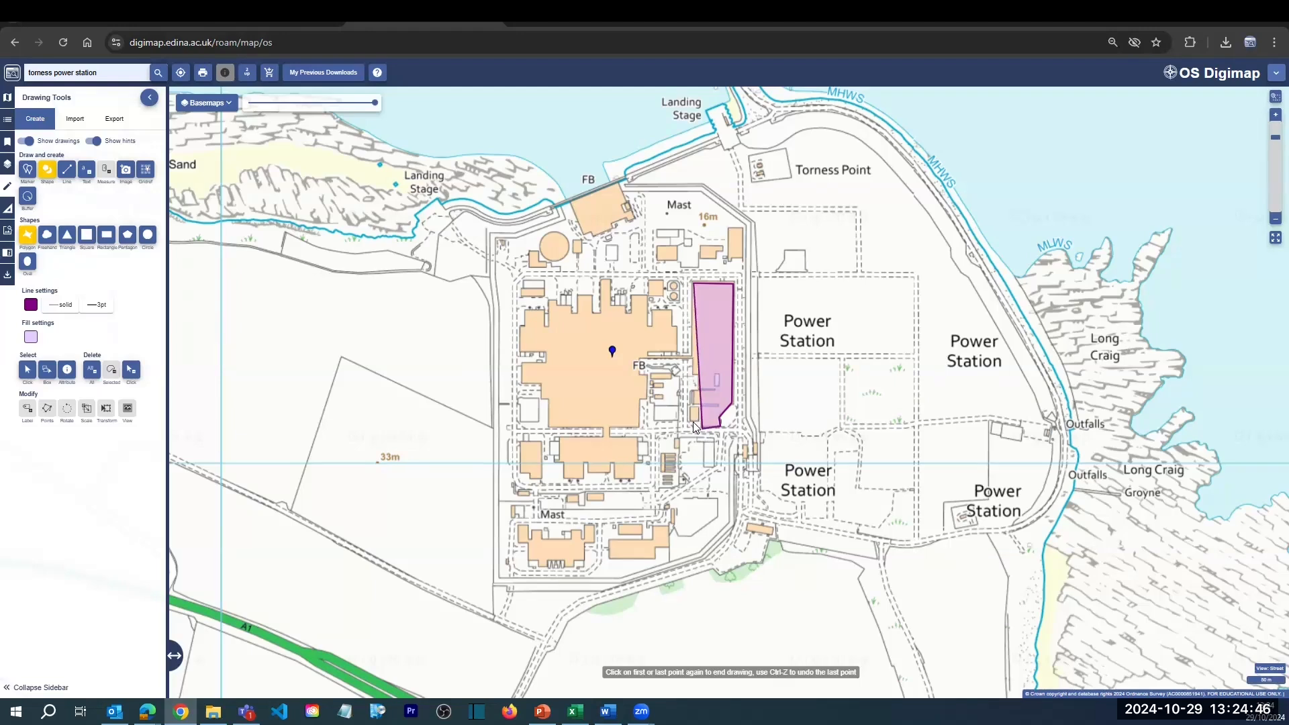
left_click(692, 422)
left_click(694, 283)
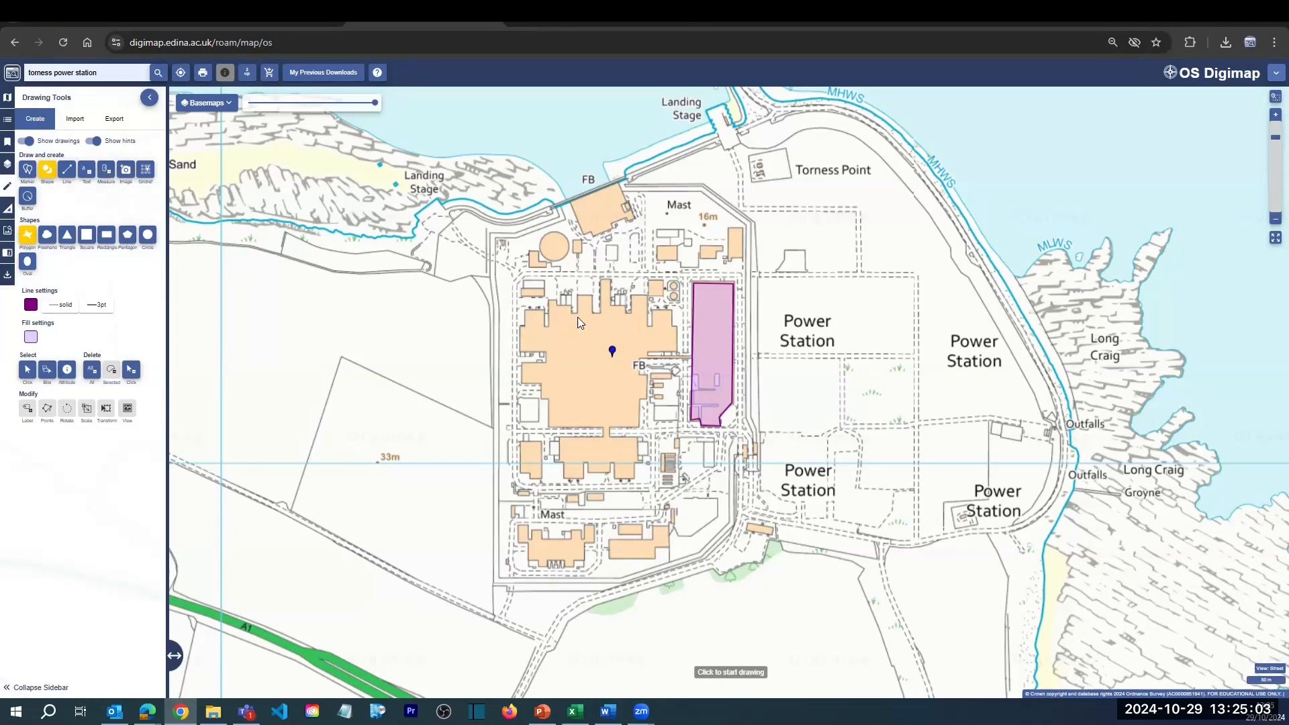
Add a metric area measurement label to the polygon and adjust its outline points at the building's southern end.
left_click(106, 170)
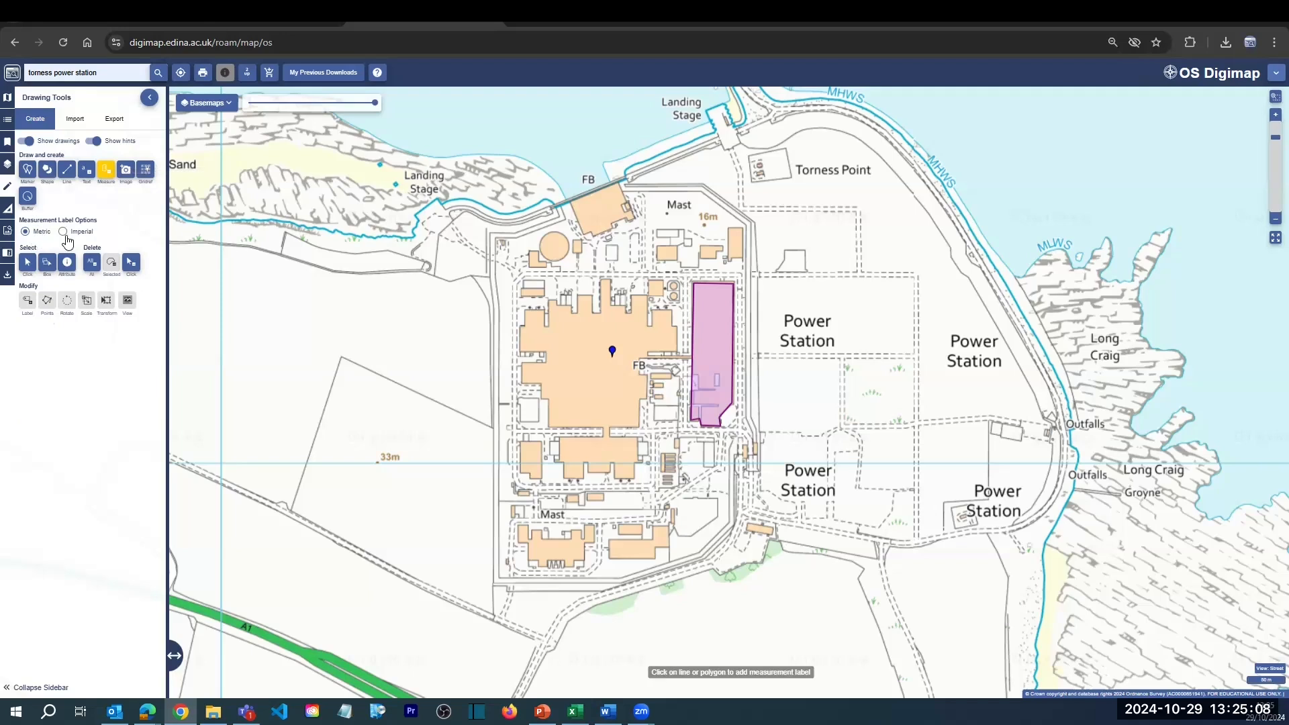
left_click(715, 354)
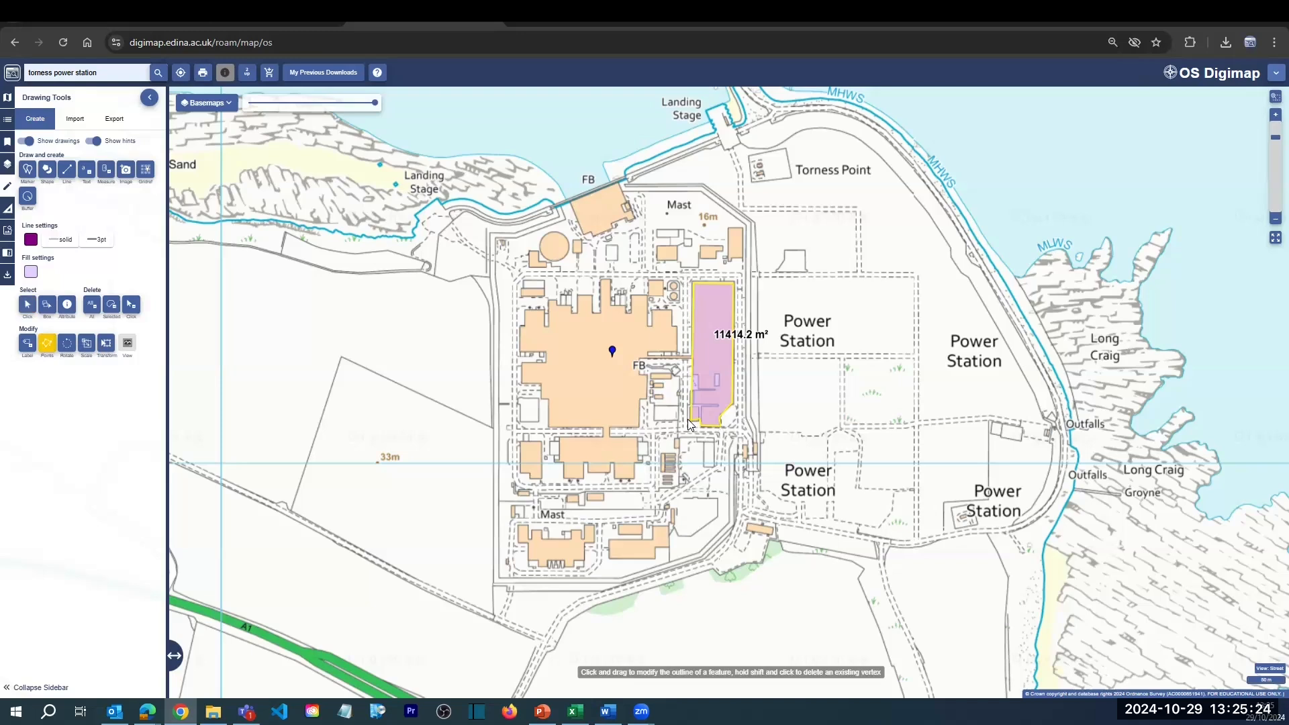
left_click_drag(723, 427, 719, 418)
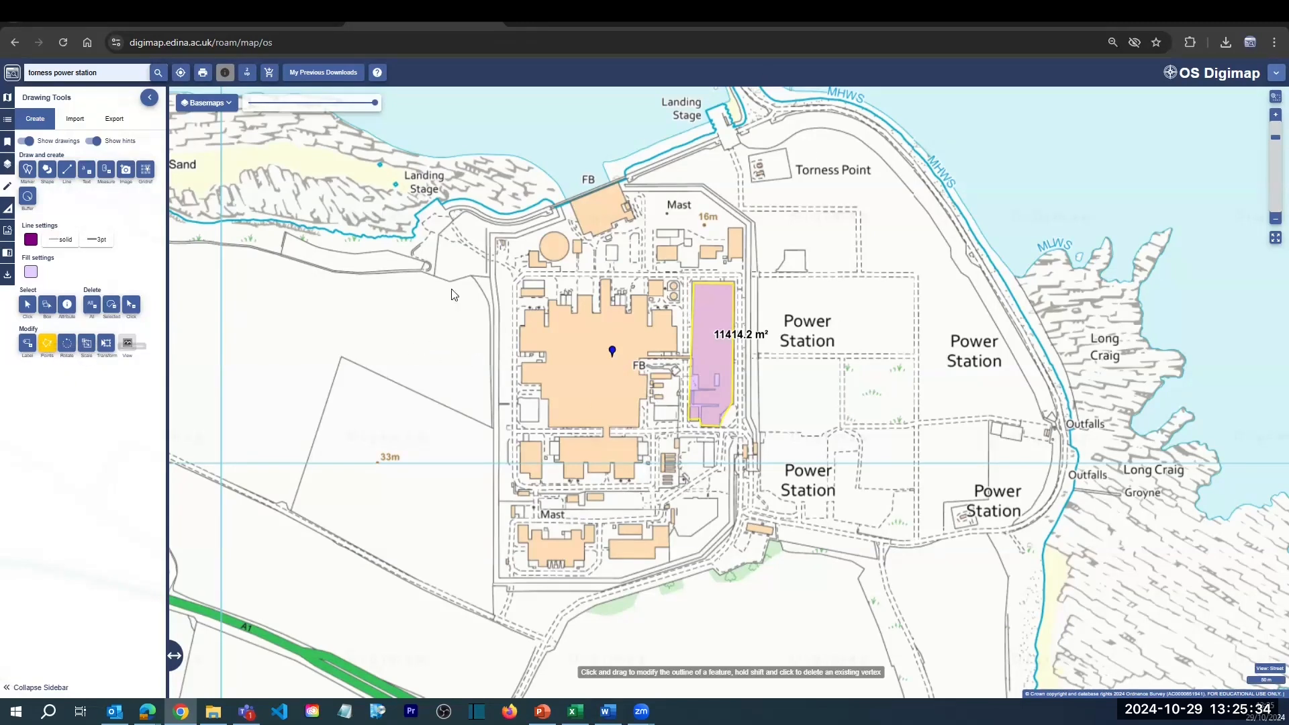
left_click(131, 307)
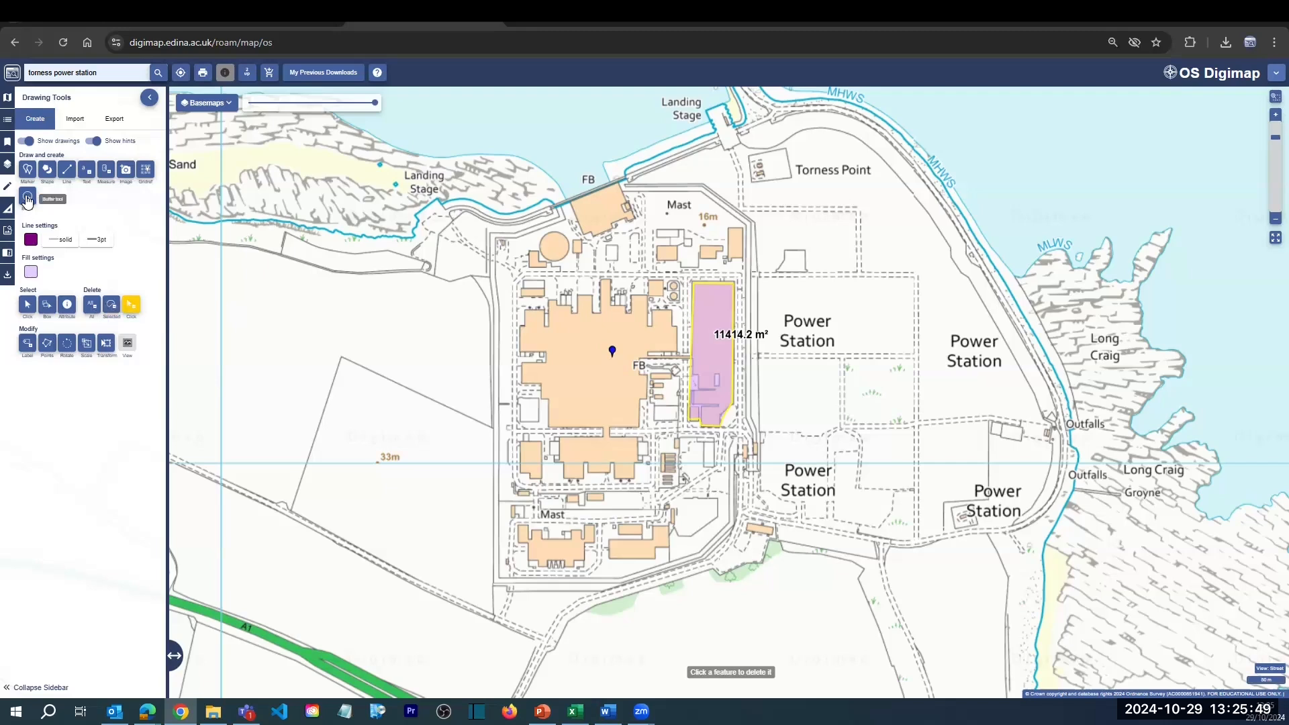
Create a point buffer with a radius of 0.3 kilometres centred just east of the building polygon.
left_click(27, 196)
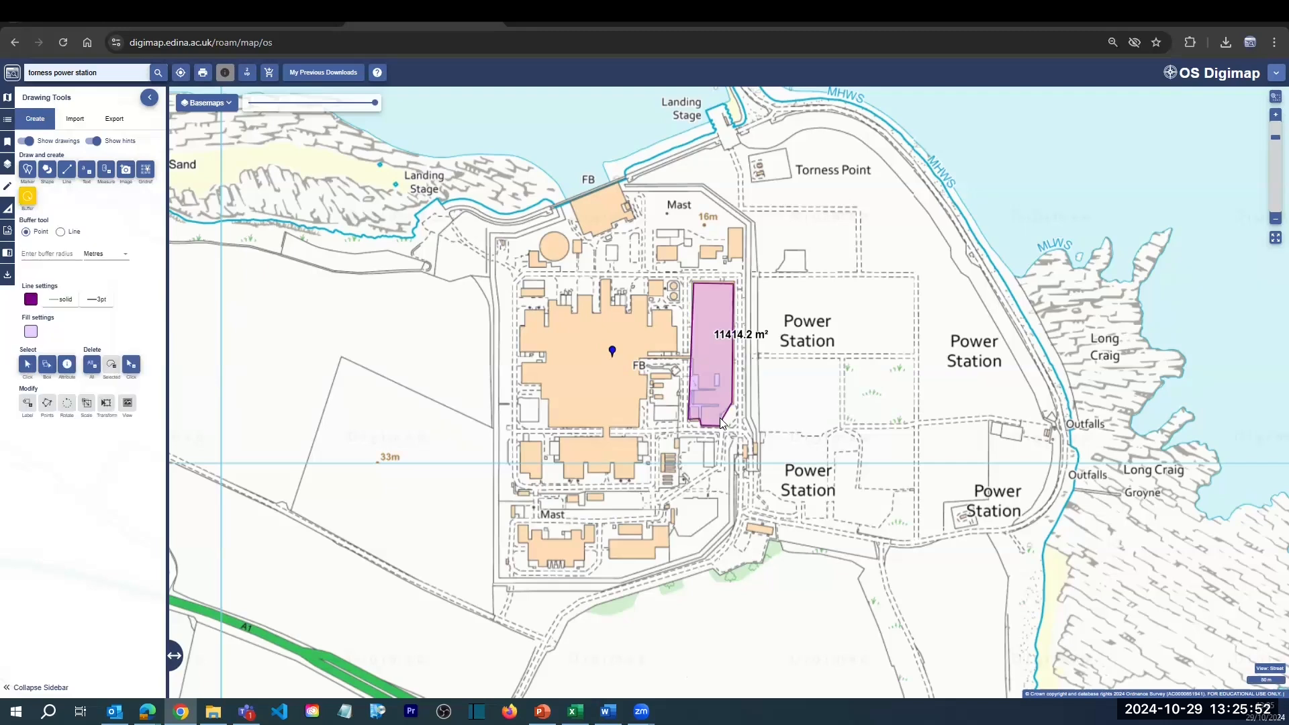
scroll(719, 418, "down", 1)
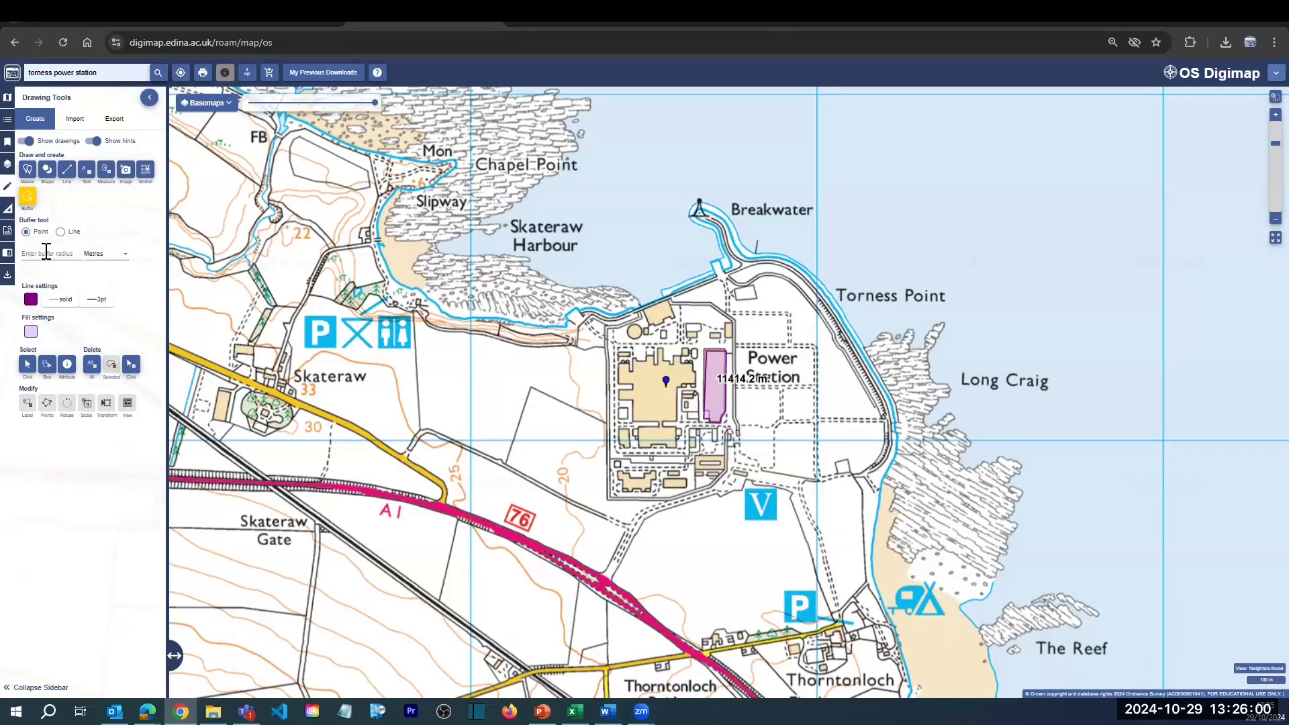
left_click(46, 252)
type("0.3")
left_click(125, 256)
left_click(100, 299)
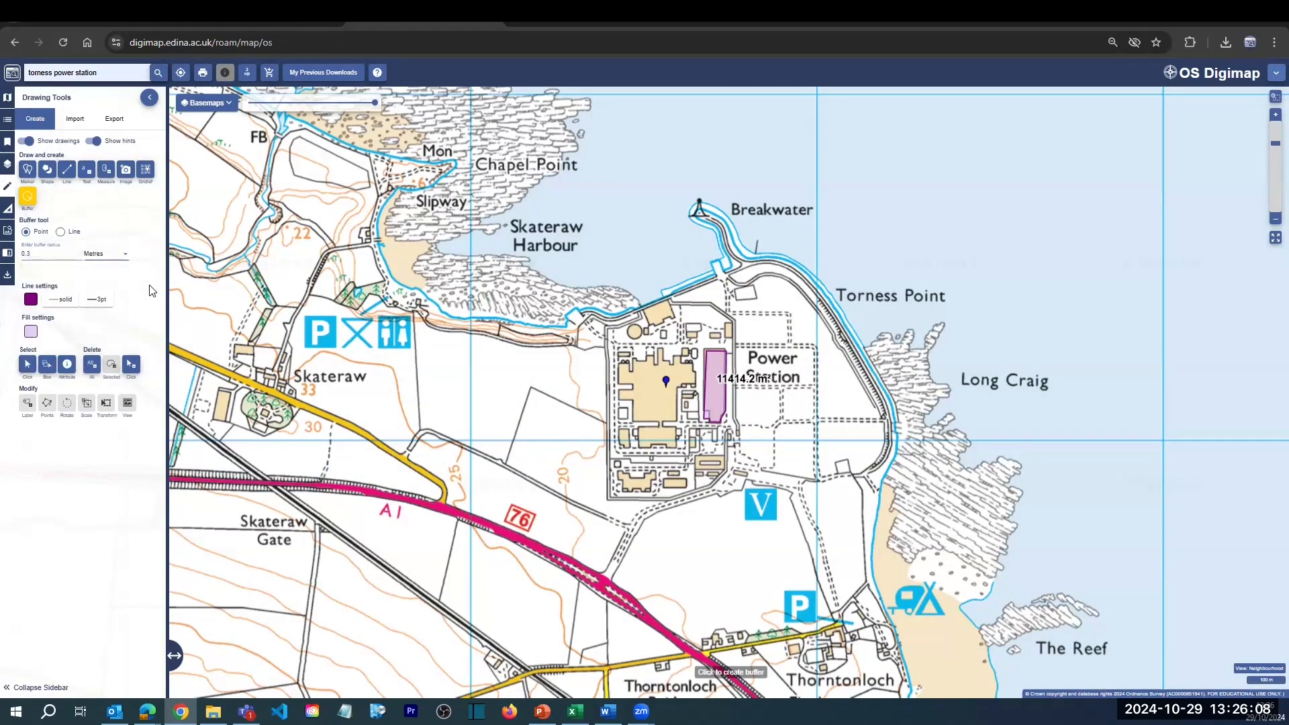
left_click(743, 386)
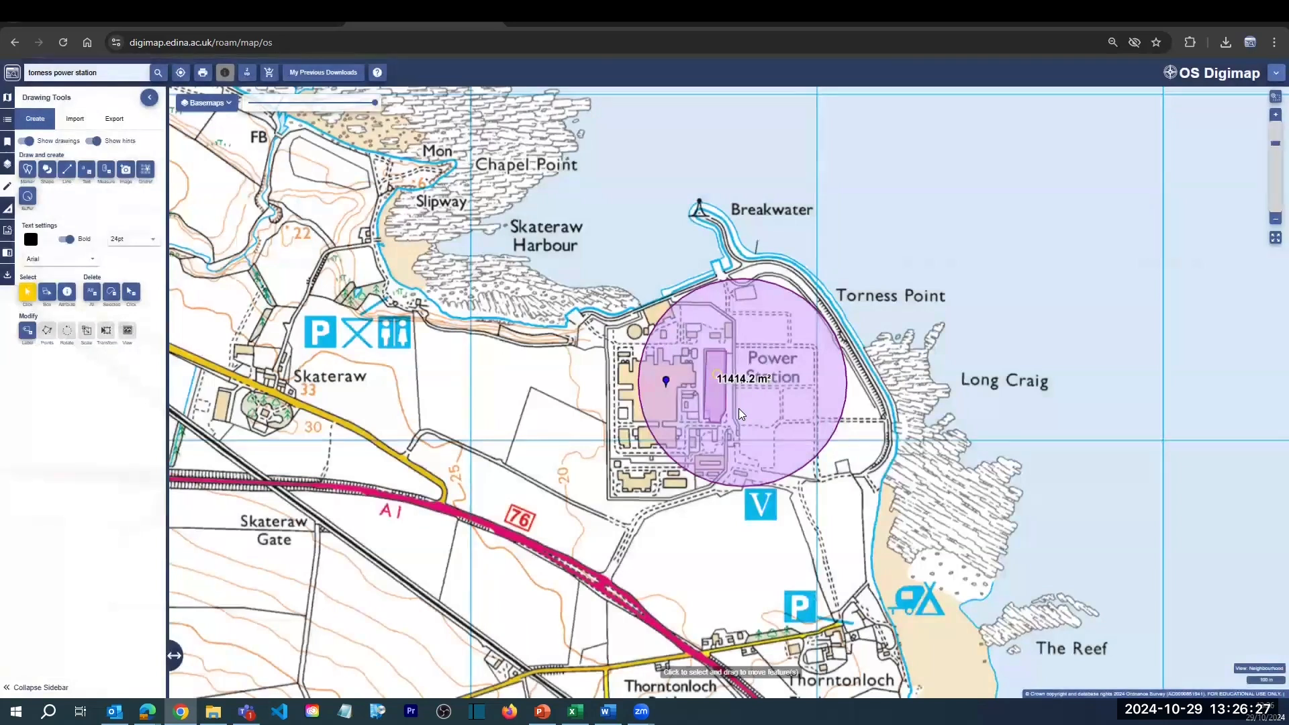
Create a 0.3 kilometre line buffer following the A1 from Skateraw Gate to south of Thorntonloch.
scroll(738, 408, "down", 1)
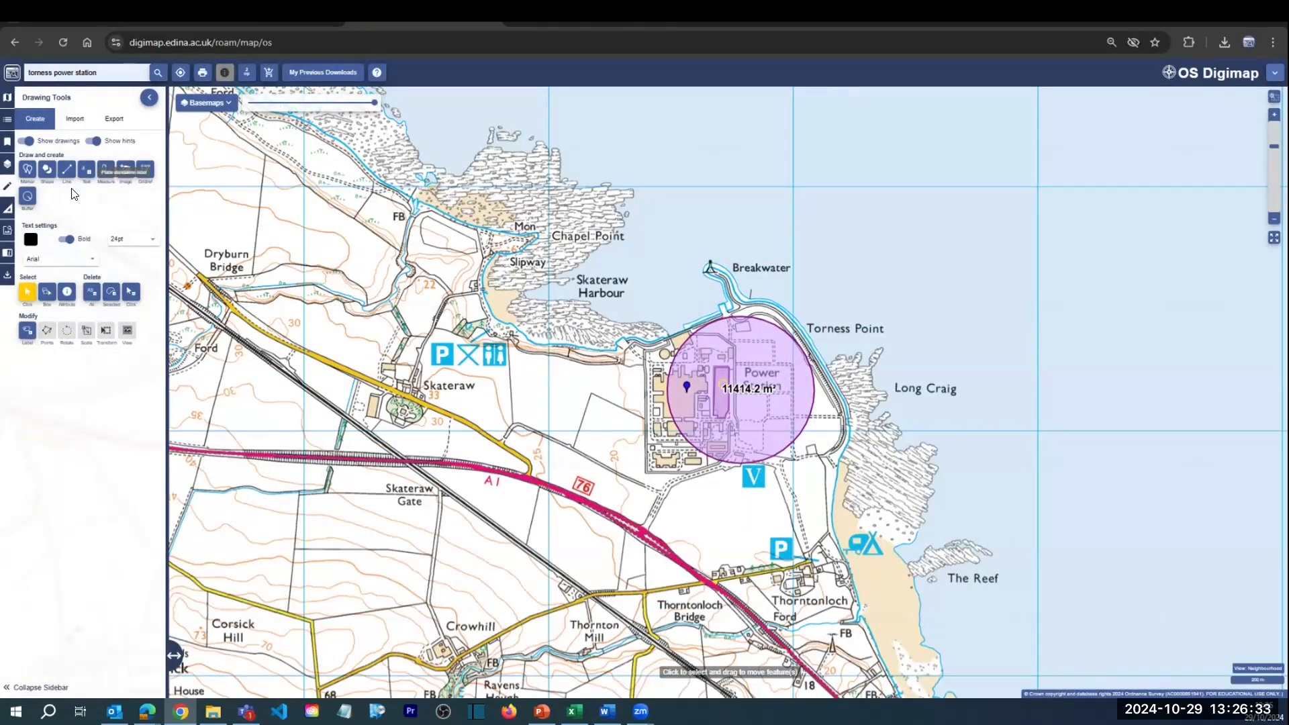
left_click(27, 201)
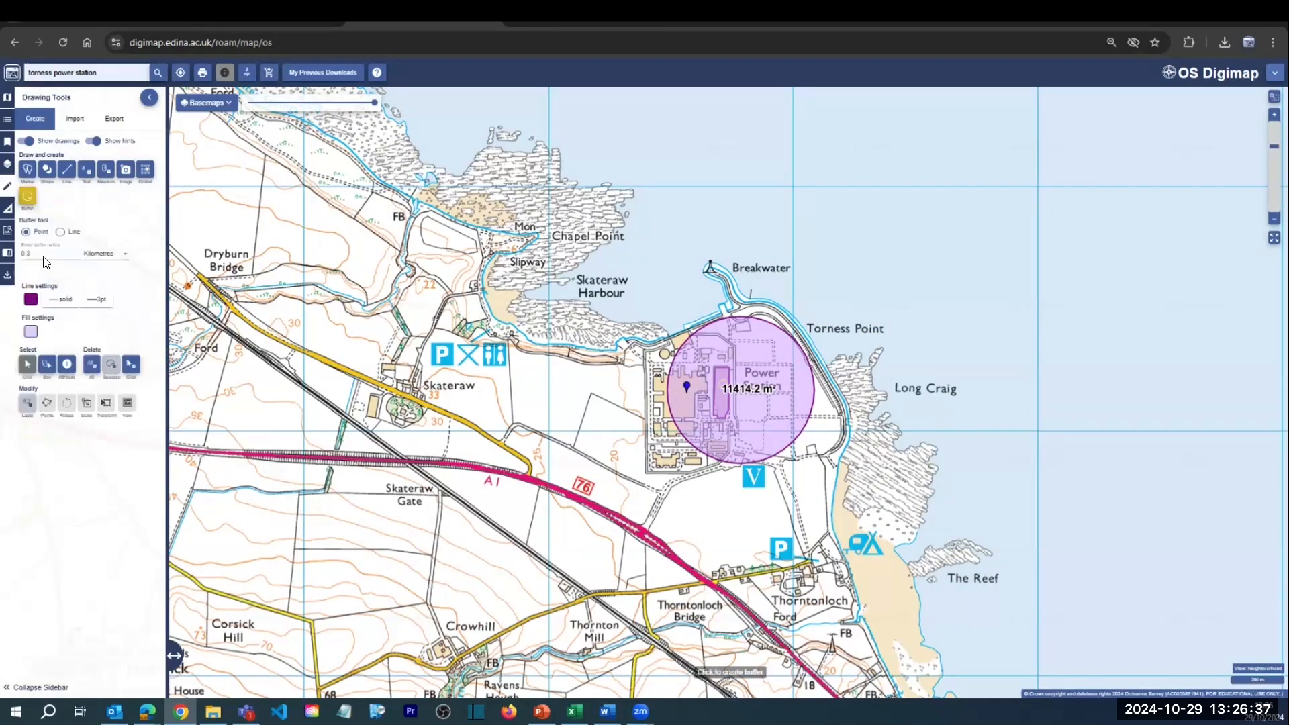
left_click(61, 231)
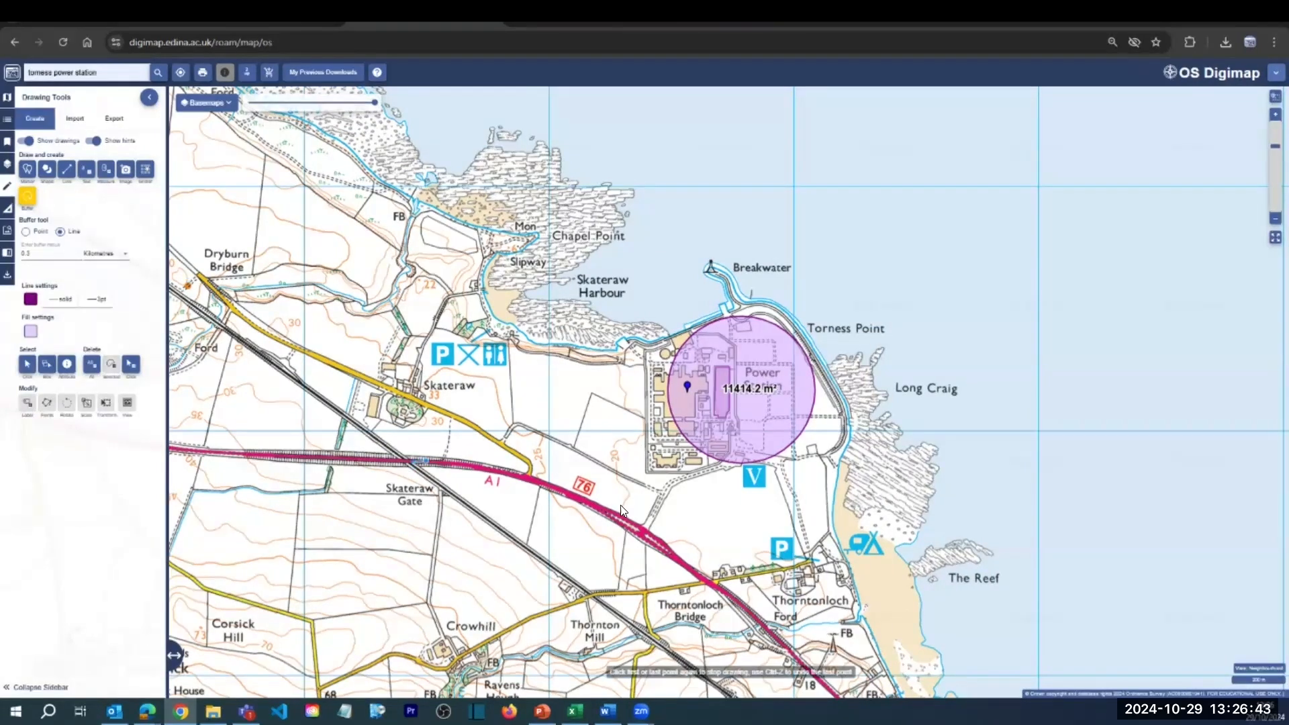
left_click(638, 531)
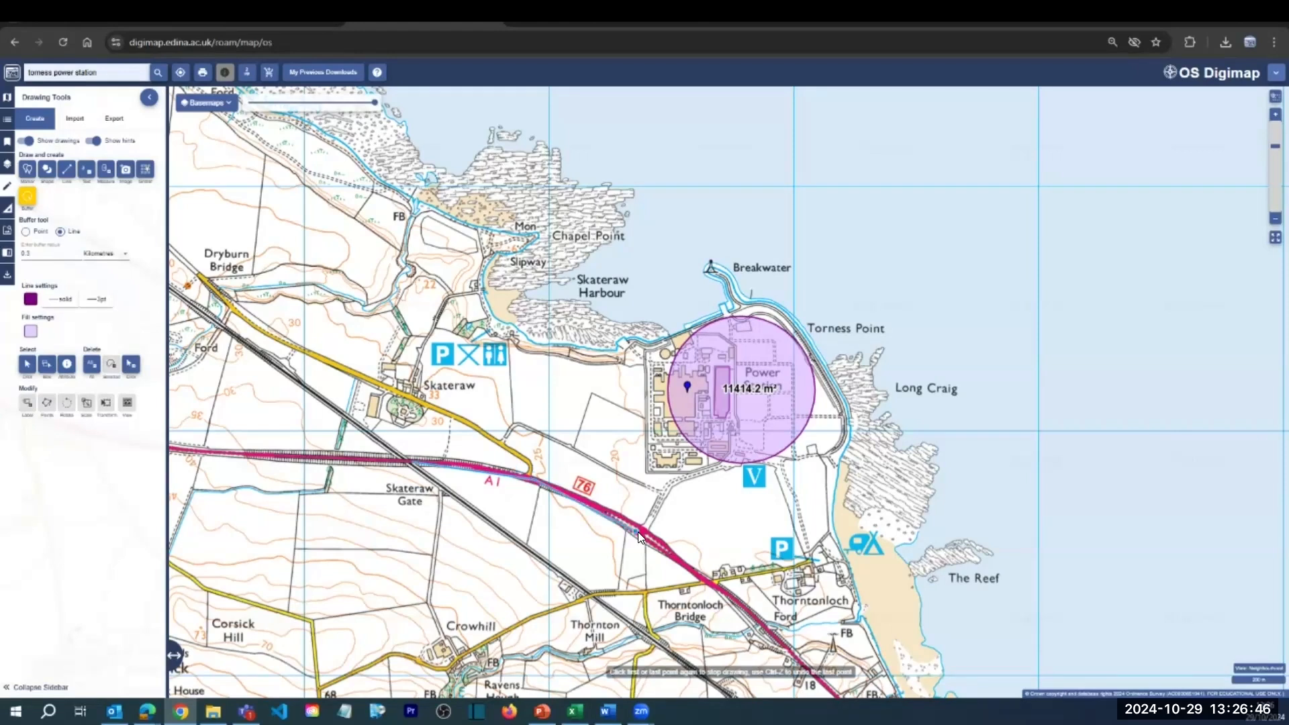
left_click(723, 594)
double_click(786, 647)
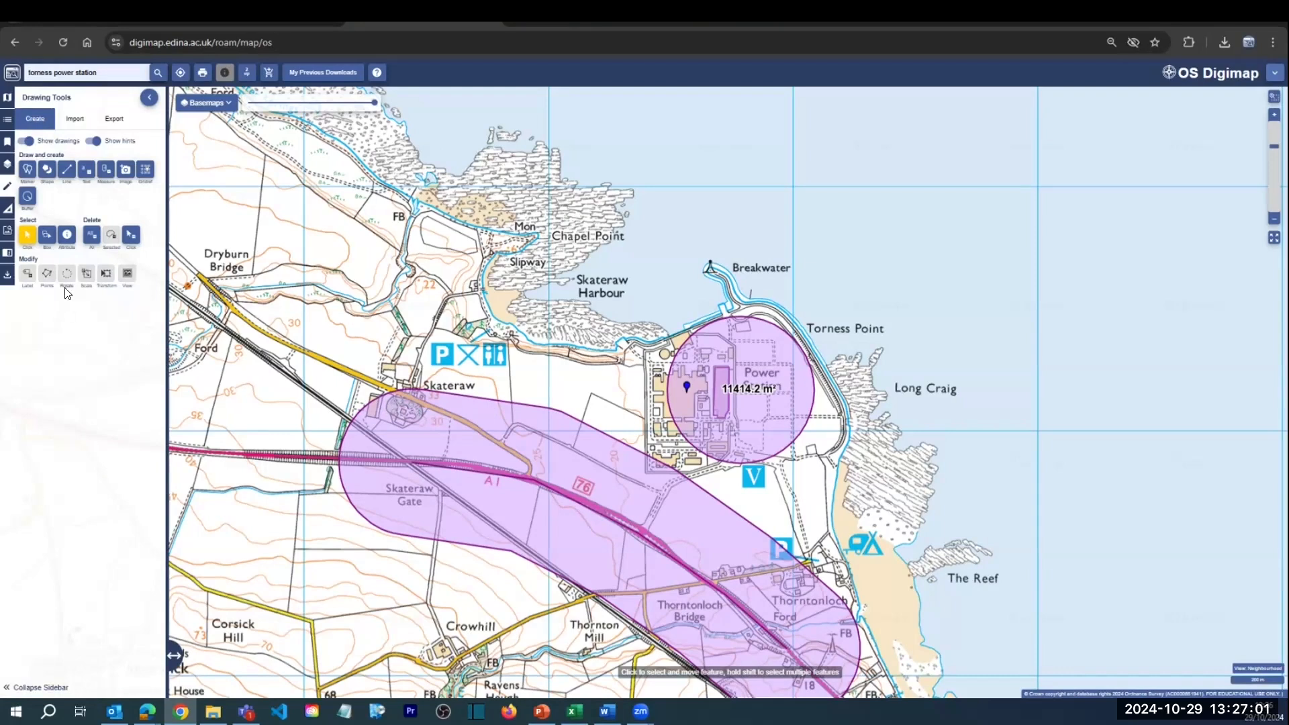
Delete all drawings from the map and confirm the deletion.
left_click(92, 234)
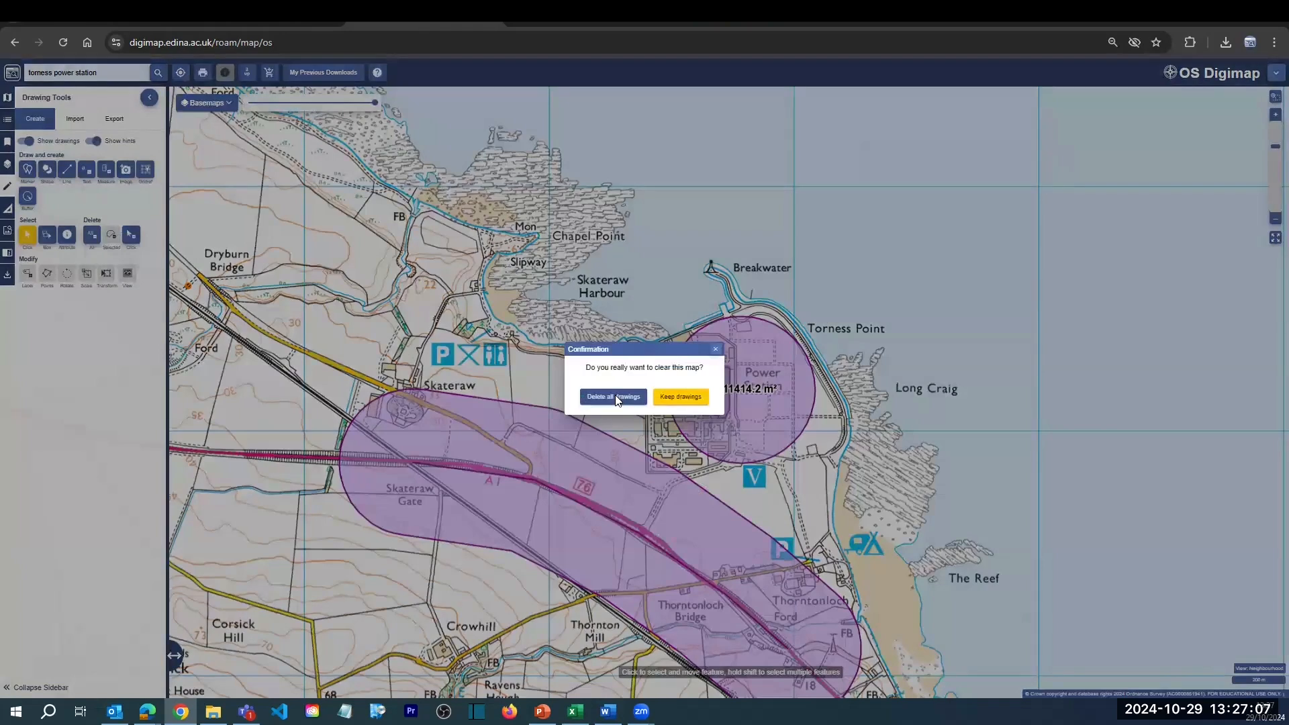
left_click(617, 397)
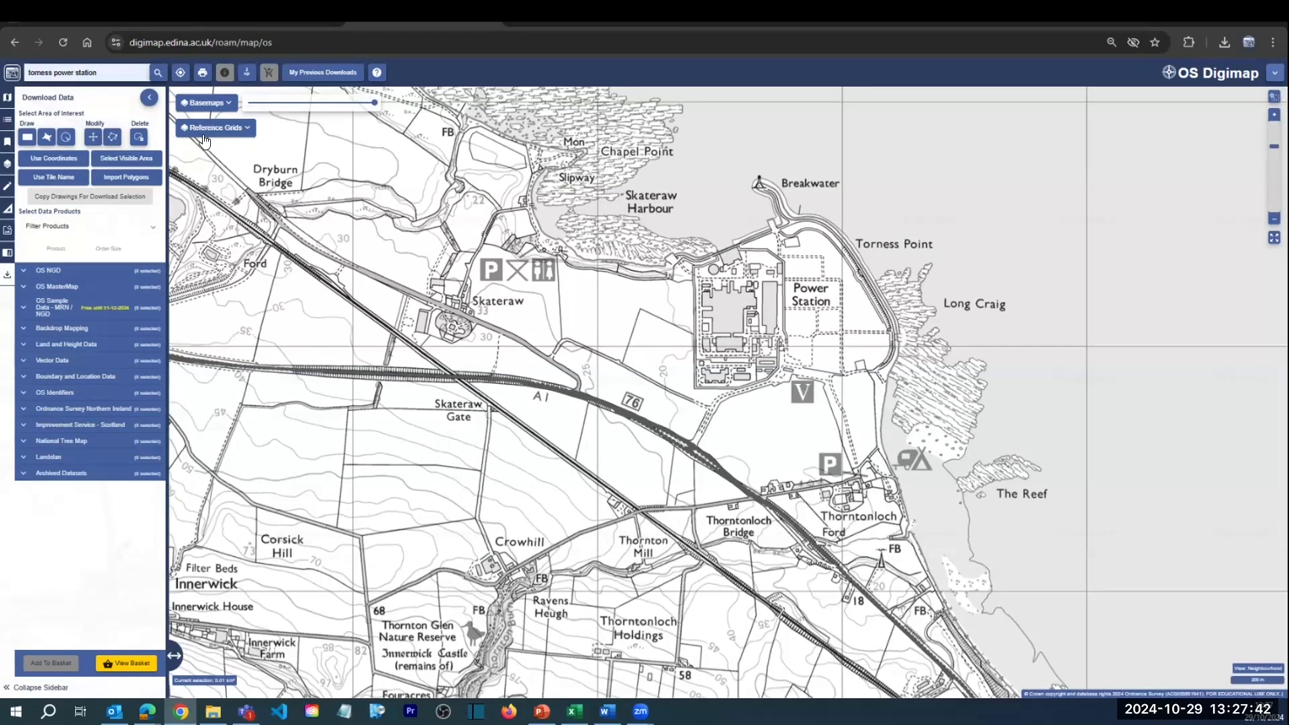
Try the Raster 25k Greyscale basemap and return the map to the coloured Raster 25k style.
left_click(205, 137)
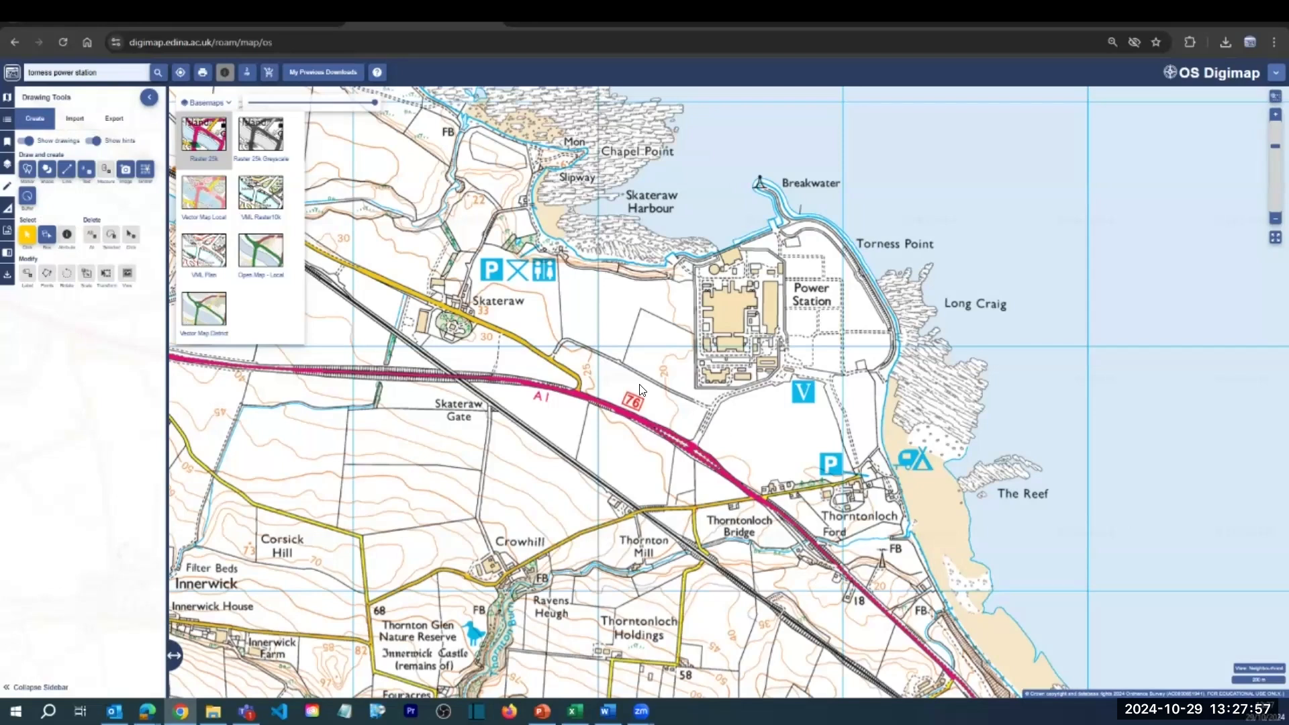
left_click(256, 144)
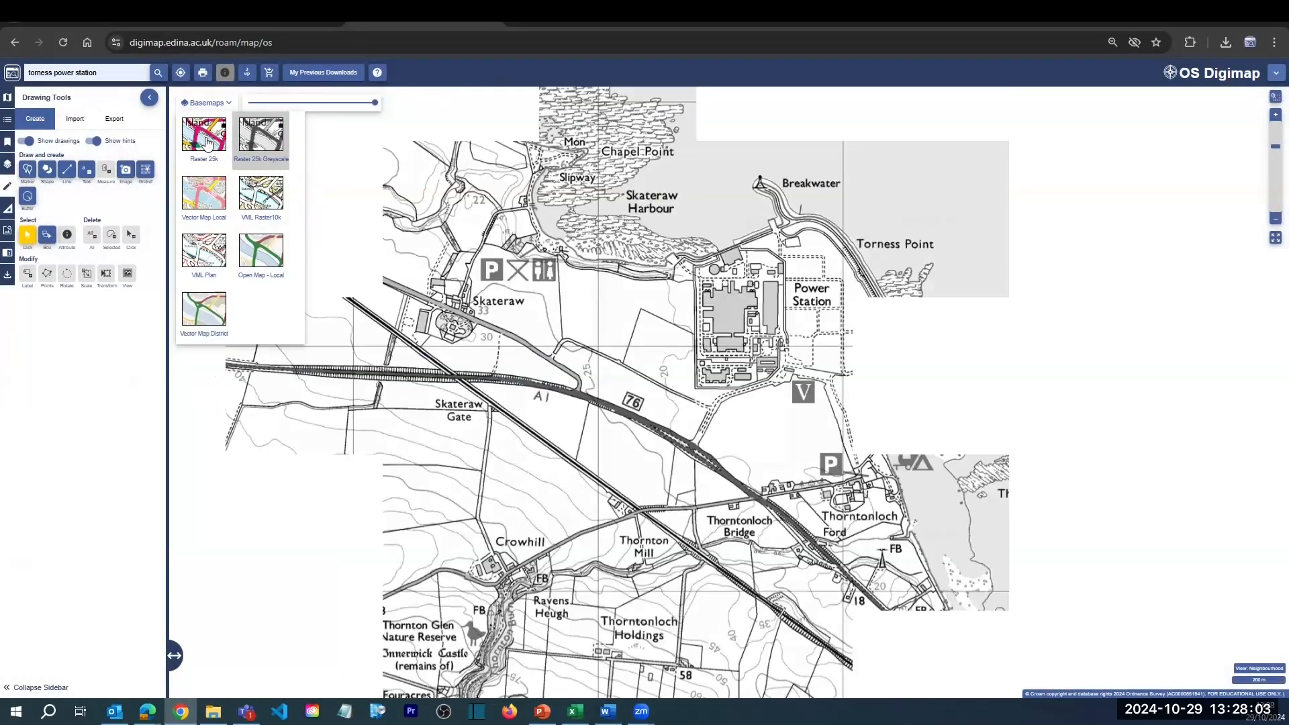
left_click(211, 161)
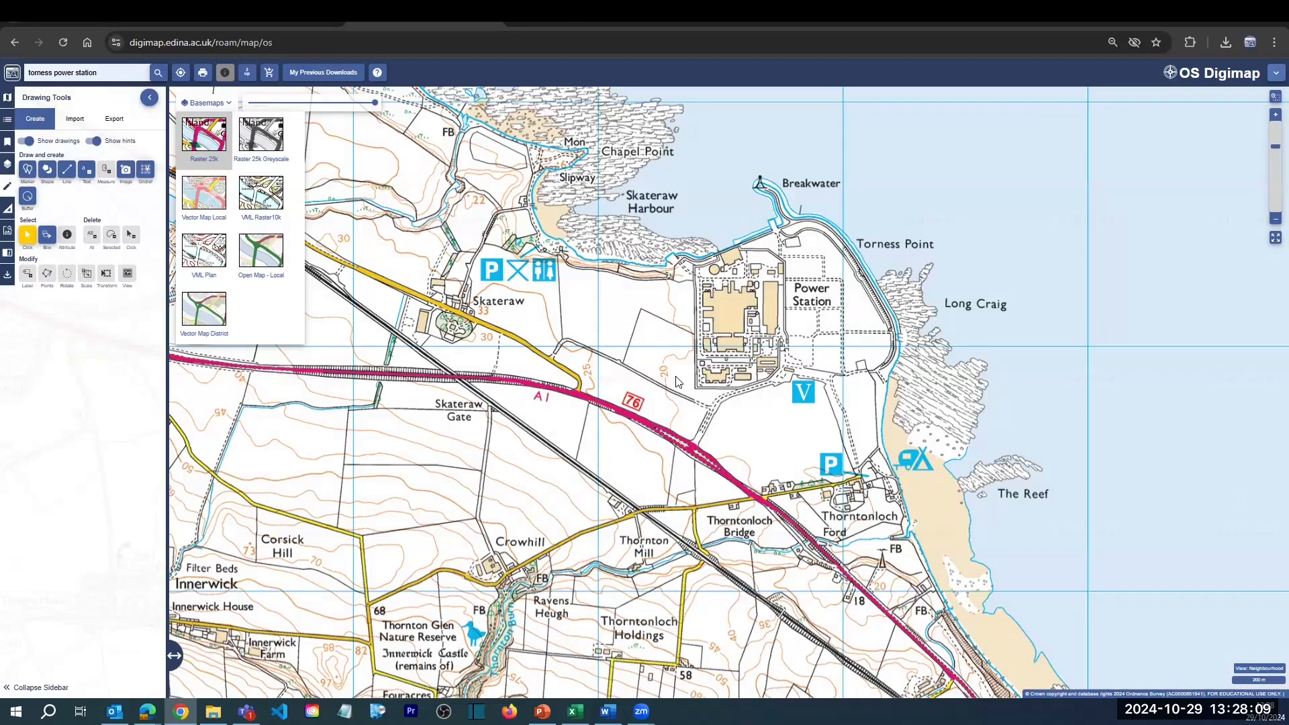
Compare the basemap styles offered at different map scales around Torness and choose VMD Backdrop at the wider scale.
scroll(676, 381, "up", 1)
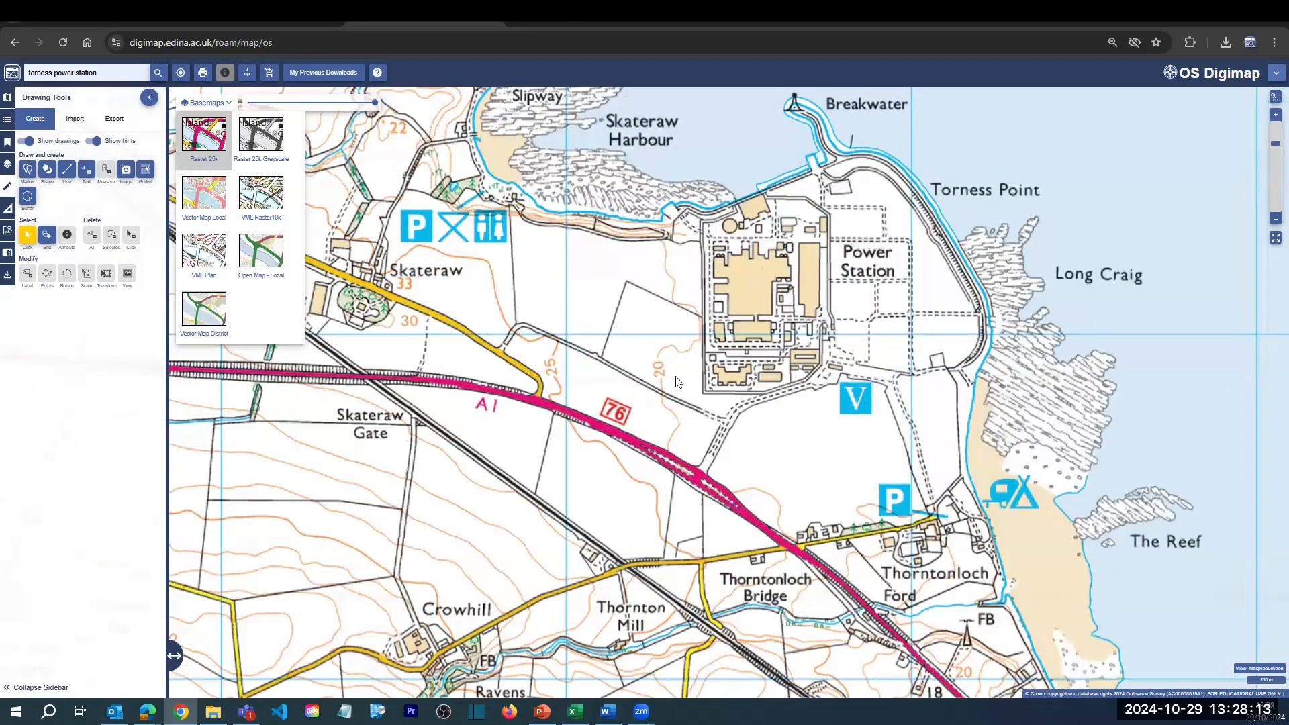
scroll(676, 382, "up", 1)
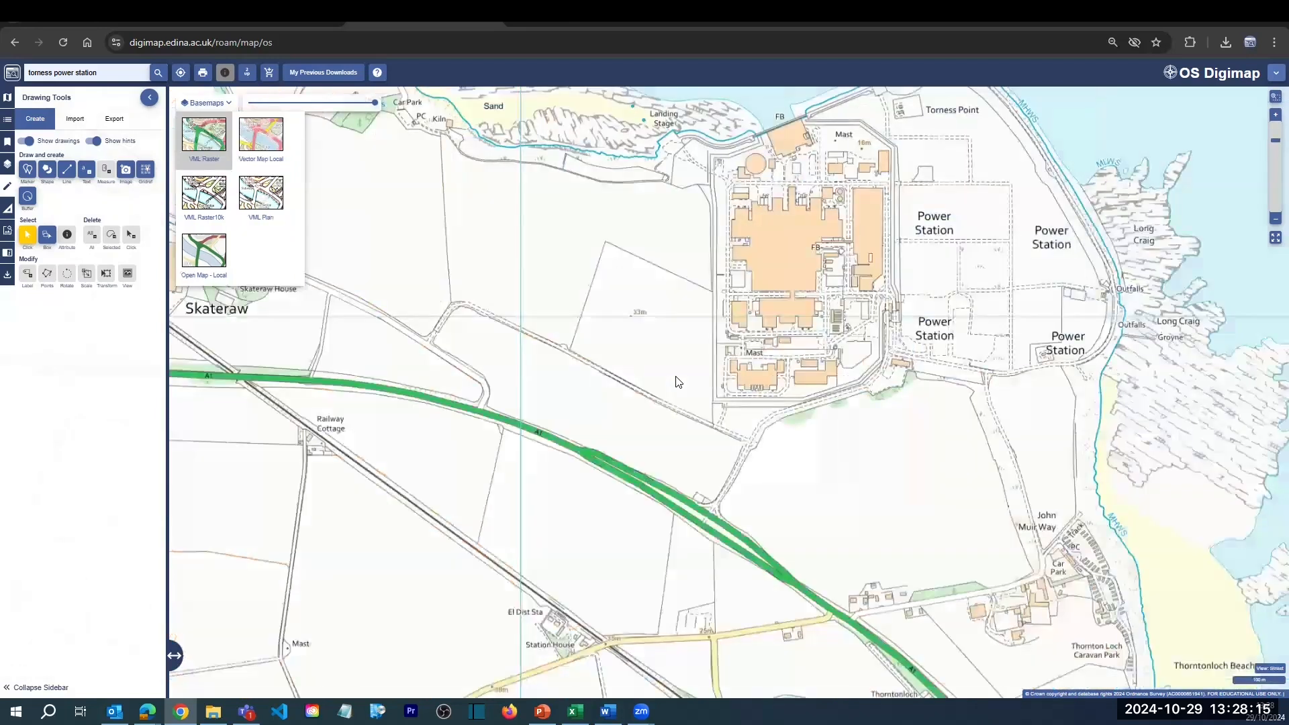
scroll(675, 381, "down", 1)
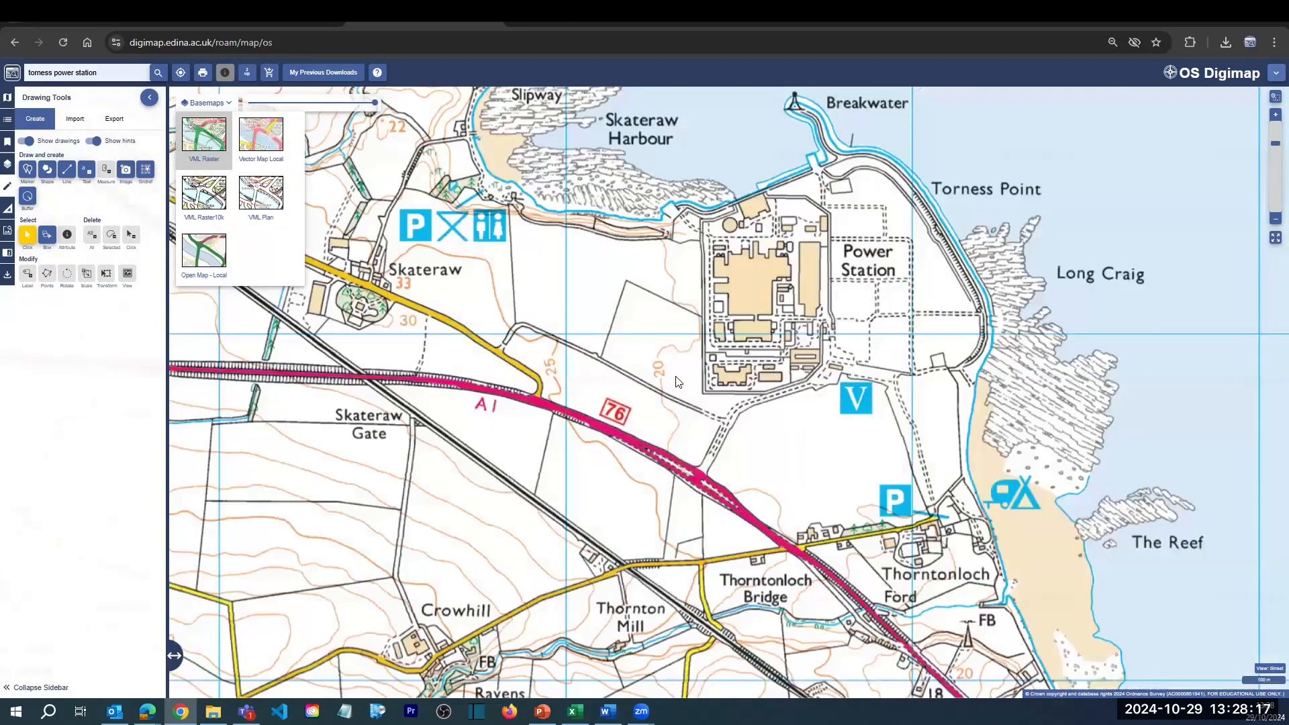
scroll(676, 381, "down", 1)
scroll(676, 381, "down", 1)
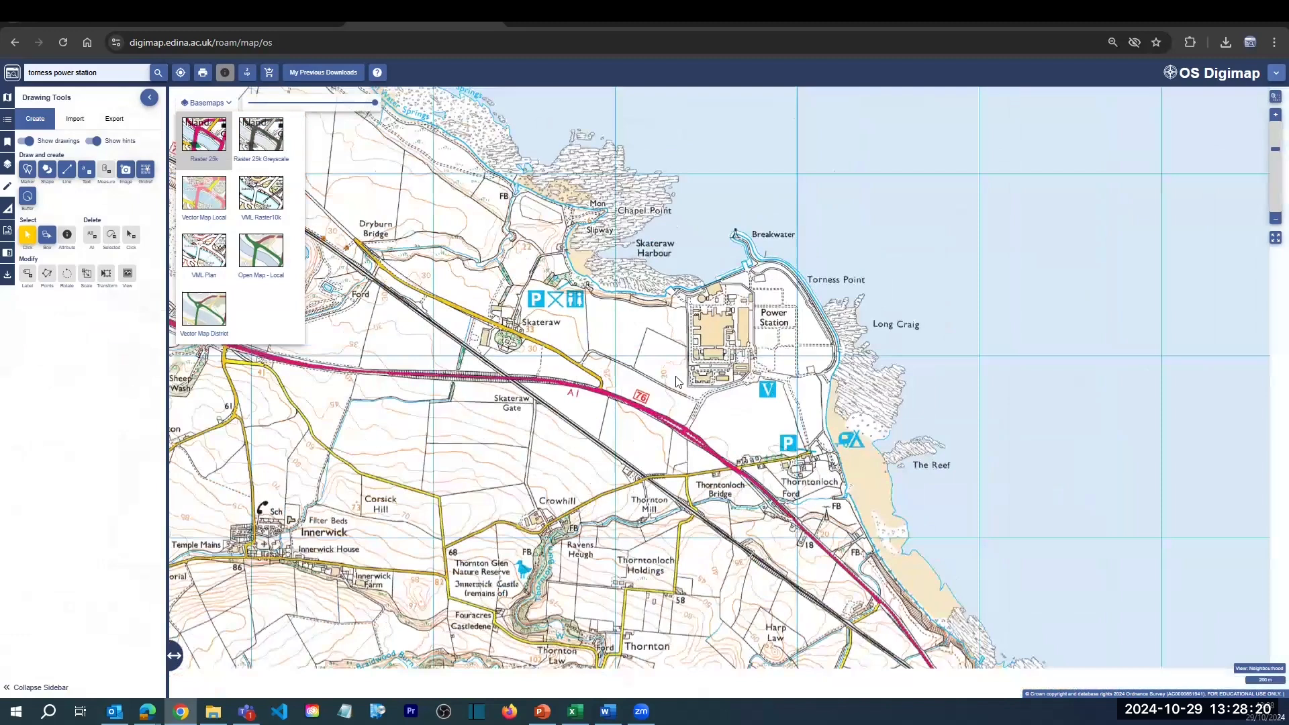
scroll(676, 381, "down", 1)
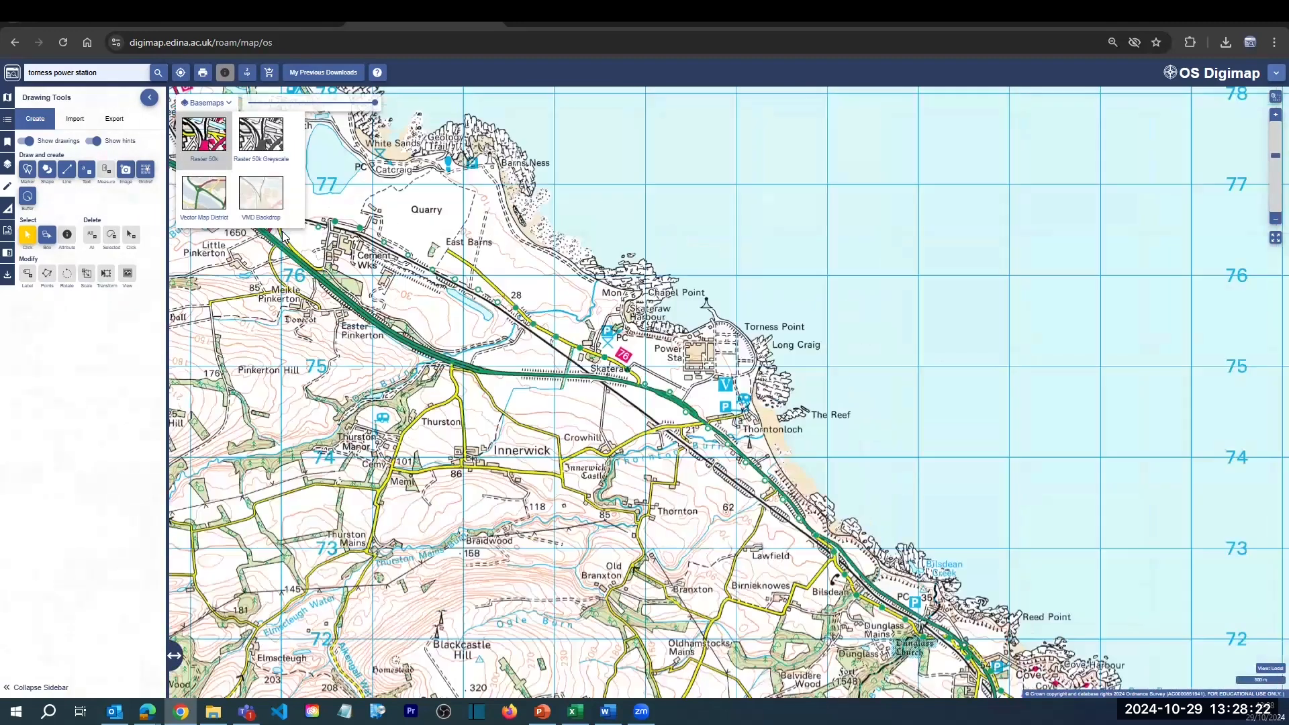
left_click(256, 197)
Preview the Vector Map Local and VML Raster10k basemaps at street level over the power station, and return to VML Raster.
scroll(684, 435, "up", 3)
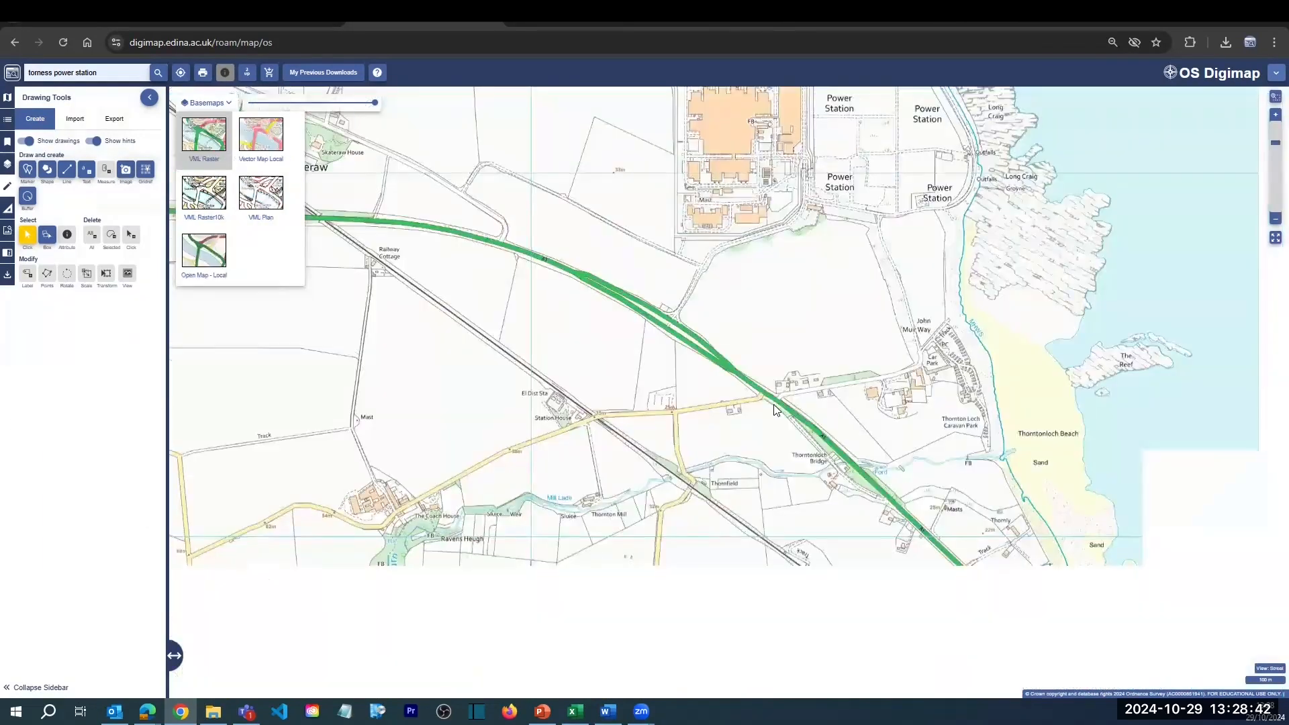
left_click_drag(842, 258, 790, 470)
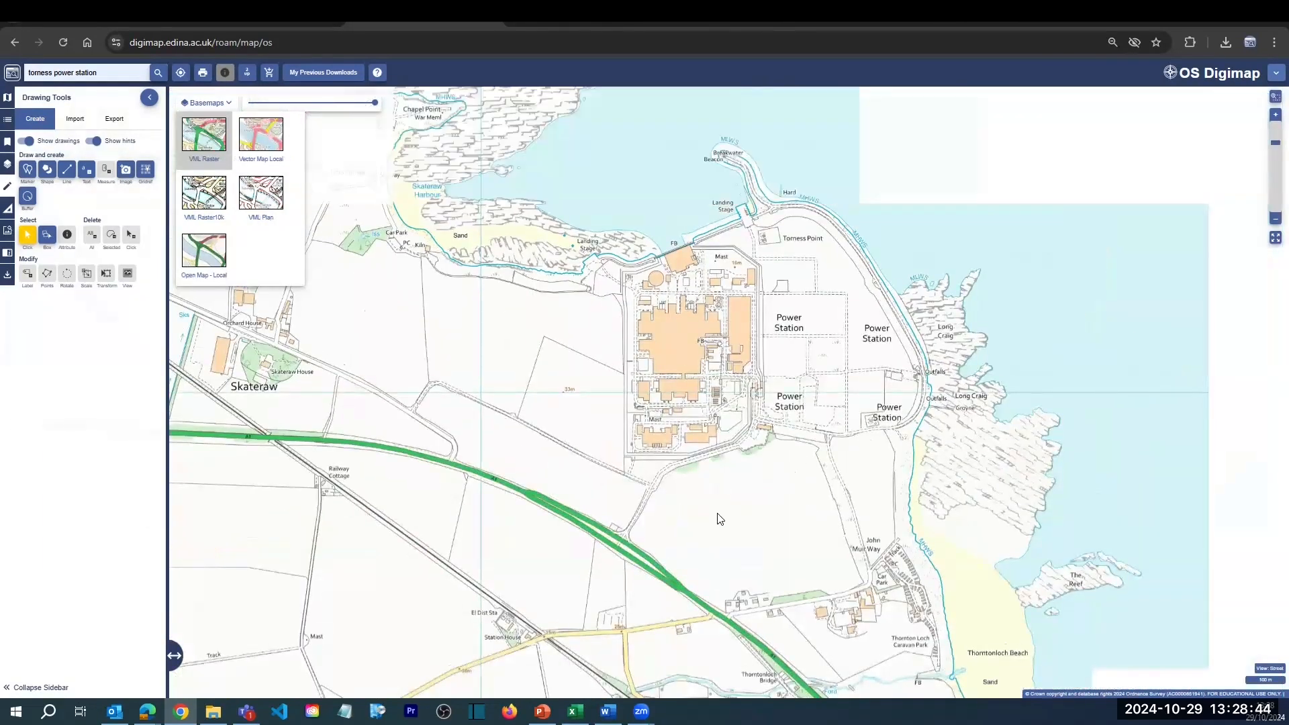
scroll(717, 514, "up", 1)
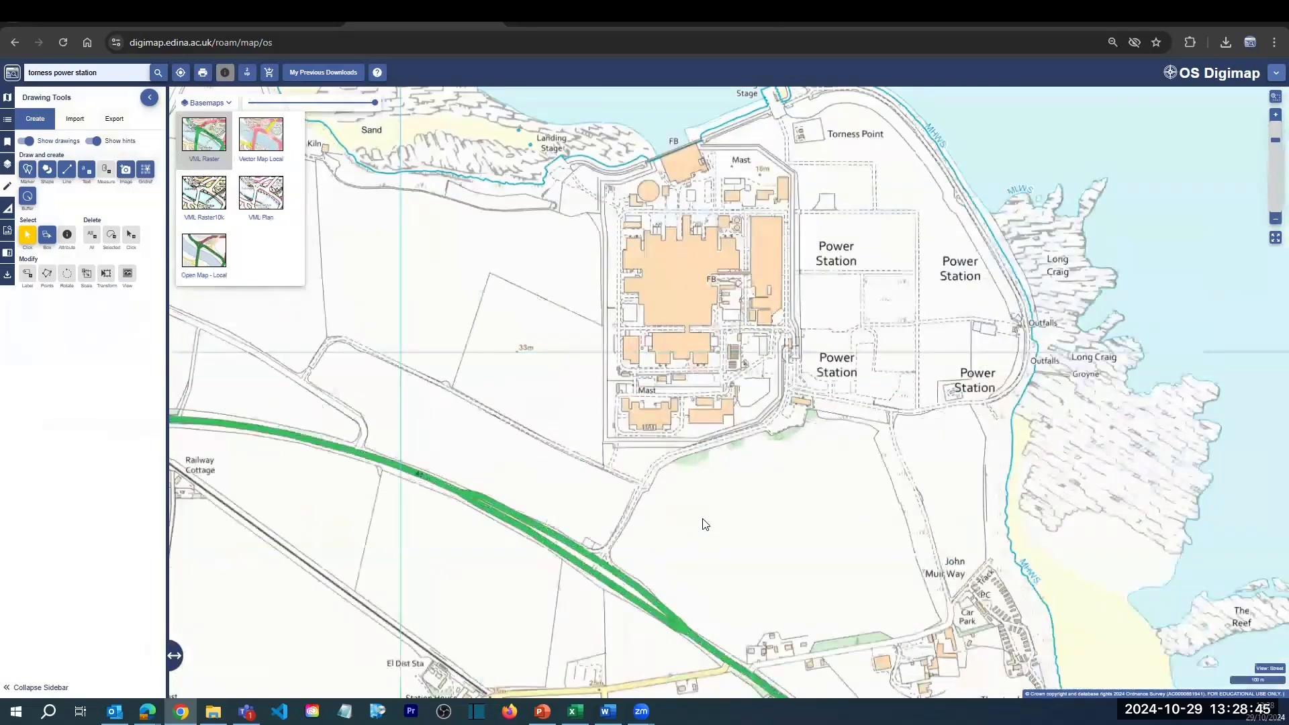
left_click_drag(704, 522, 712, 574)
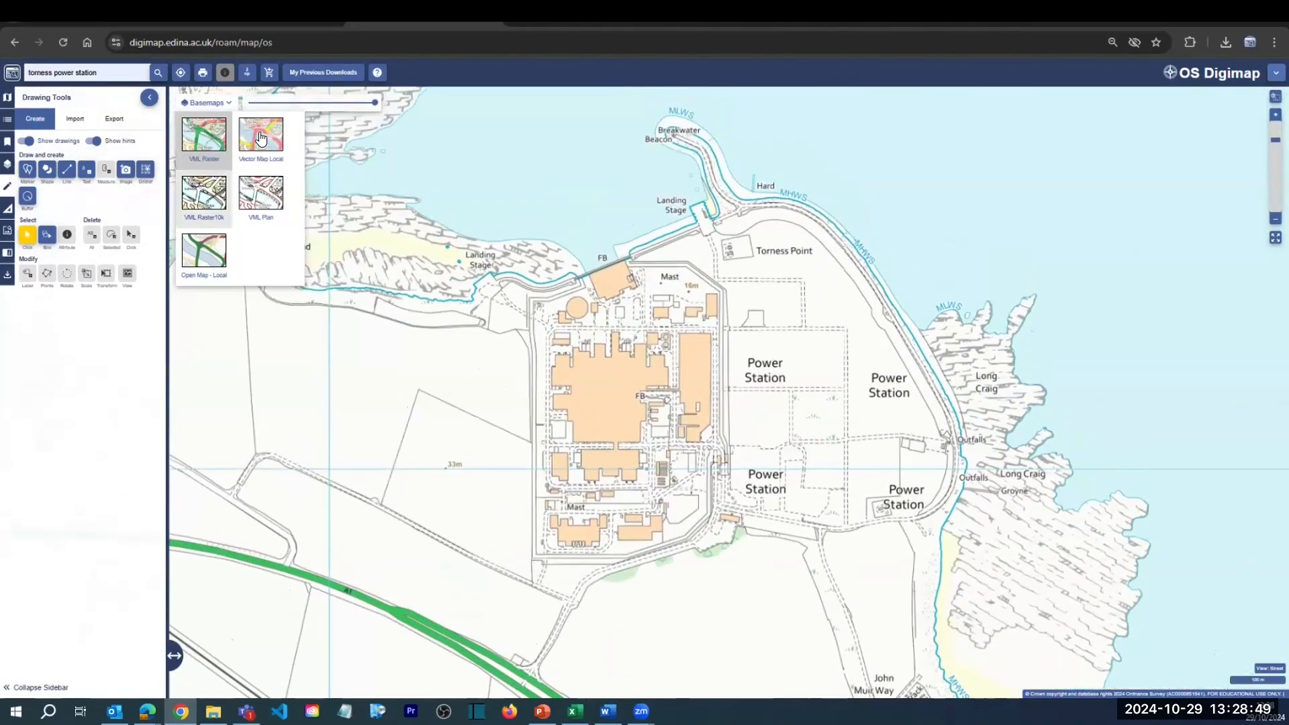
left_click(261, 138)
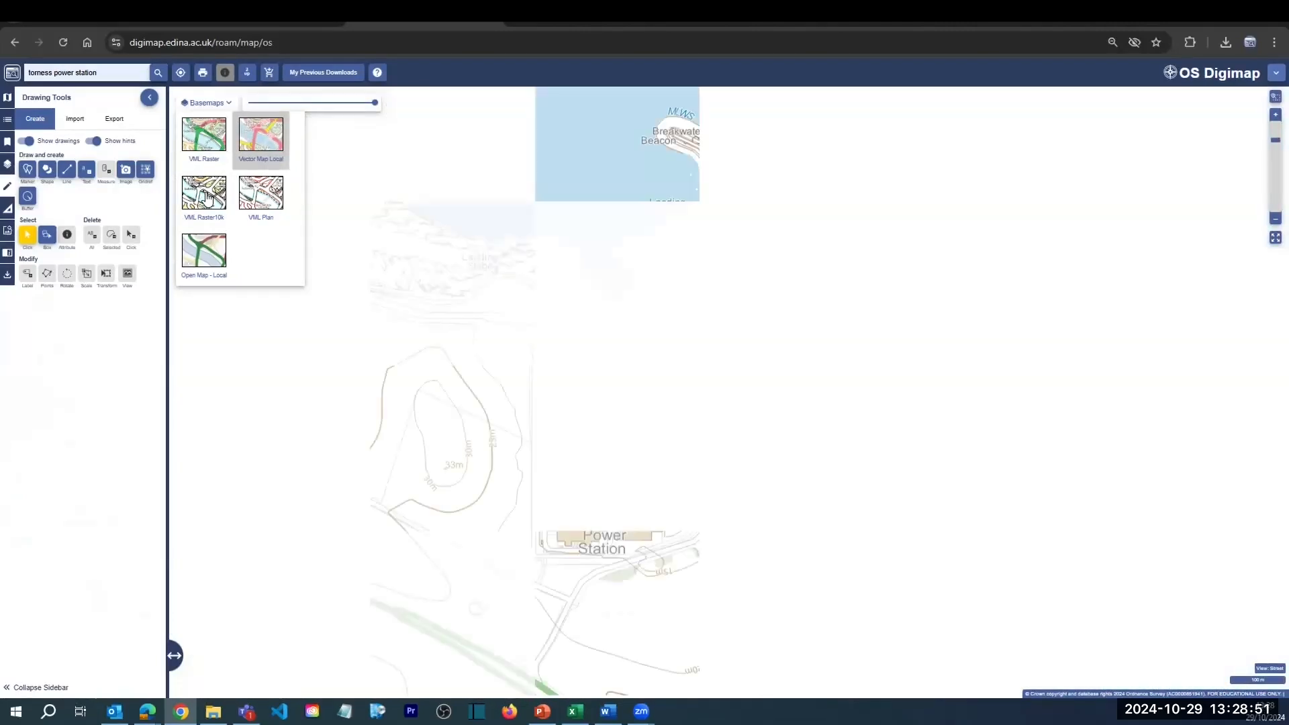
left_click(210, 181)
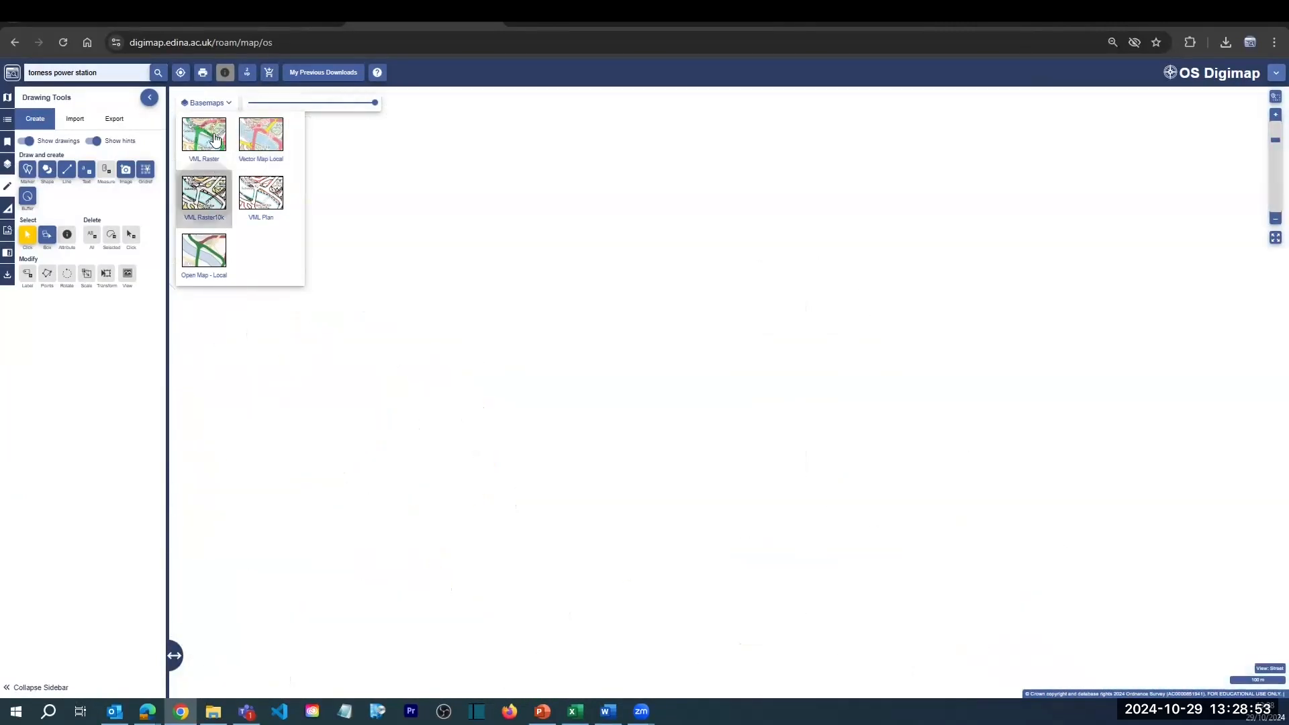
left_click(220, 161)
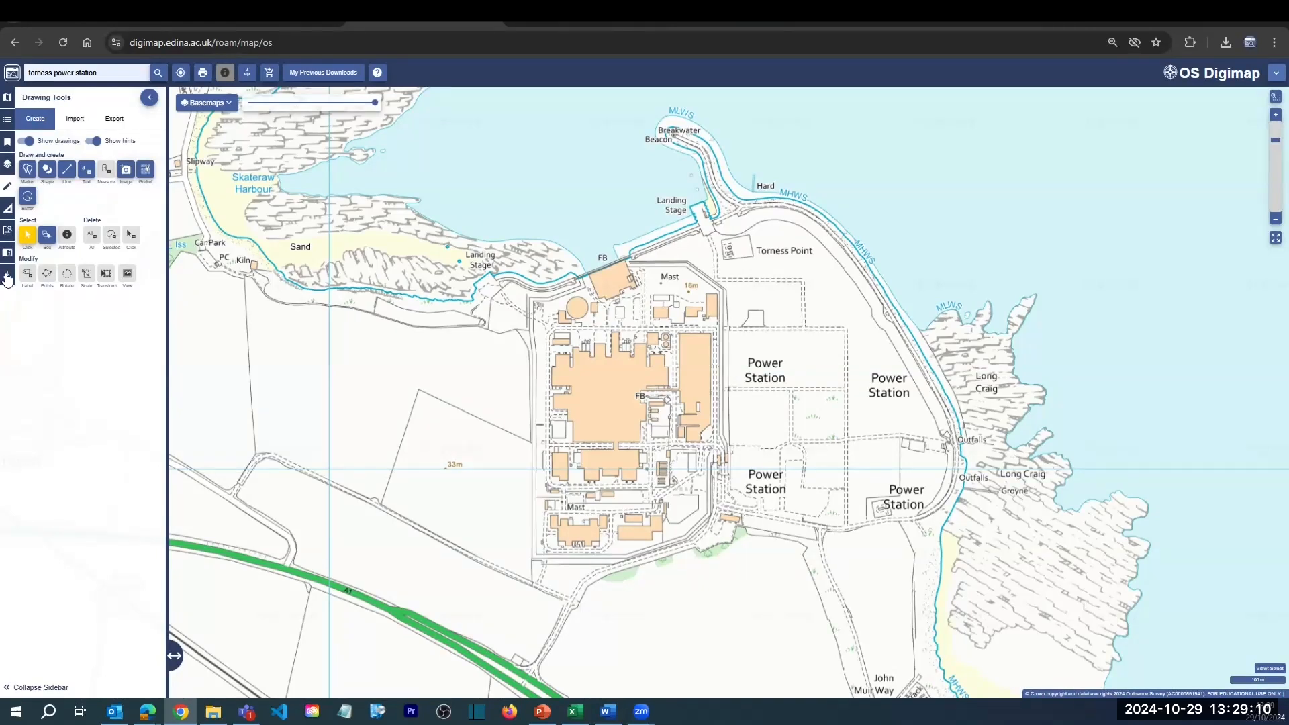
Open the data download tools and draw a rectangular area of interest of about 0.54 km² around Torness Power Station.
left_click(7, 277)
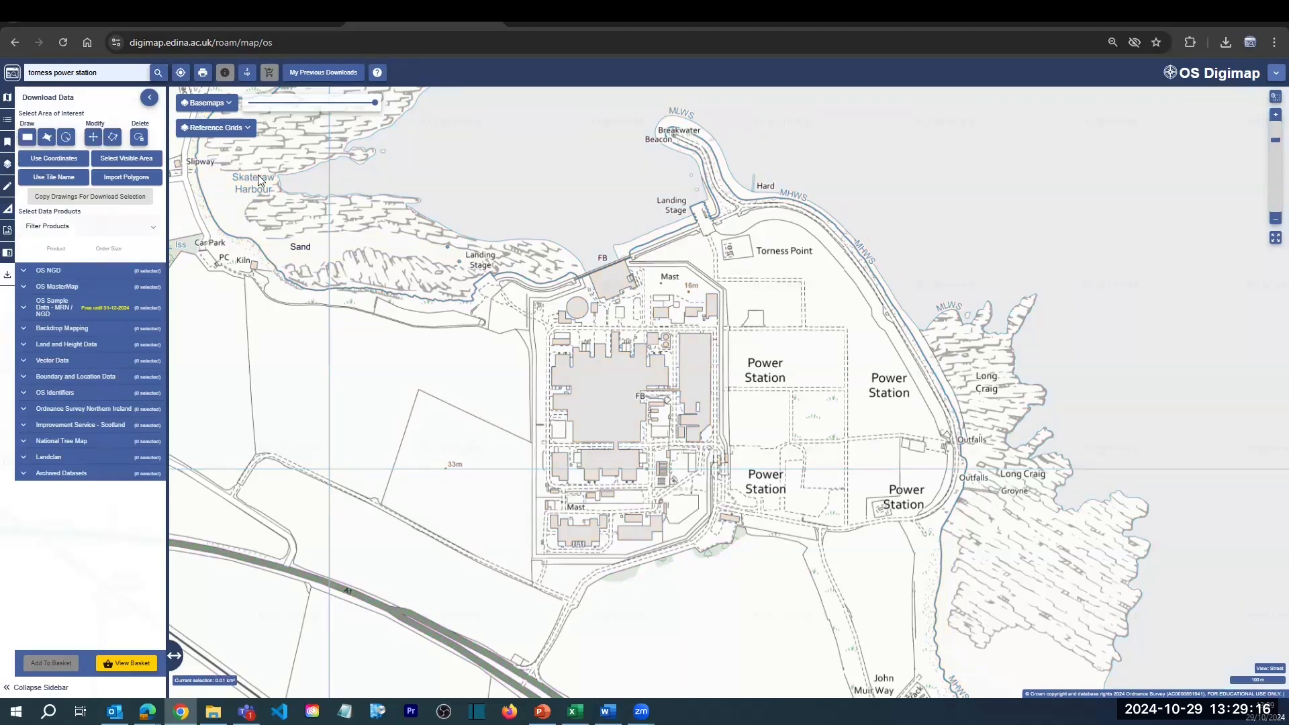
left_click(204, 102)
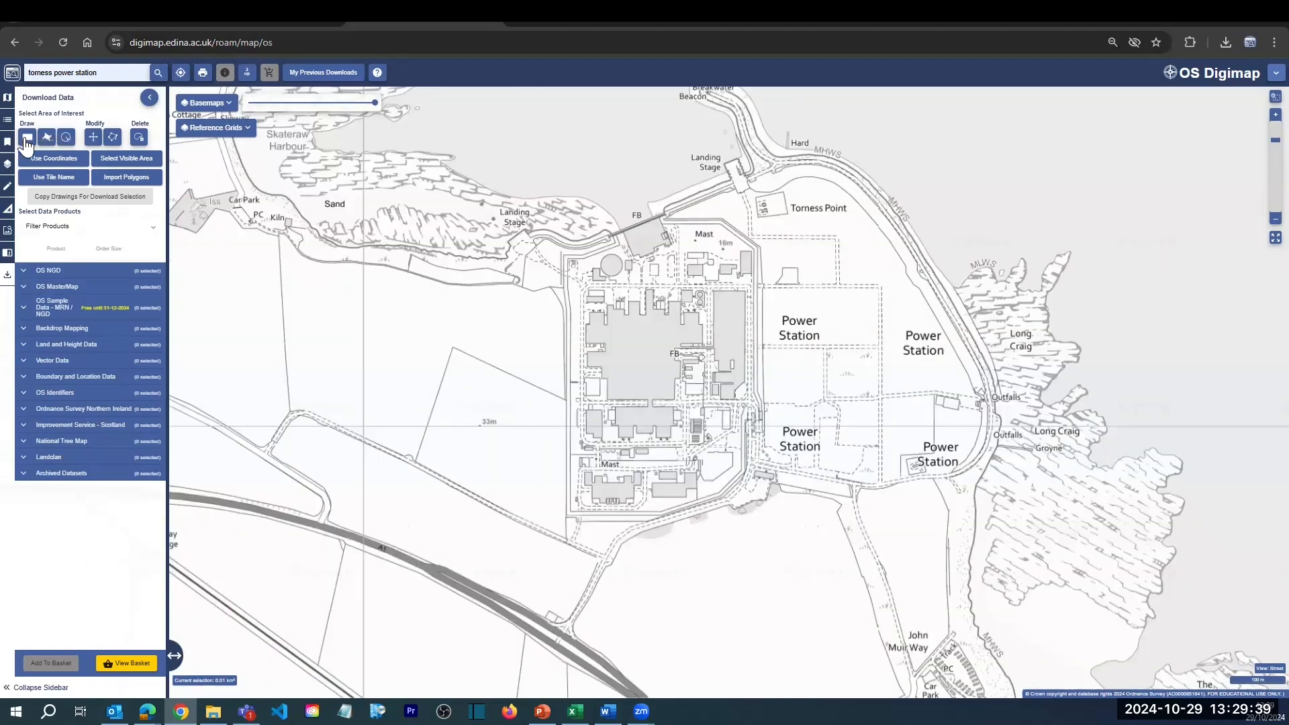
left_click(27, 137)
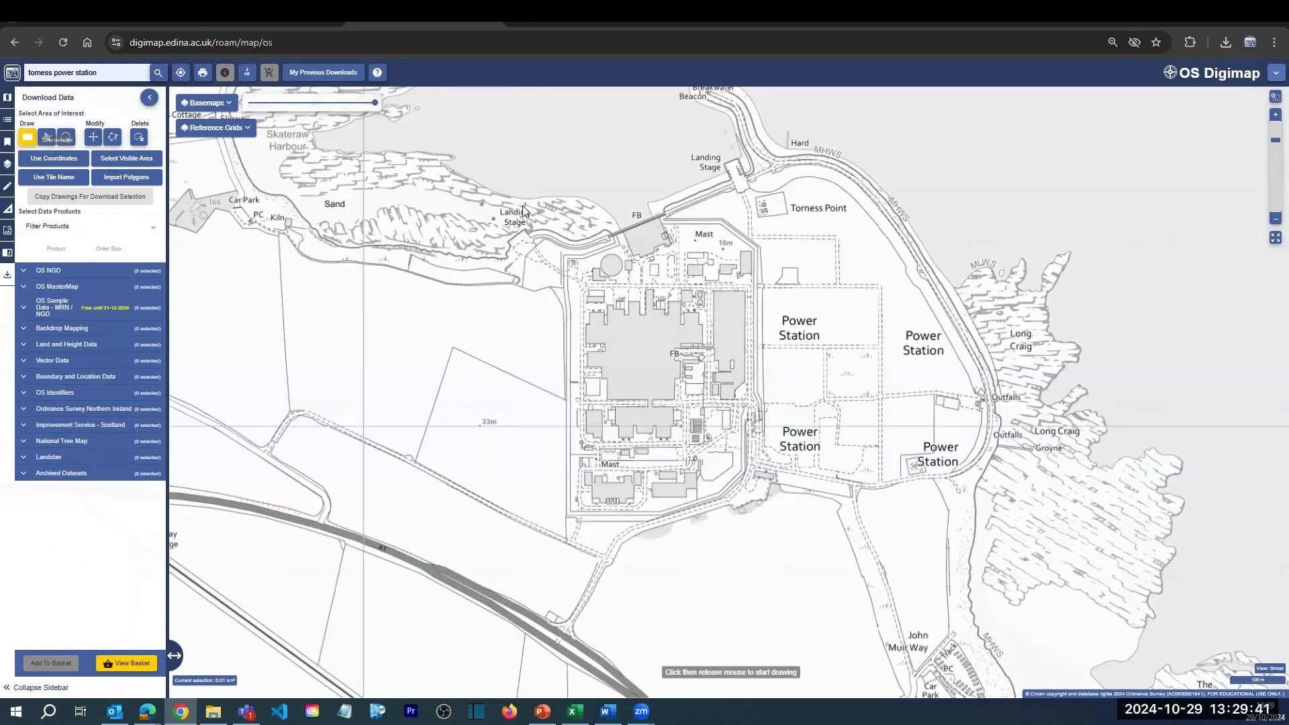
left_click(477, 202)
left_click(894, 545)
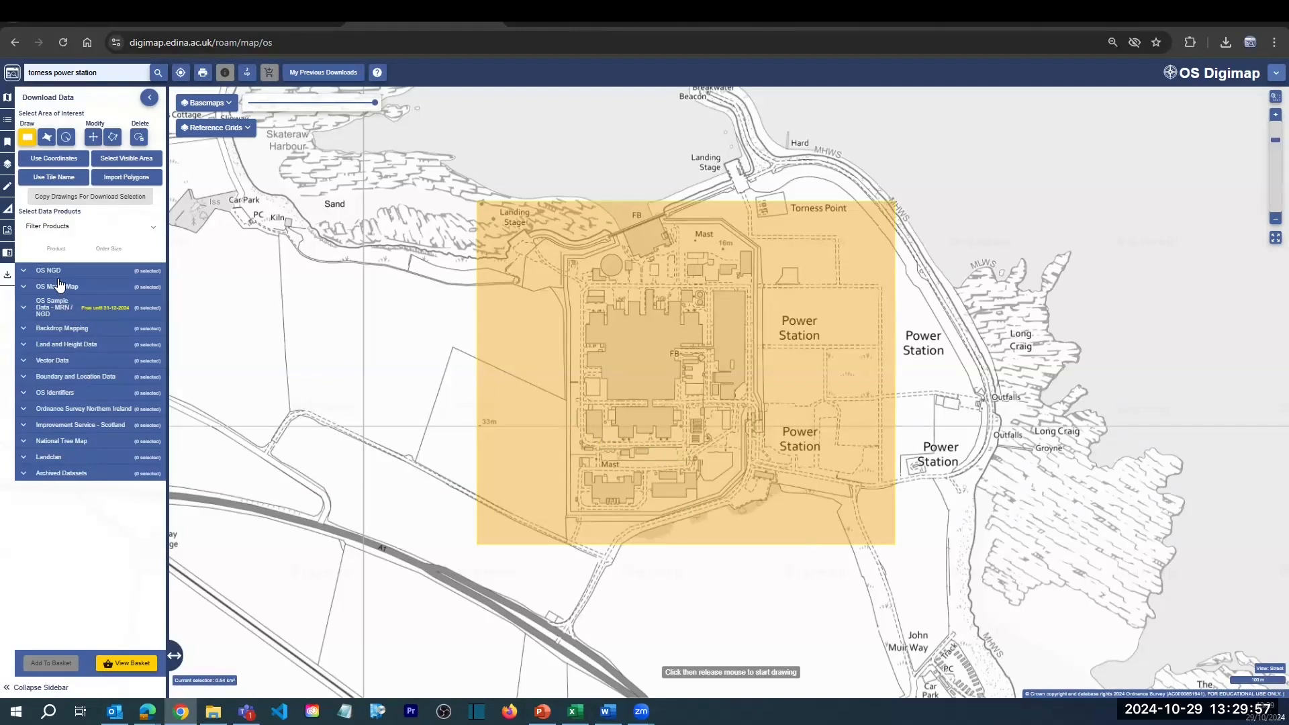
Select the OS NGD Building Features product for download, view its product information and close the information again.
left_click(22, 272)
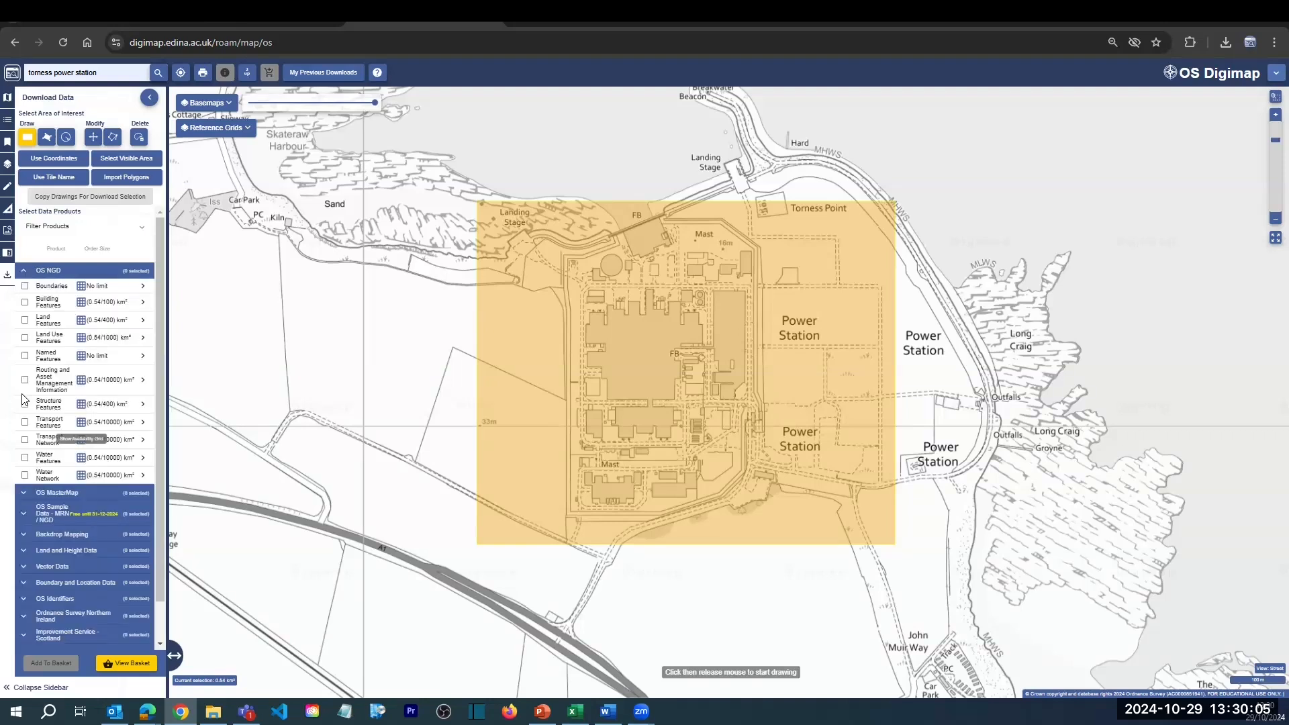
left_click(25, 302)
left_click(143, 303)
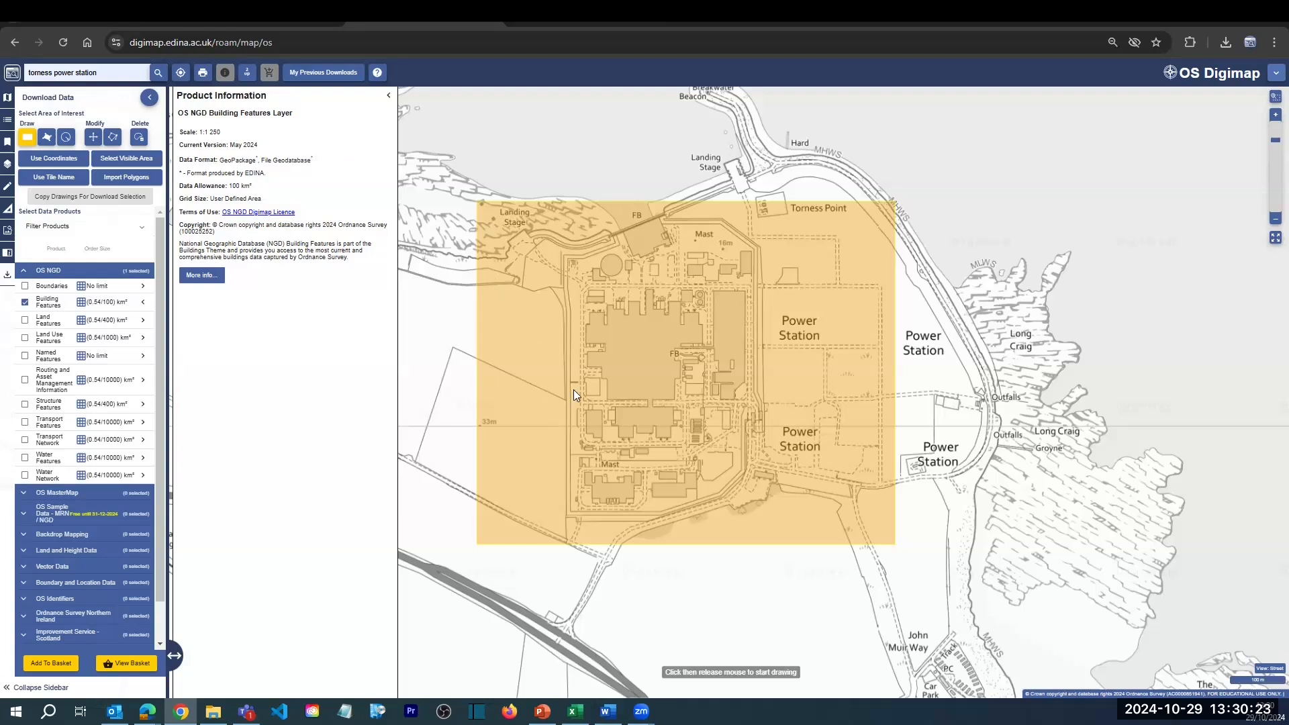
left_click(388, 95)
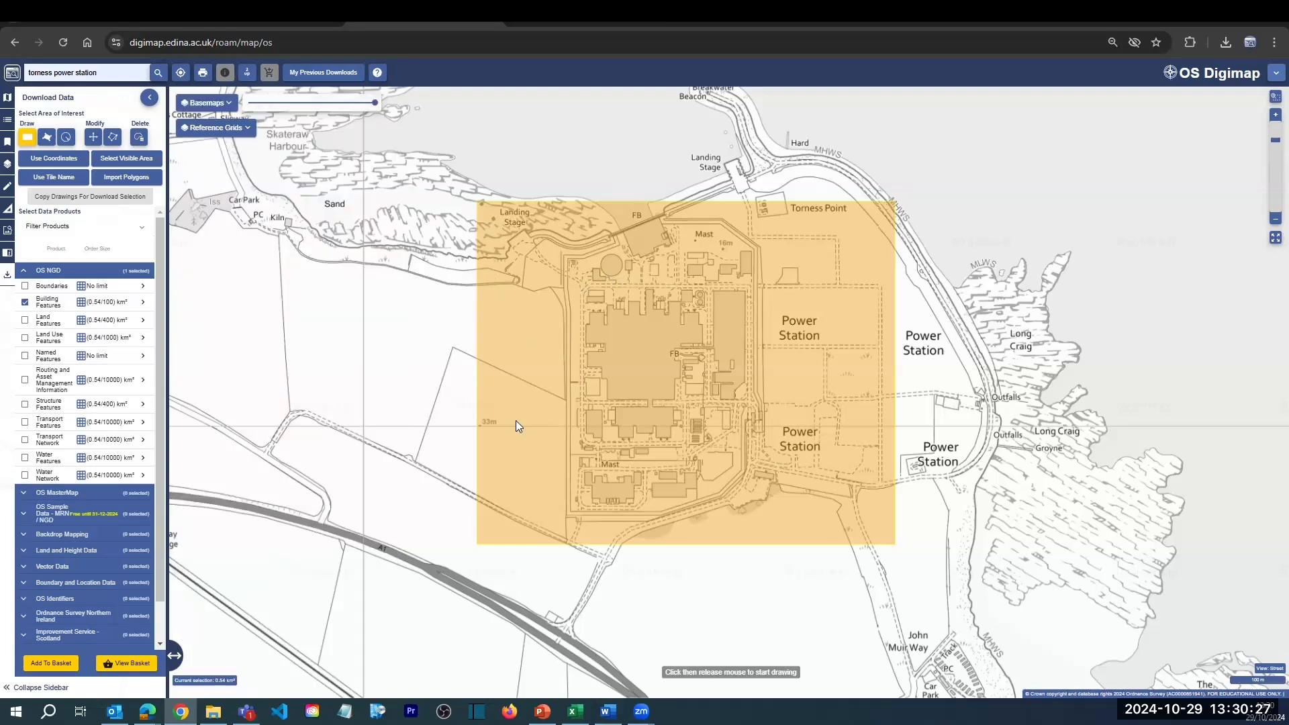
Replace the Torness selection with a rectangular download area of about 17 km² around Glossop.
left_click(561, 446)
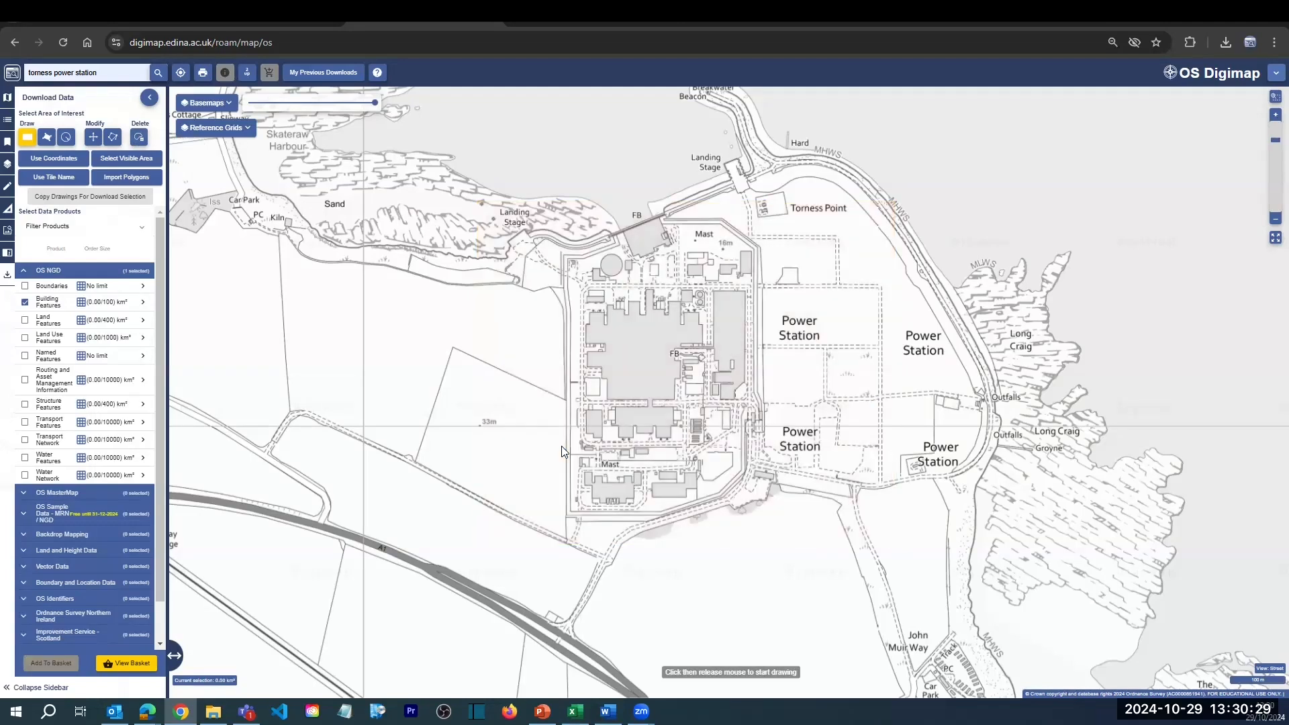
scroll(561, 446, "down", 3)
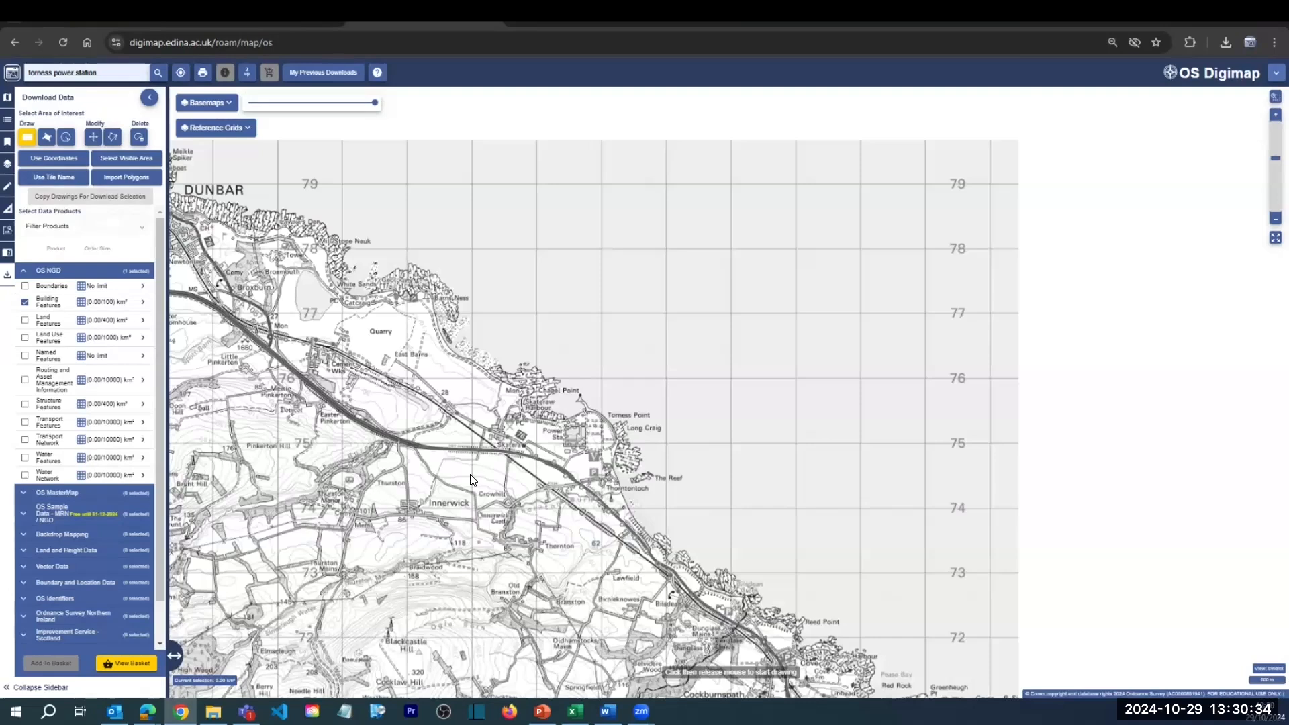
scroll(653, 371, "down", 2)
scroll(655, 369, "down", 3)
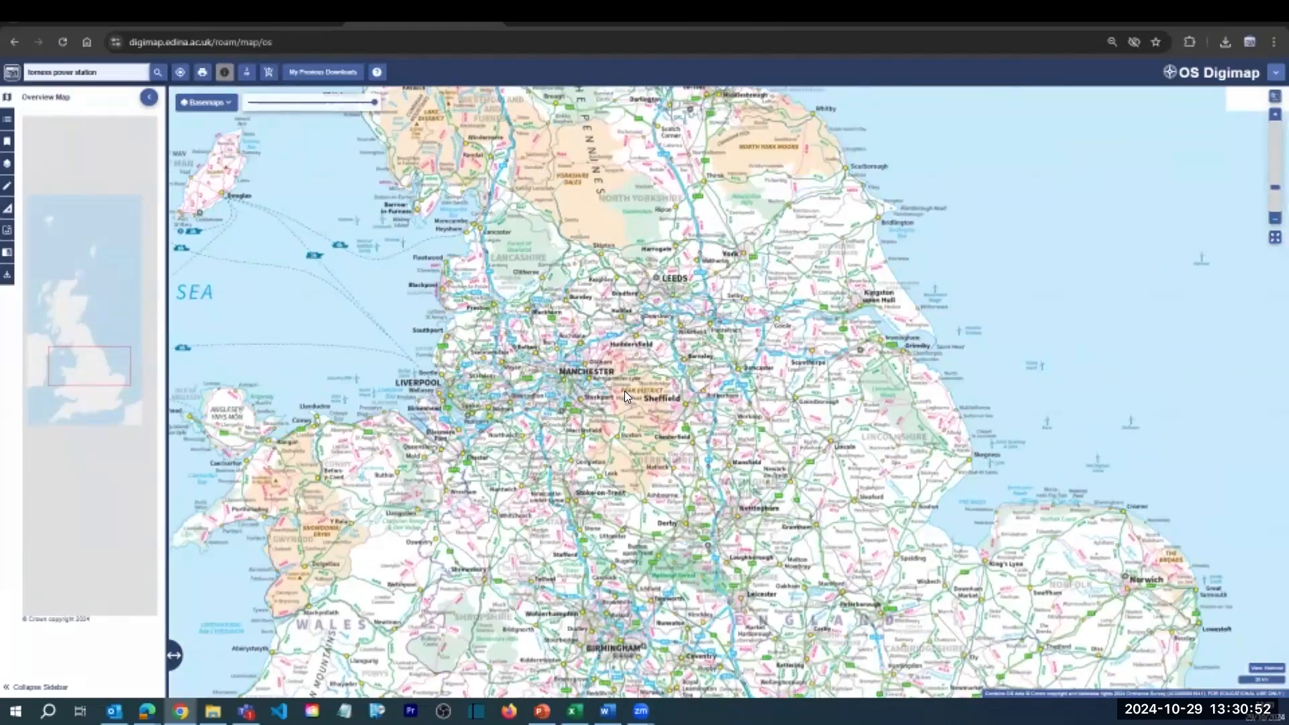
scroll(624, 390, "up", 1)
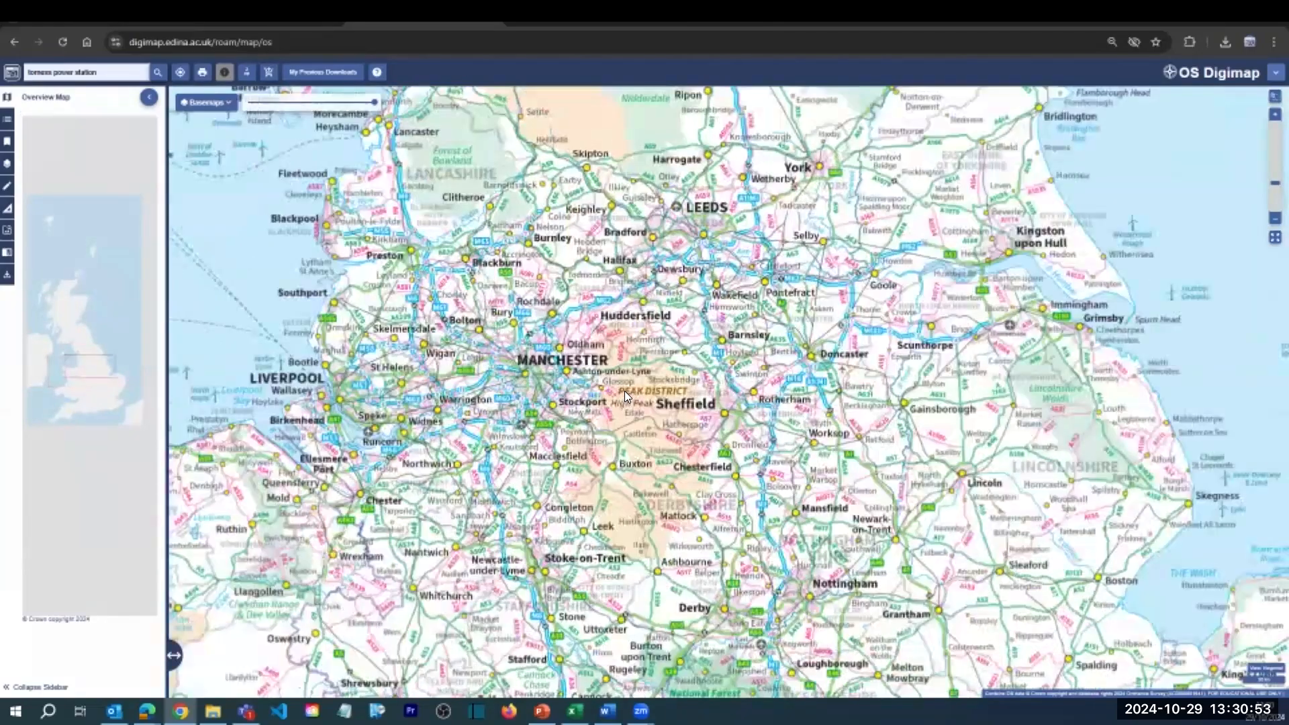
scroll(624, 391, "up", 1)
scroll(624, 390, "up", 1)
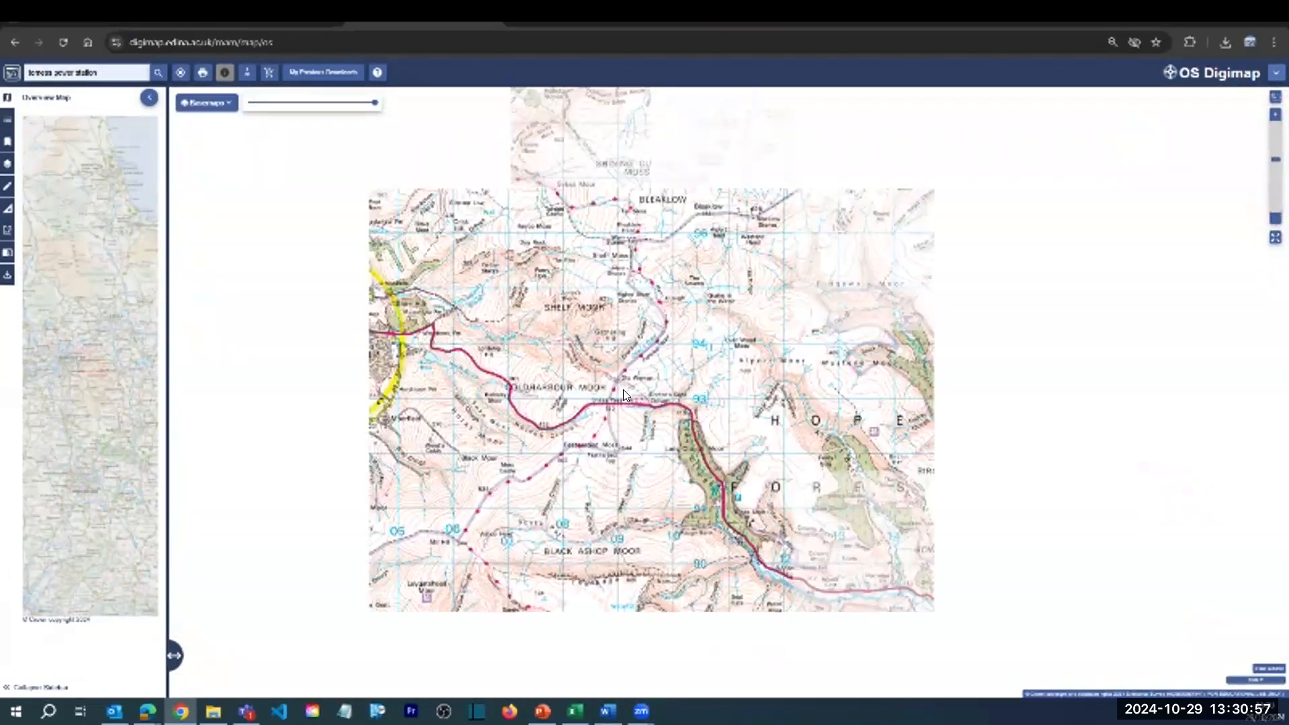
scroll(534, 387, "up", 1)
left_click_drag(266, 343, 488, 333)
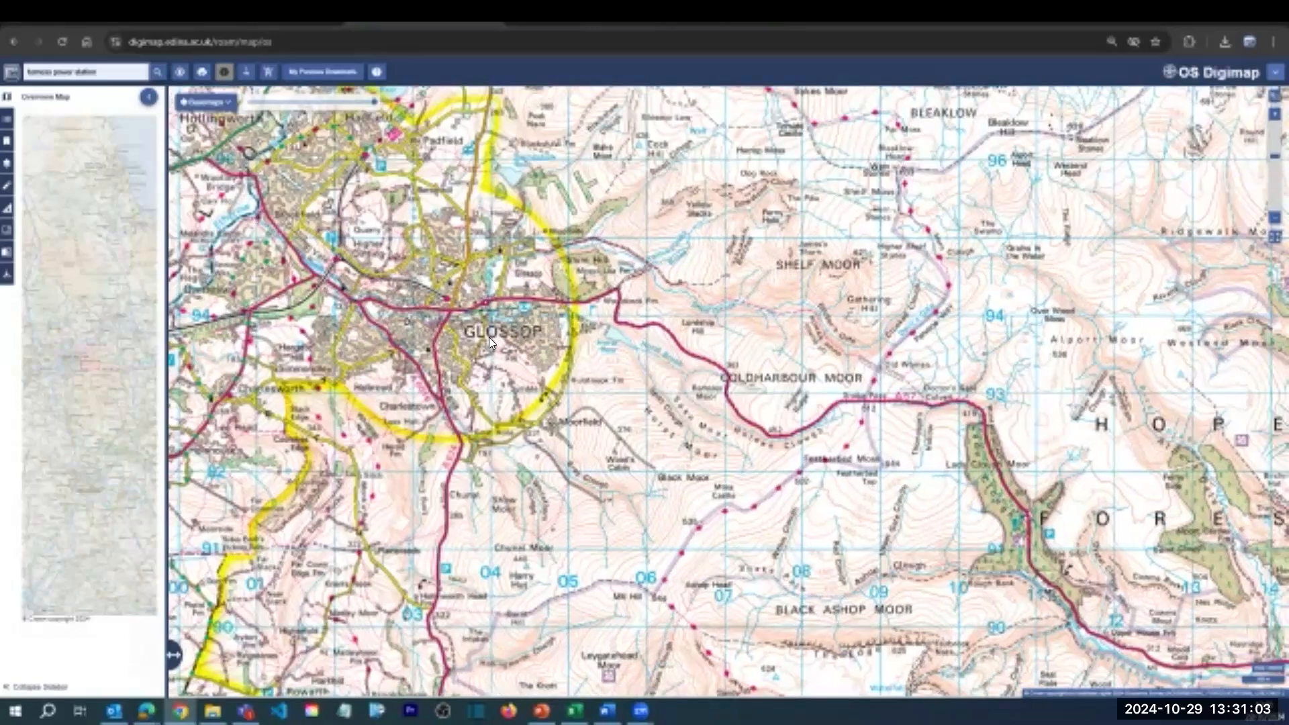
left_click(8, 278)
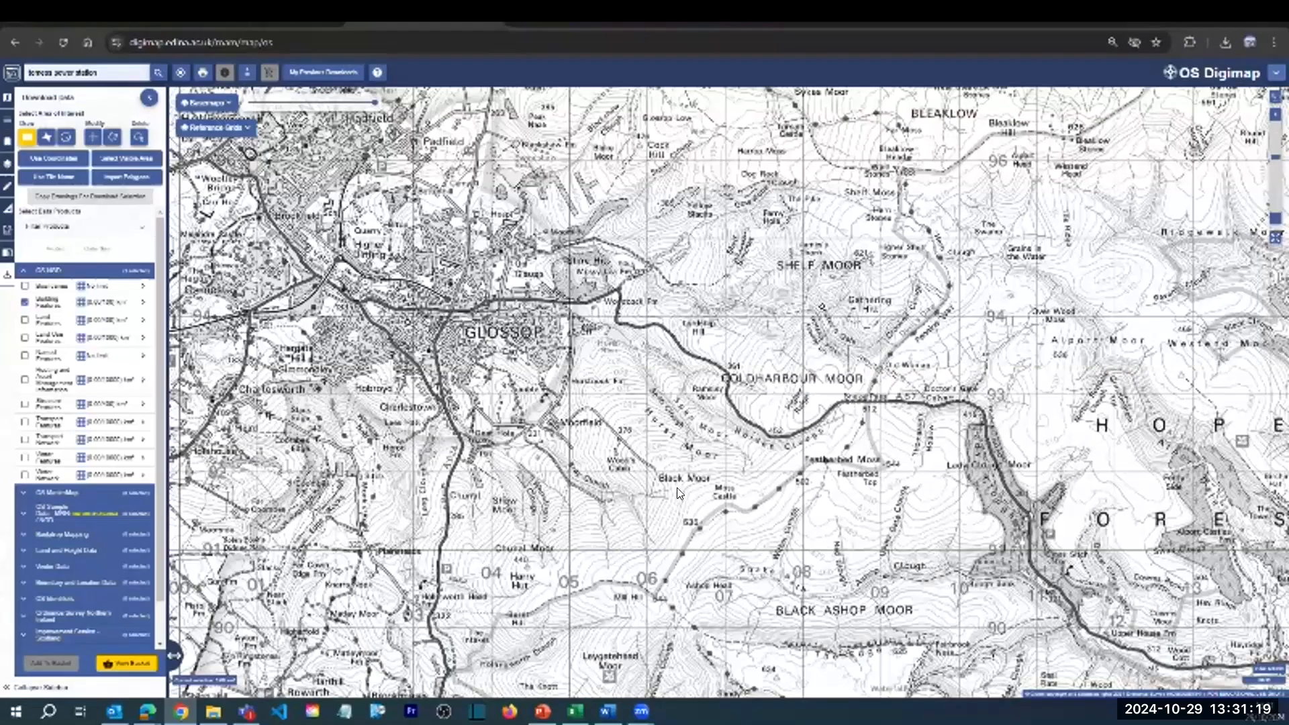
left_click(330, 197)
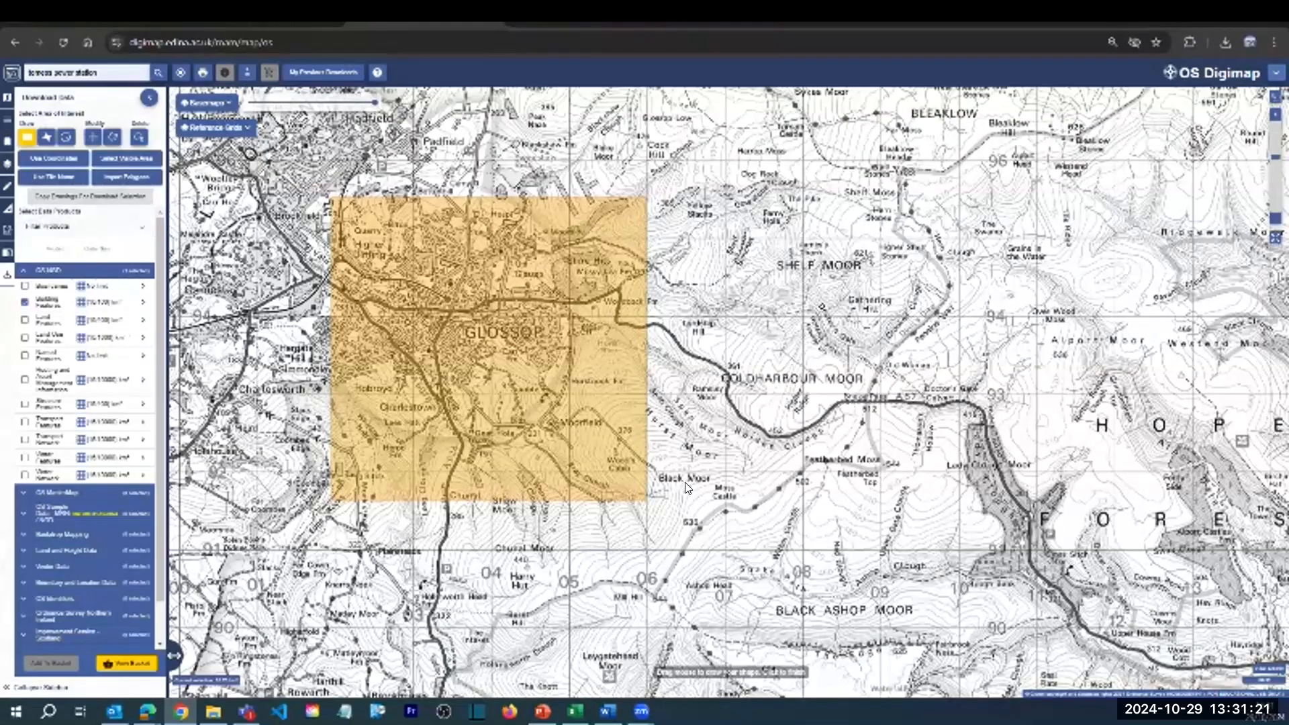
left_click(686, 485)
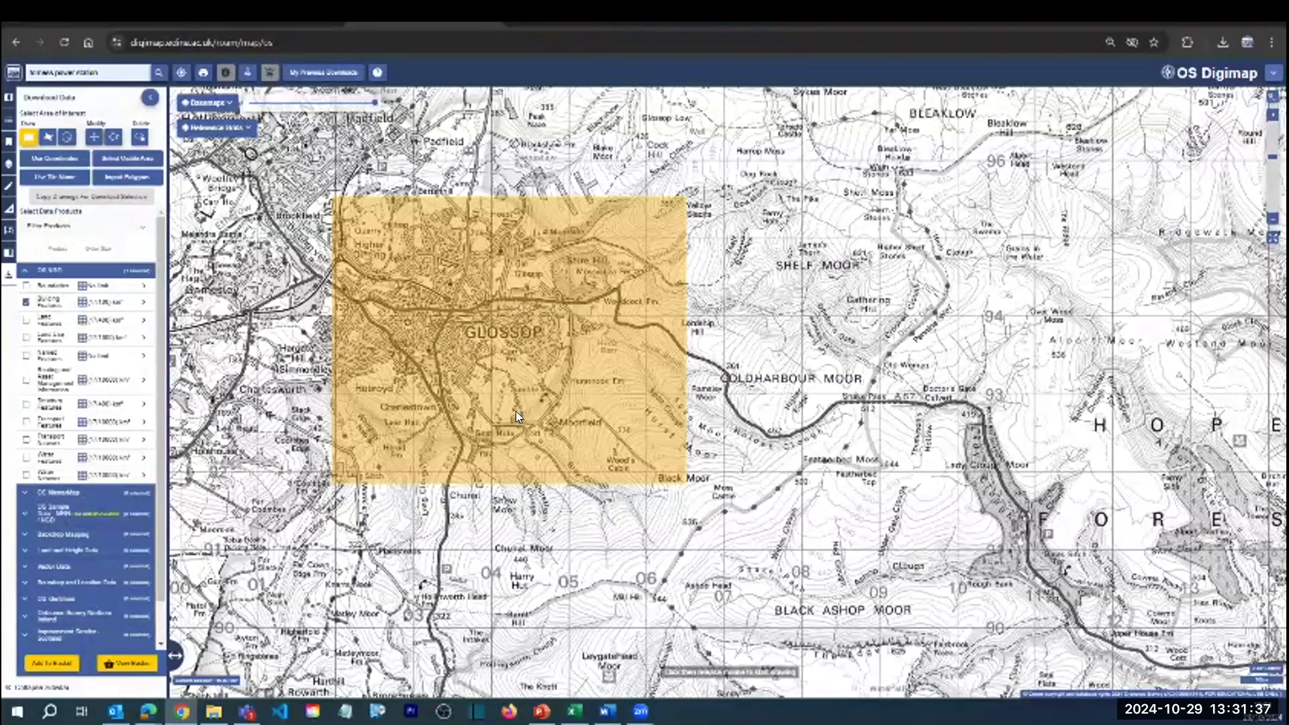
Draw an oversized download area of about 701 km² from the eastern edge of Manchester across the High Peak, and discard it.
scroll(515, 411, "down", 3)
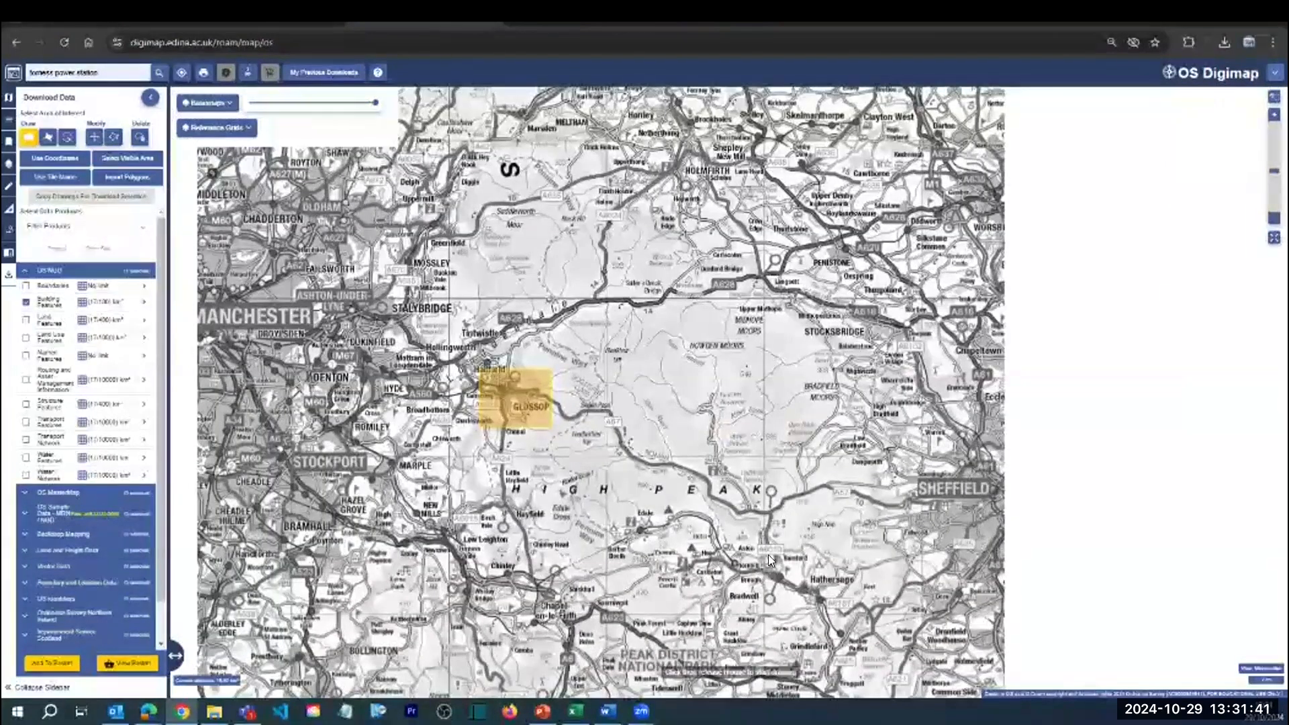
left_click(314, 212)
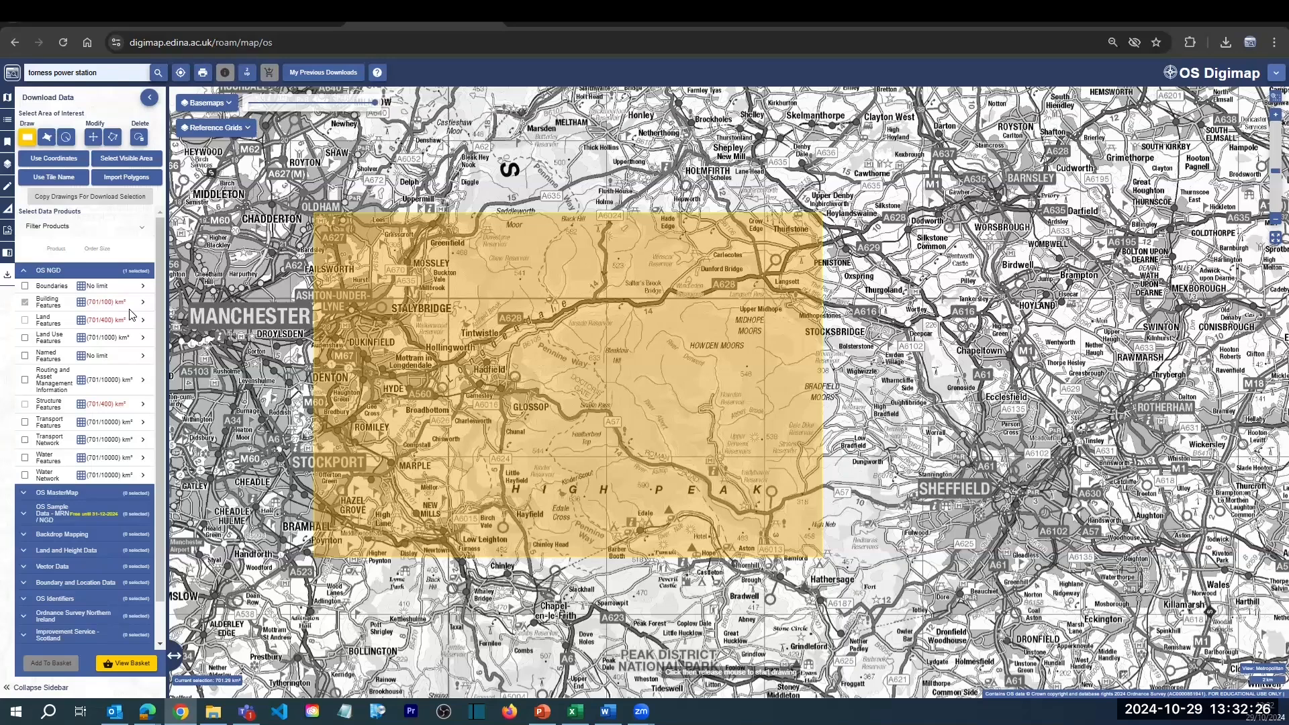
left_click(502, 326)
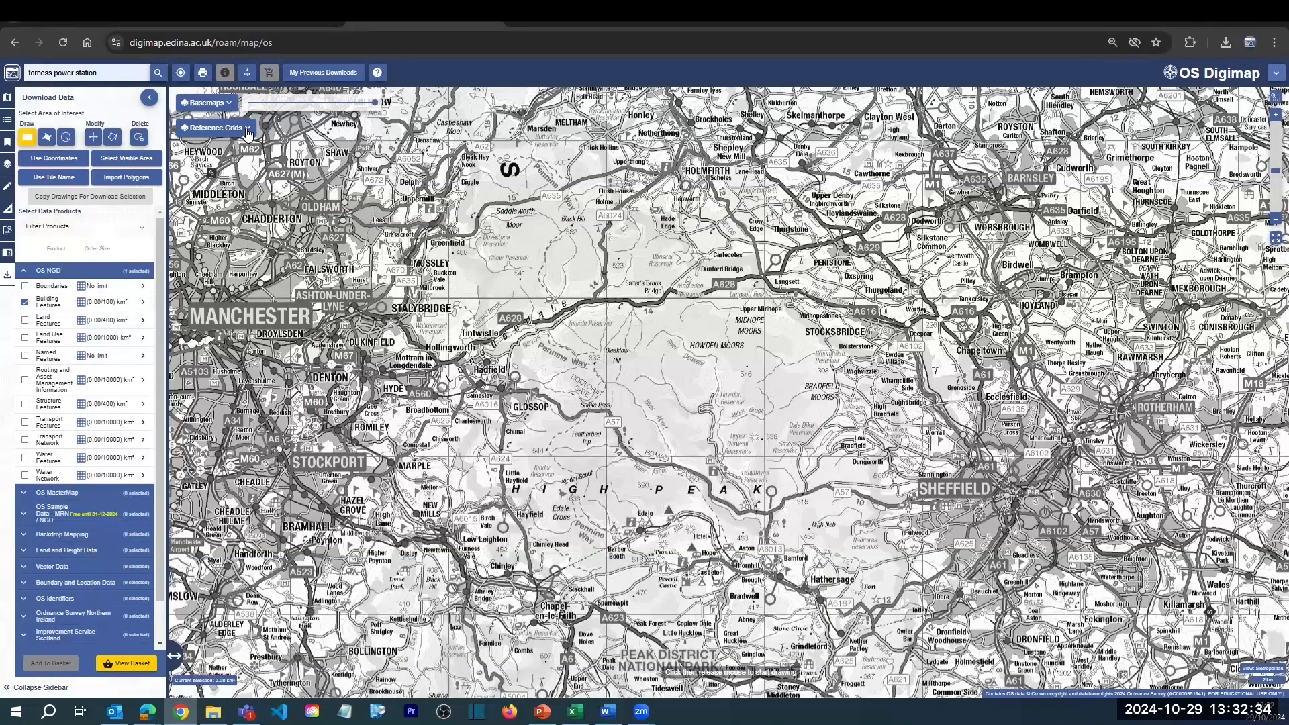
Show the 10 km reference grid on the map and trace a rectangular download area over tile SE00.
left_click(247, 129)
left_click(207, 219)
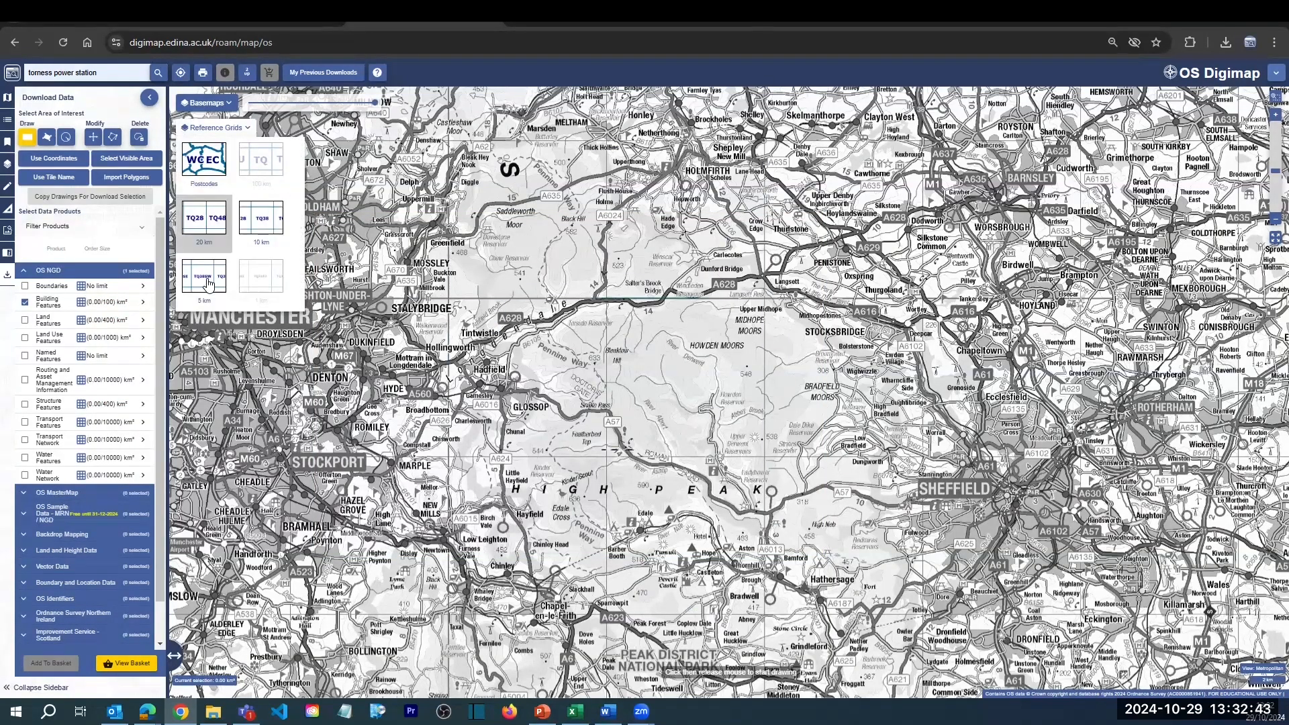
left_click(197, 224)
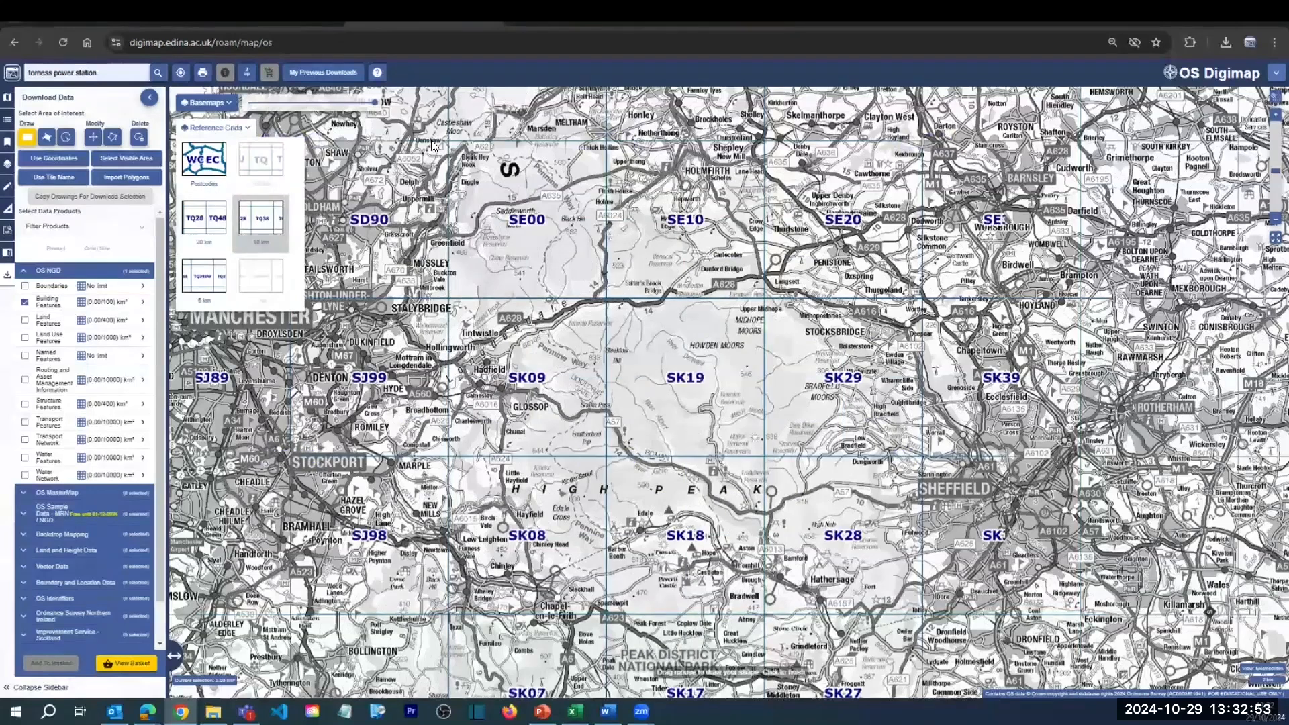
left_click(494, 396)
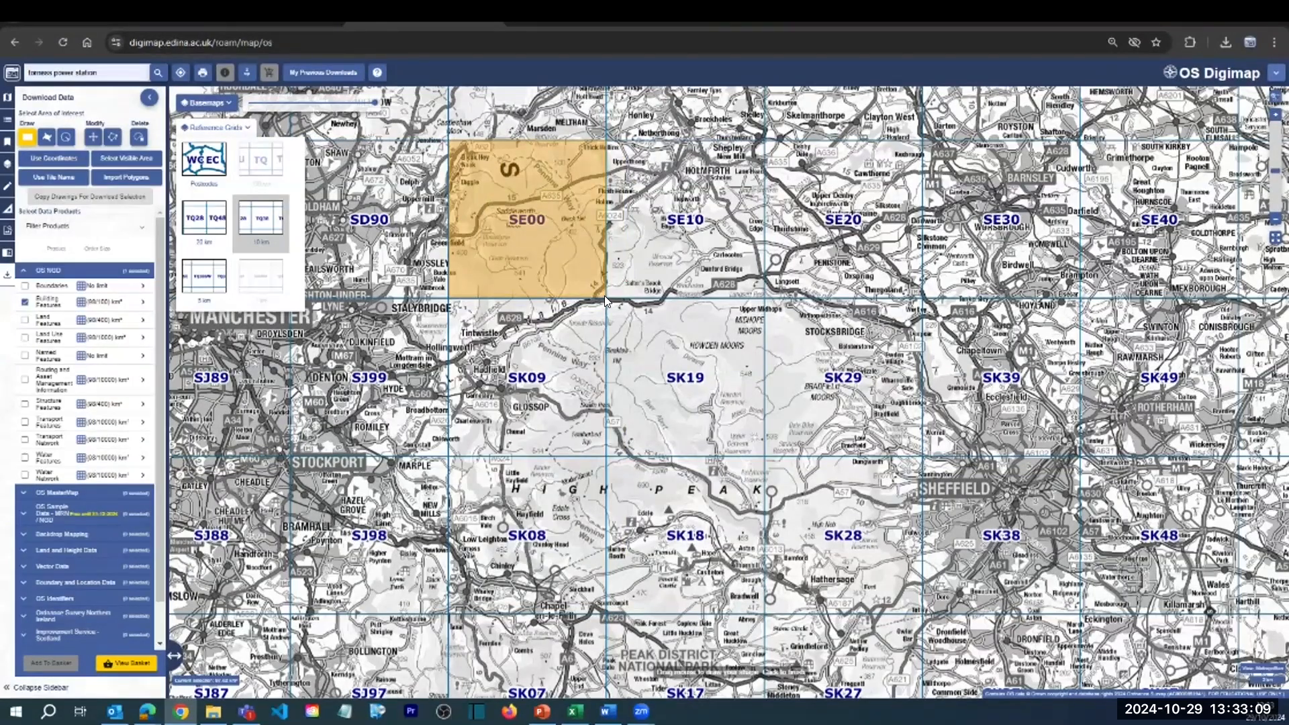
left_click(604, 299)
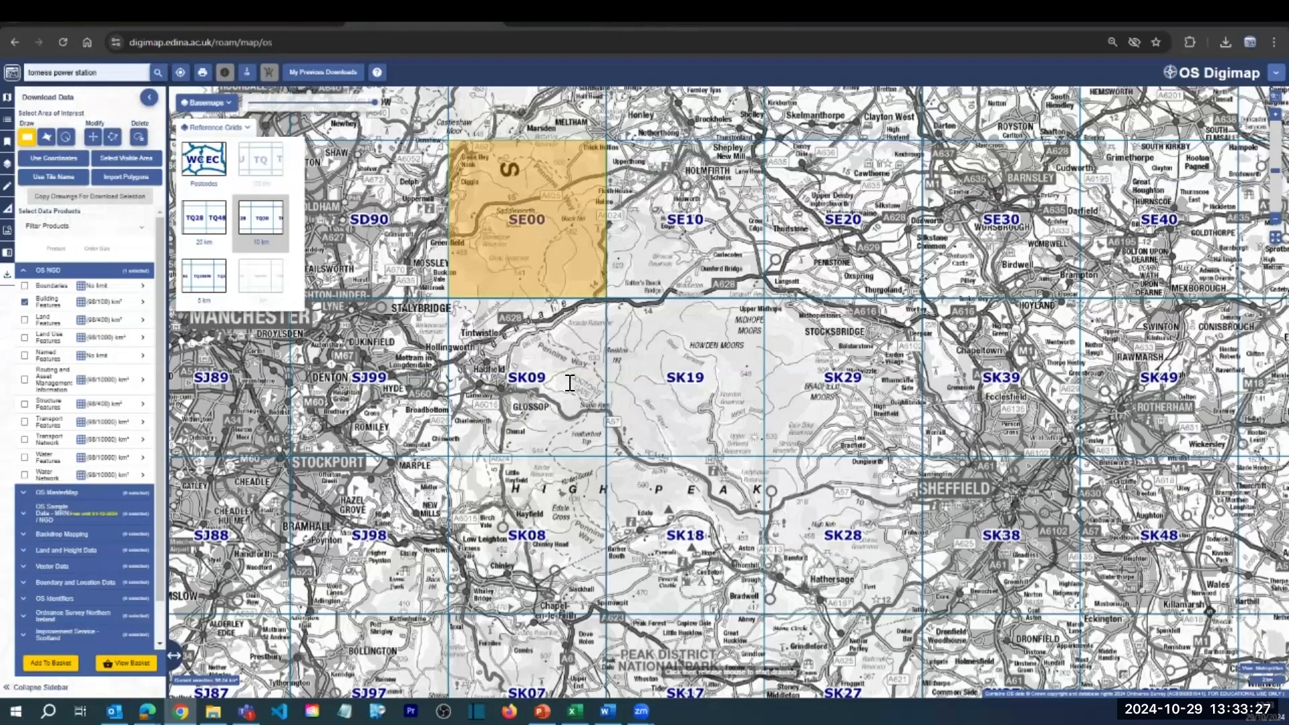
Select the exact download area by its Ordnance Survey tile name, SE00.
type("SE")
type("00")
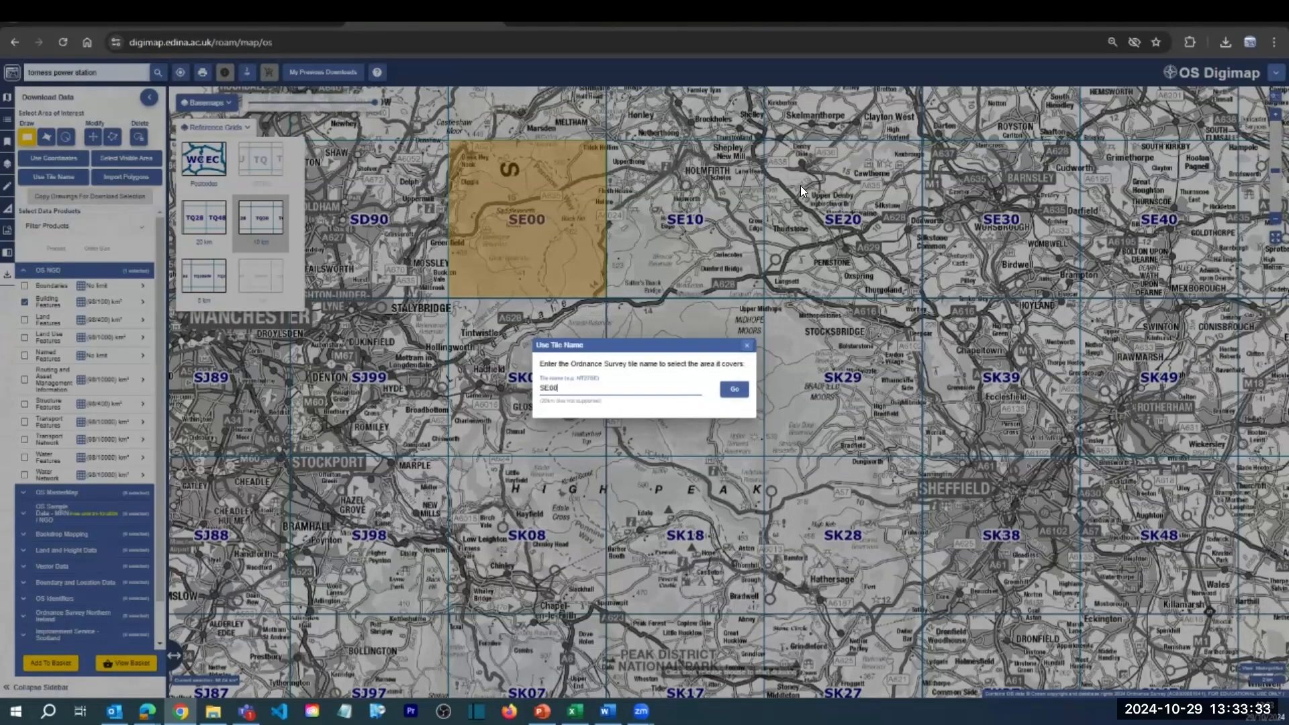
key("Return")
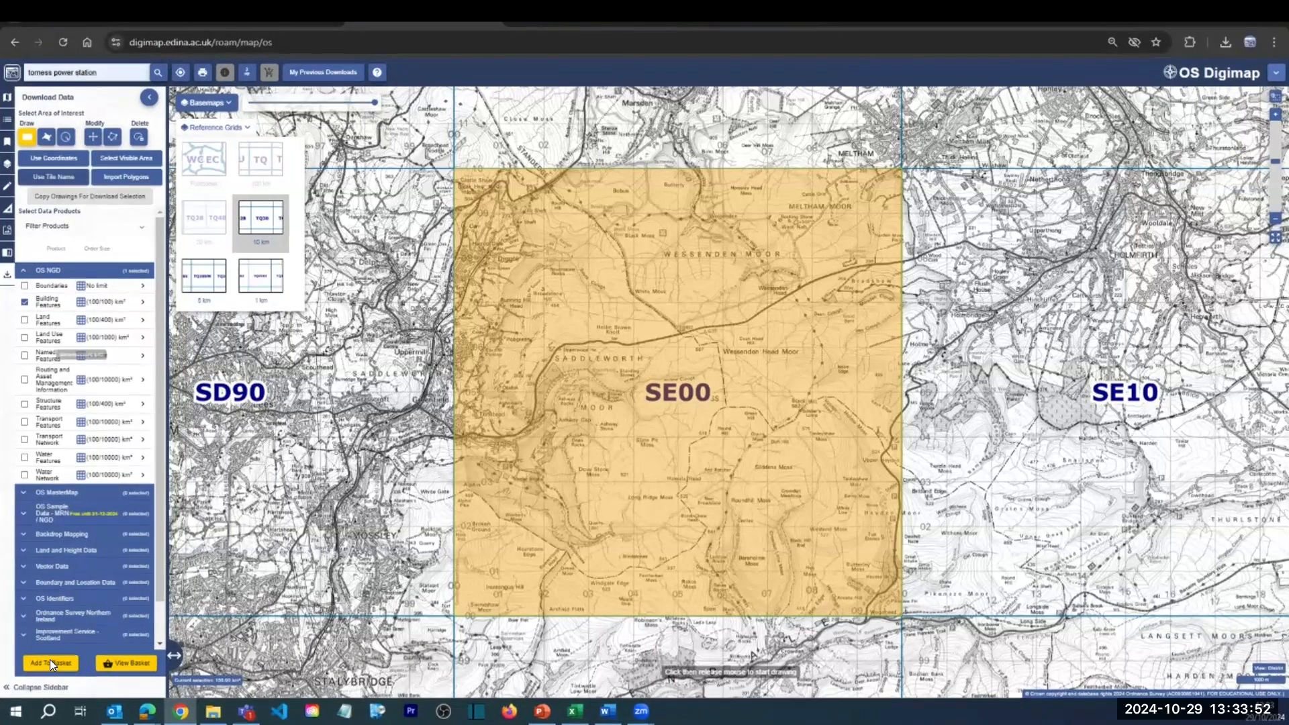
Add the Building Features data to the basket, choose GeoPackage as its format, and close the basket without requesting the download.
left_click(51, 663)
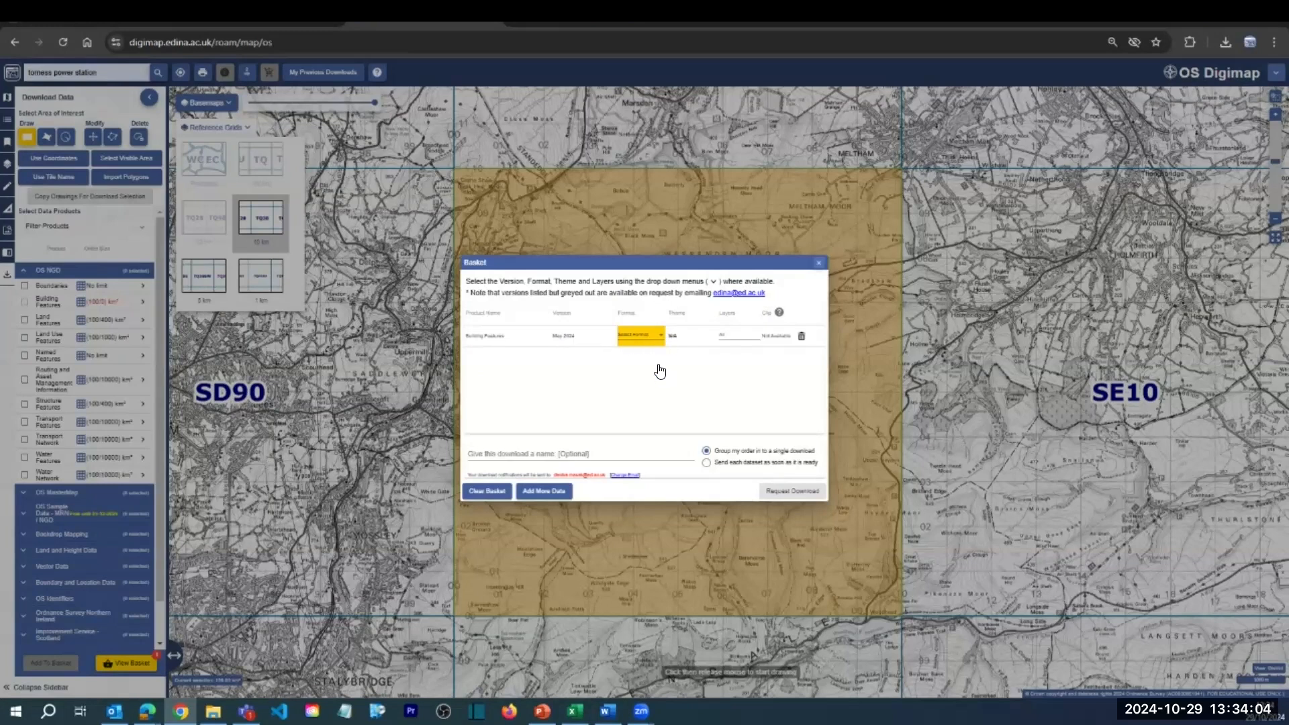
left_click(662, 340)
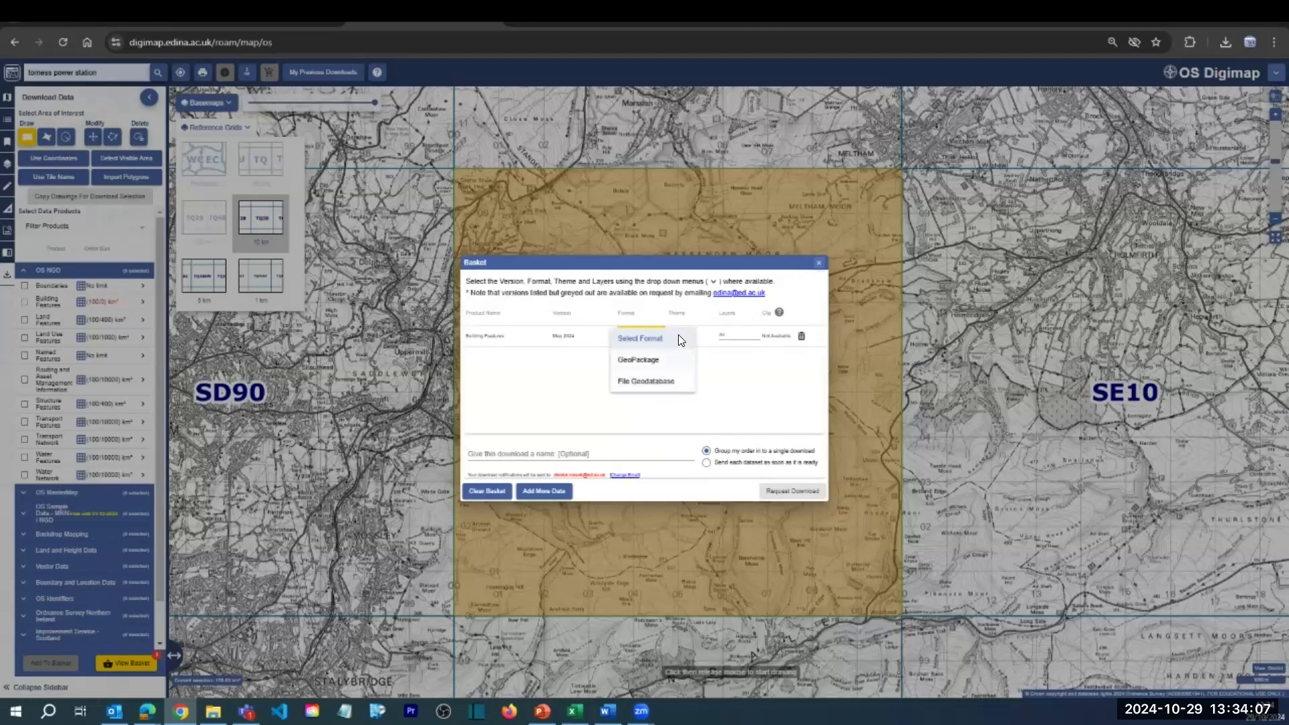
left_click(678, 360)
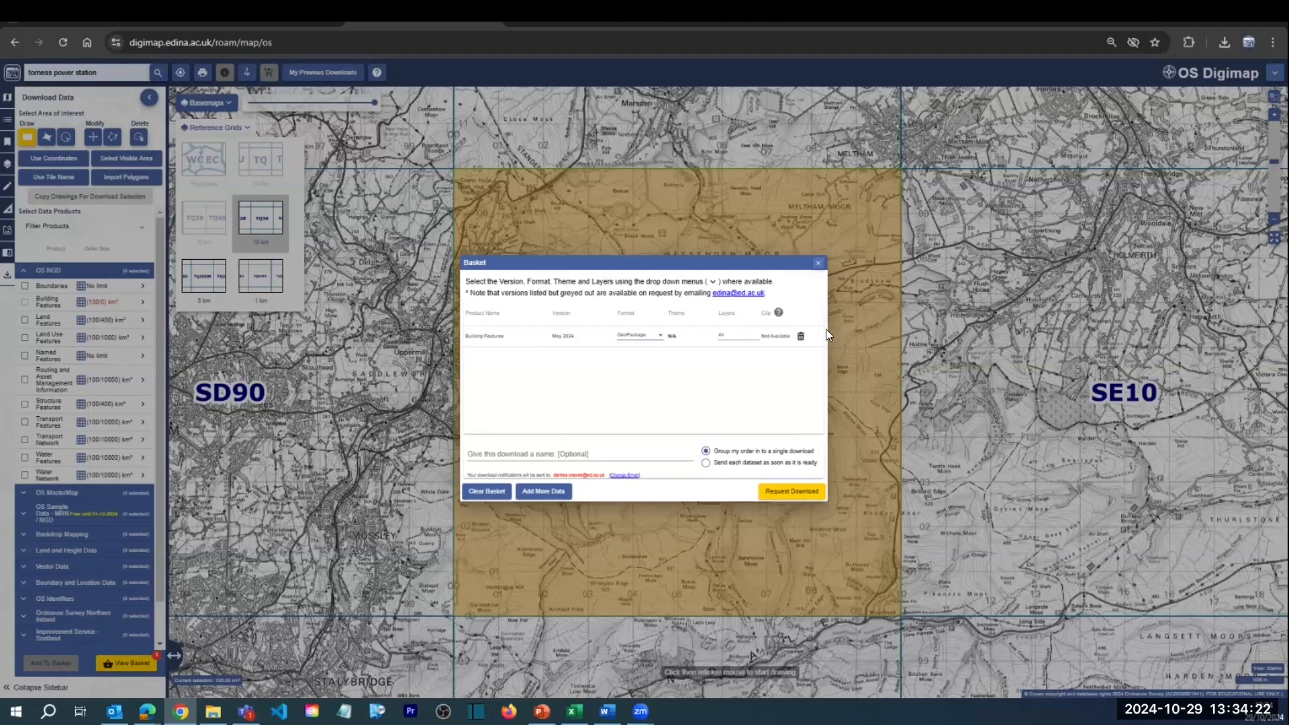
left_click(818, 263)
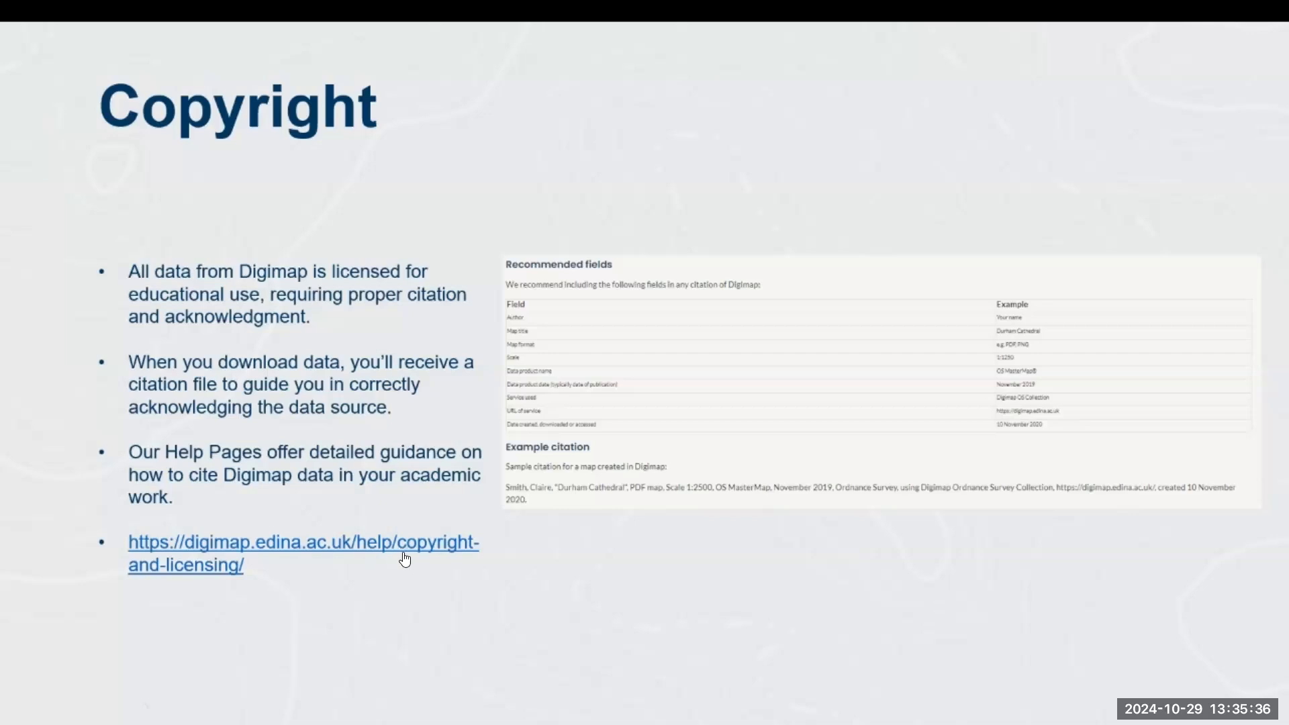
Open the Digimap Copyright and Licensing help page from the Copyright slide and review its licence and educational use sections.
left_click(193, 549)
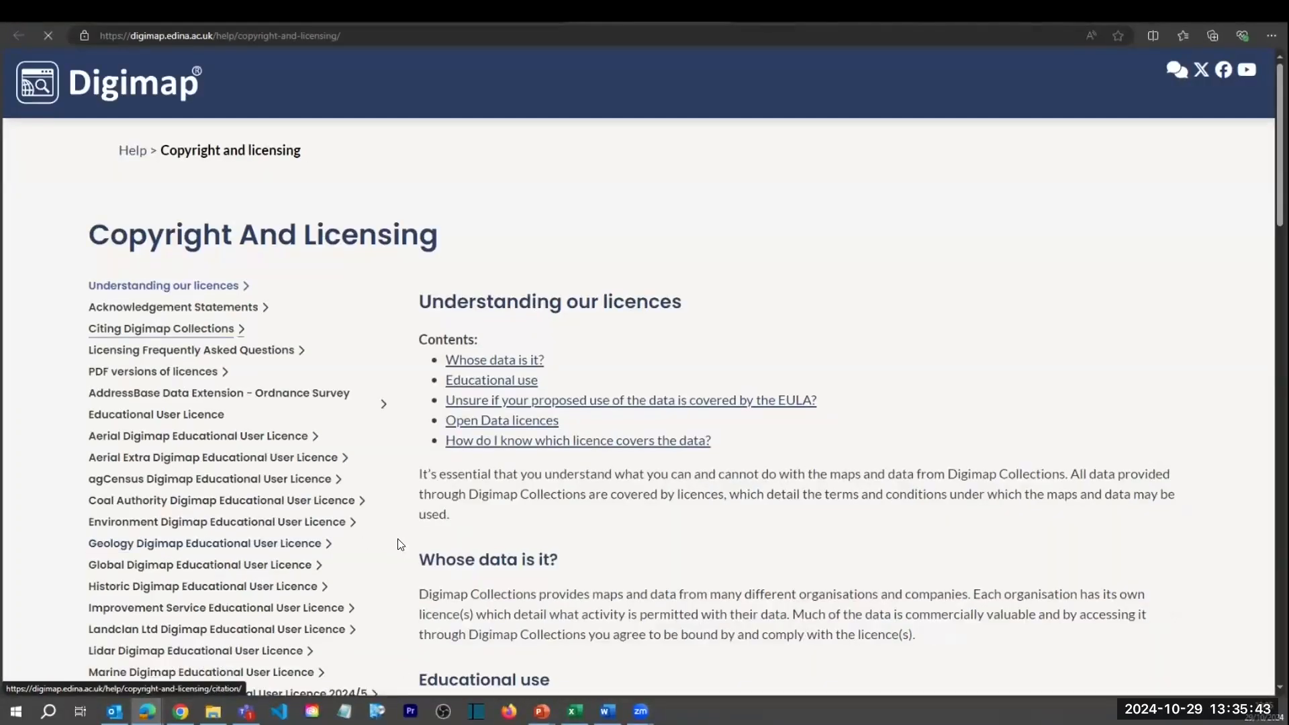
scroll(535, 443, "down", 4)
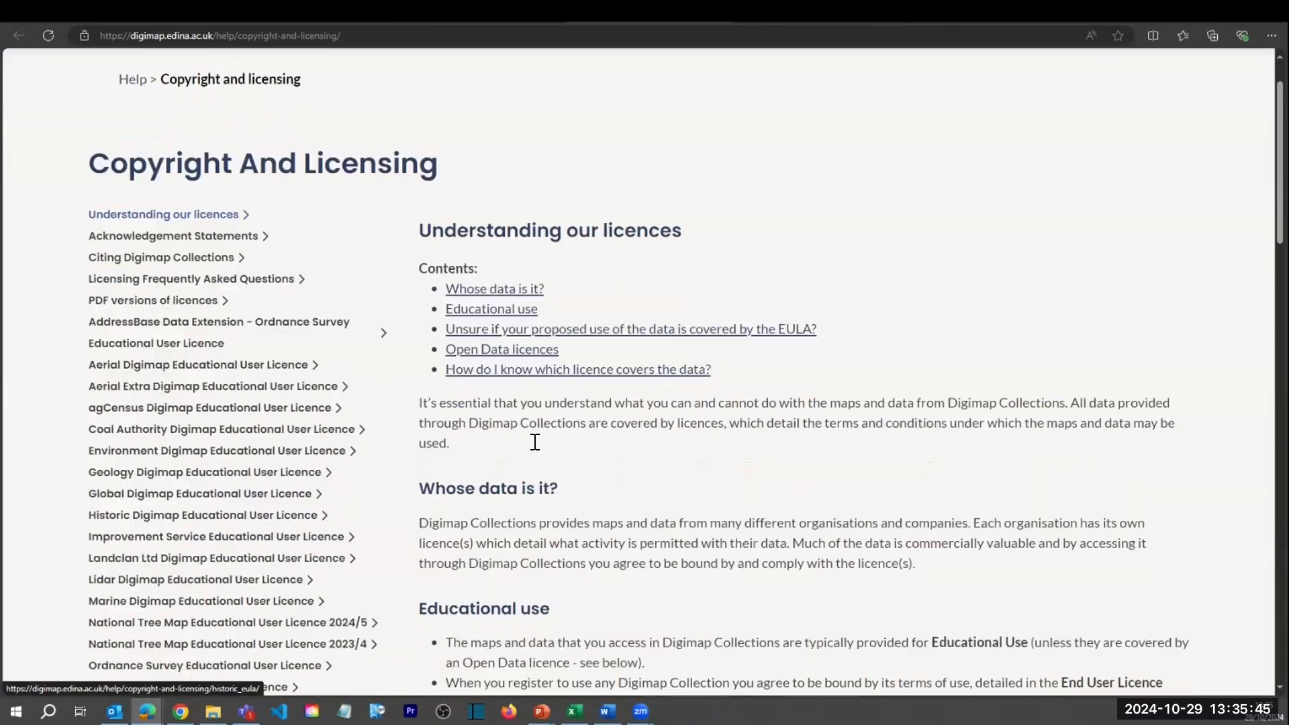
scroll(535, 445, "down", 1)
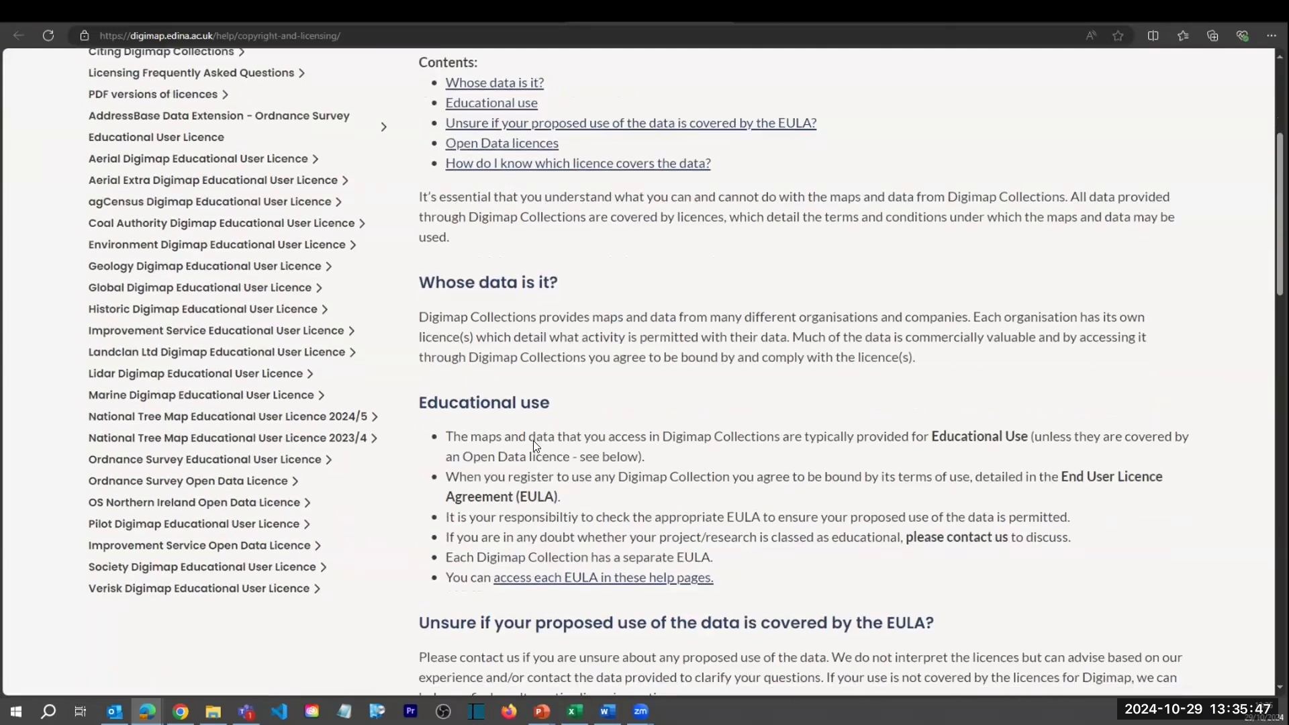
scroll(535, 445, "down", 2)
scroll(535, 445, "up", 4)
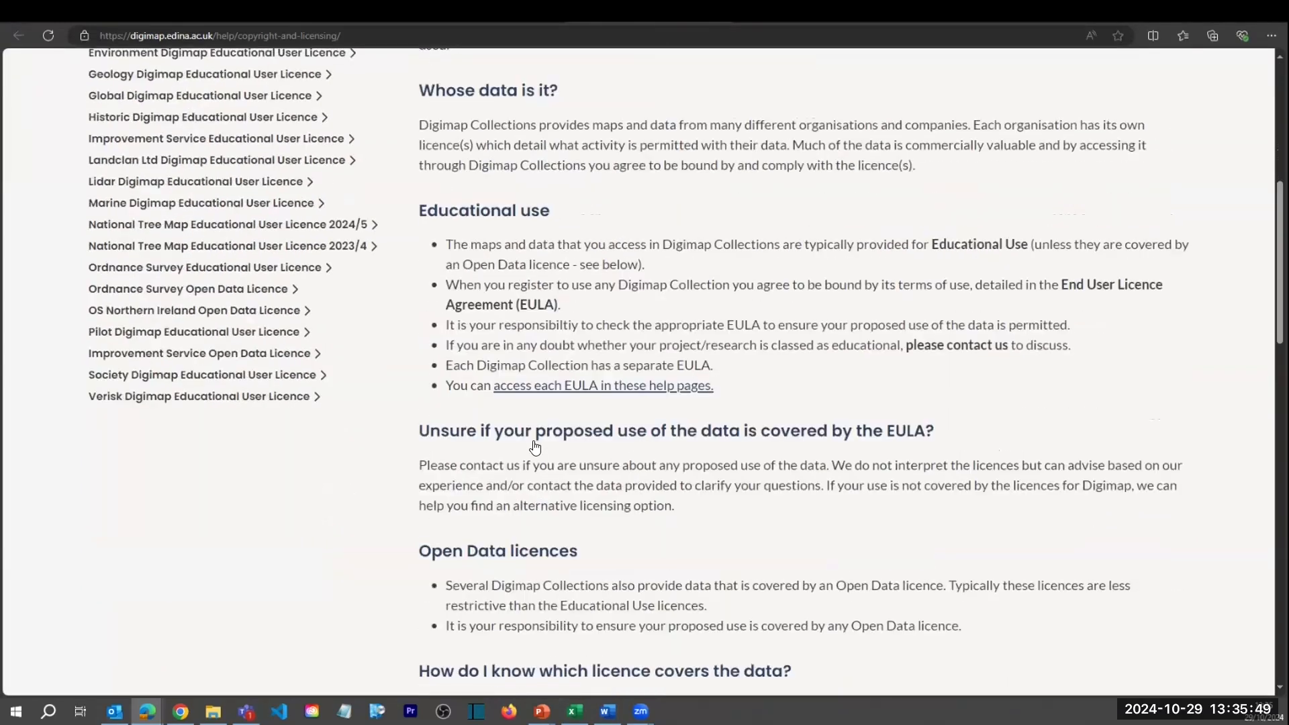
scroll(524, 471, "up", 3)
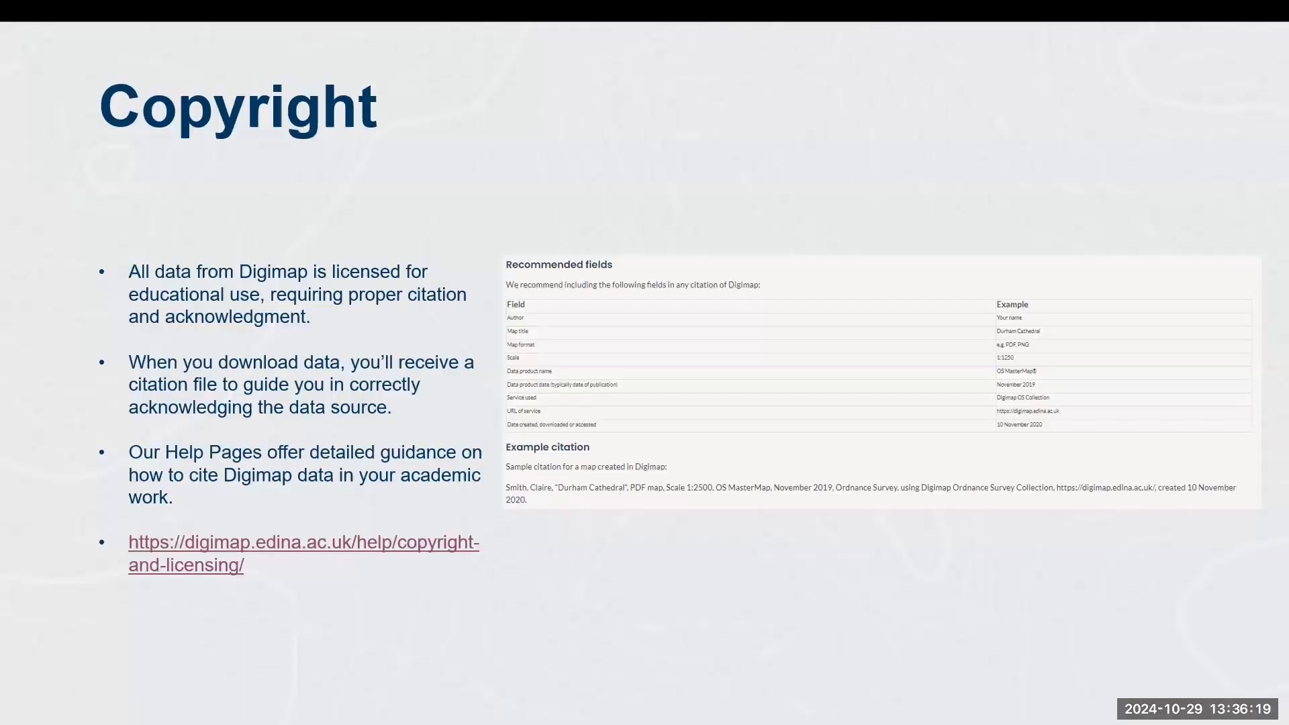
key("alt+Tab")
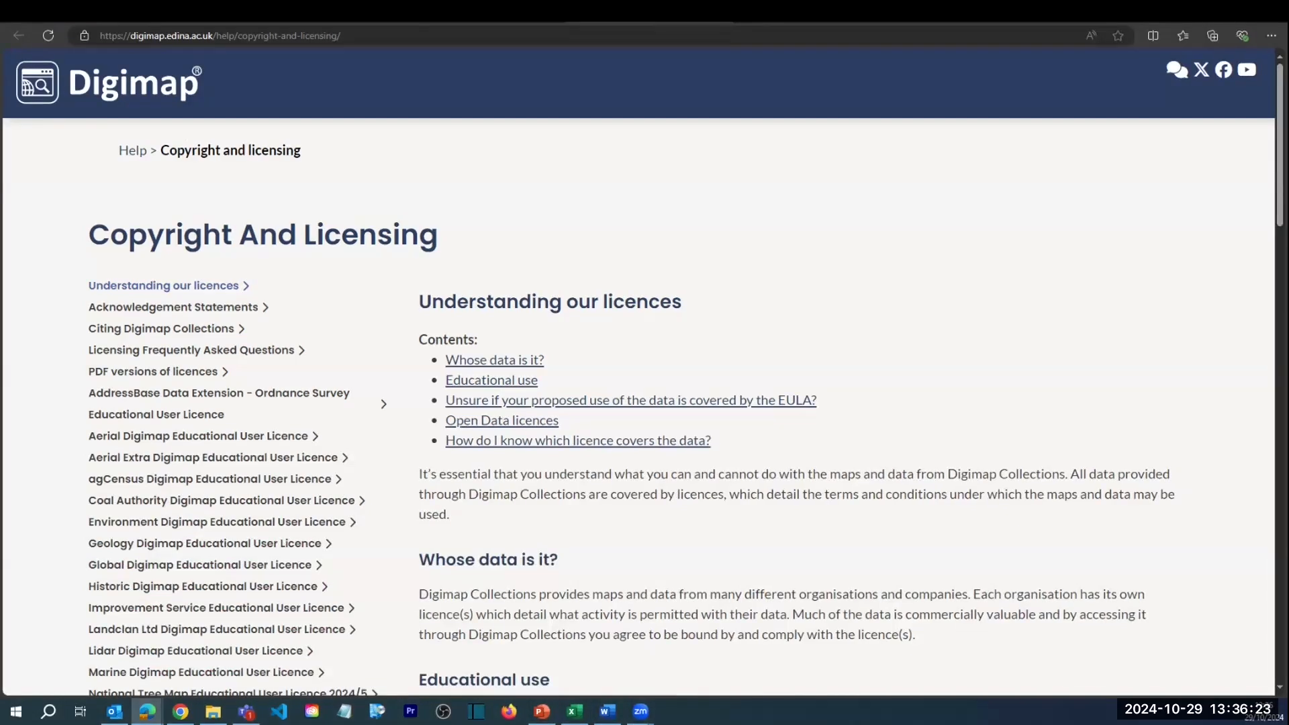
key("alt+Tab")
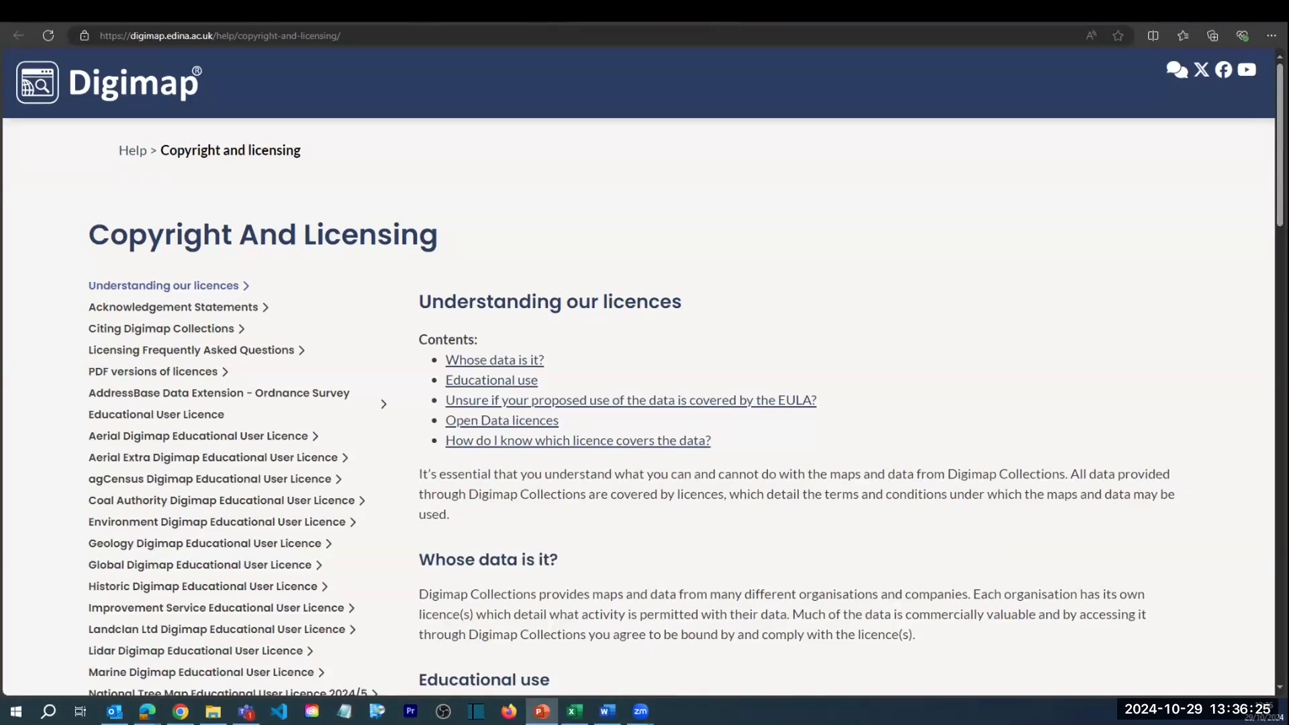